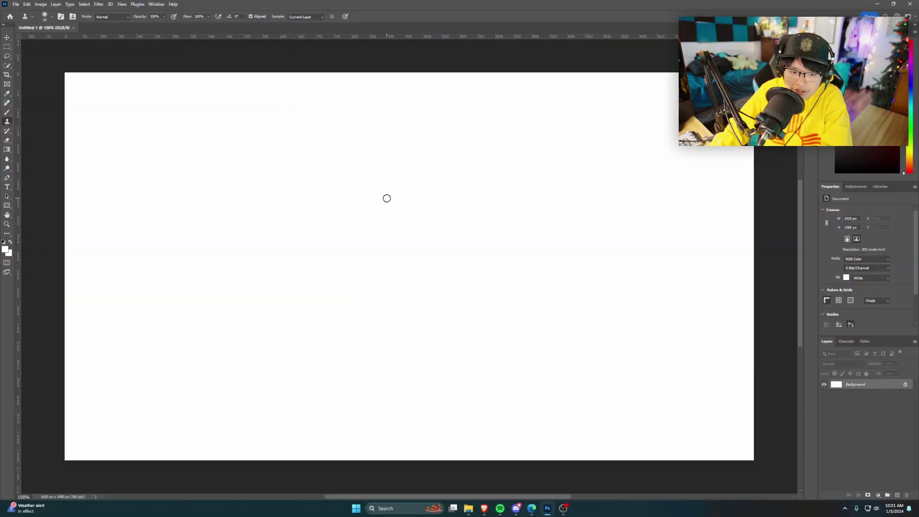
left_click(16, 4)
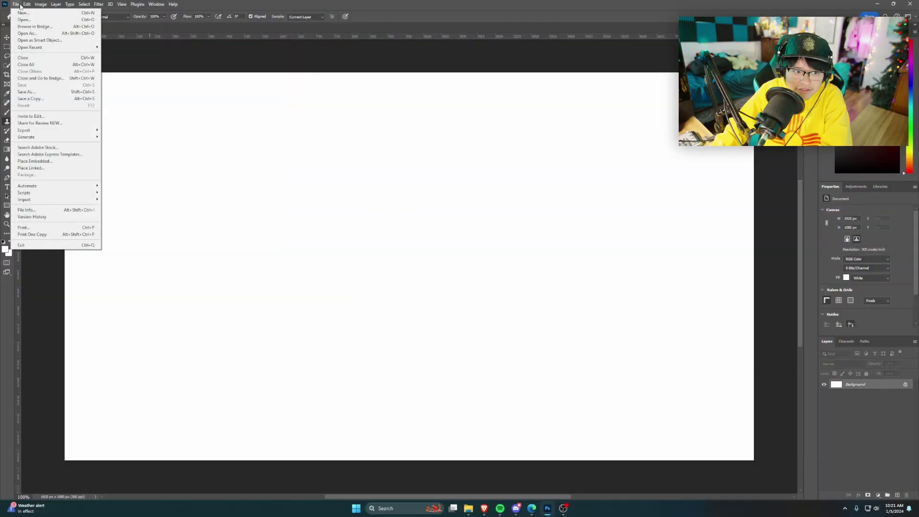
left_click(48, 13)
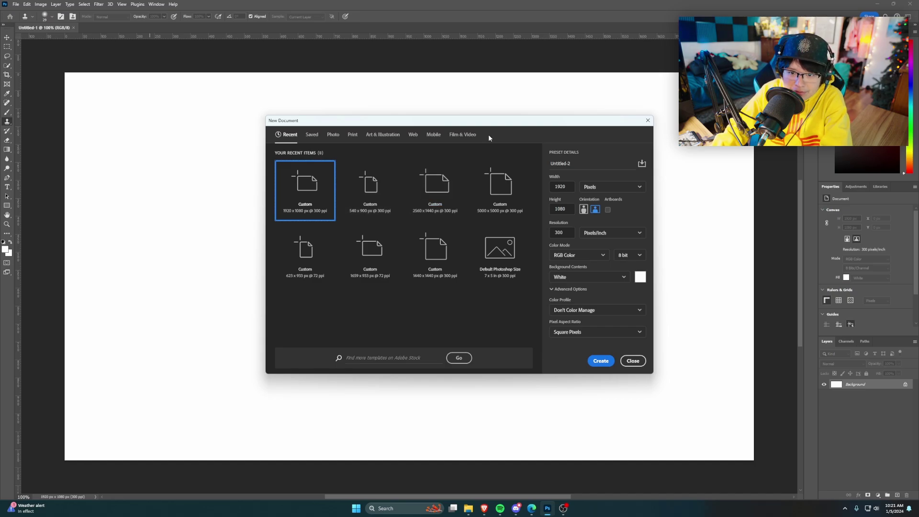
left_click_drag(517, 135, 561, 127)
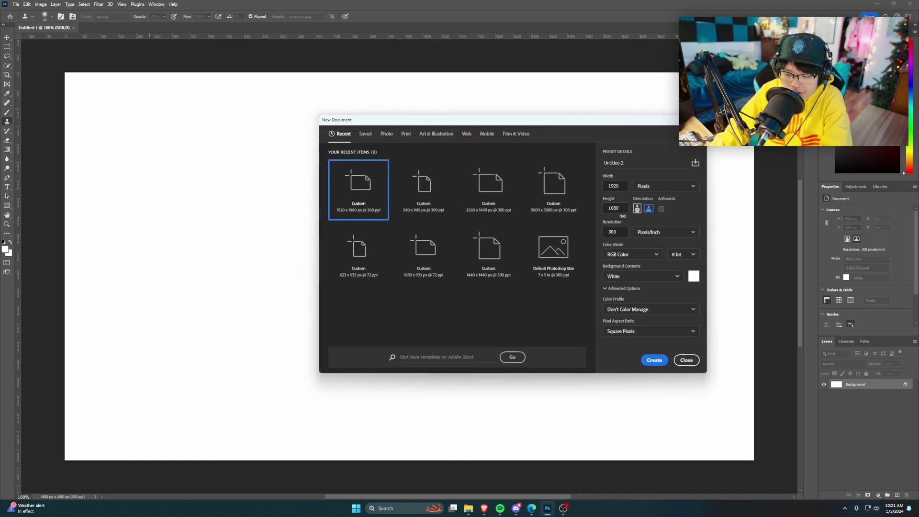
left_click(687, 361)
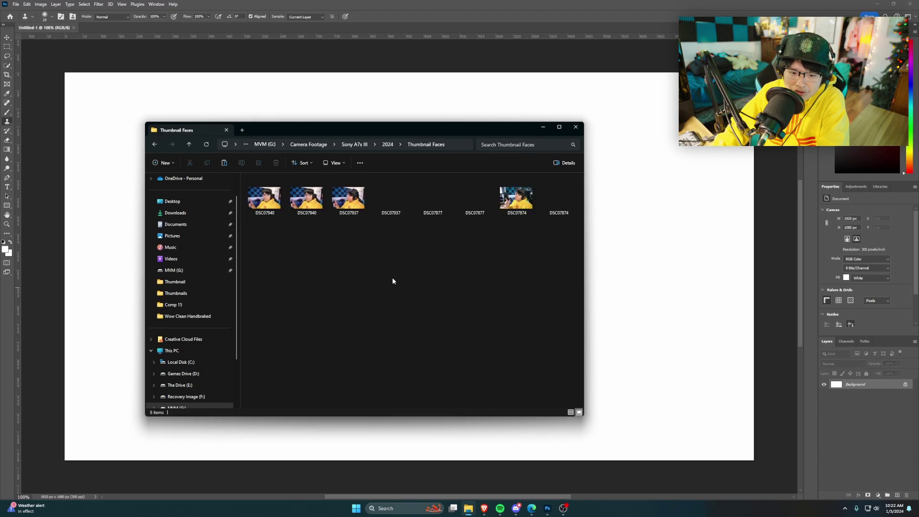
Preview DSC07874.JPG in the photo viewer and compare it with its raw version, DSC07874.ARW.
double_click(558, 199)
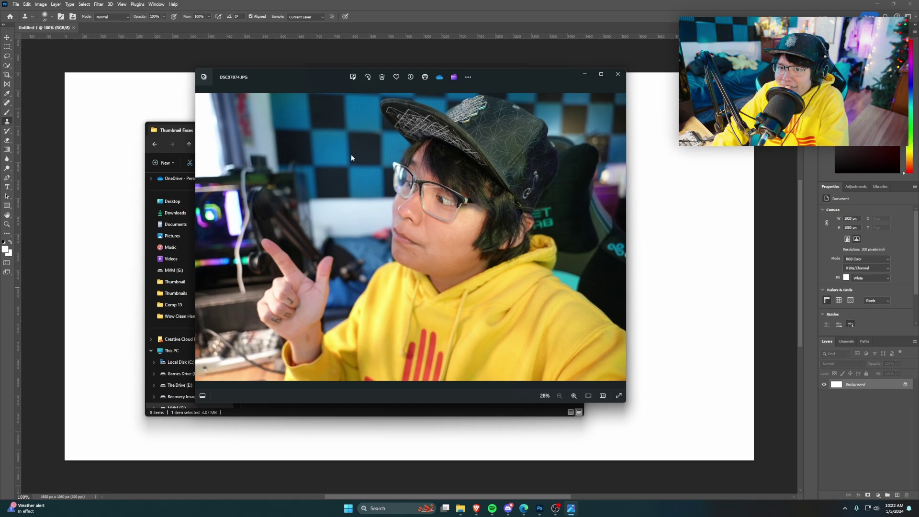
left_click(201, 236)
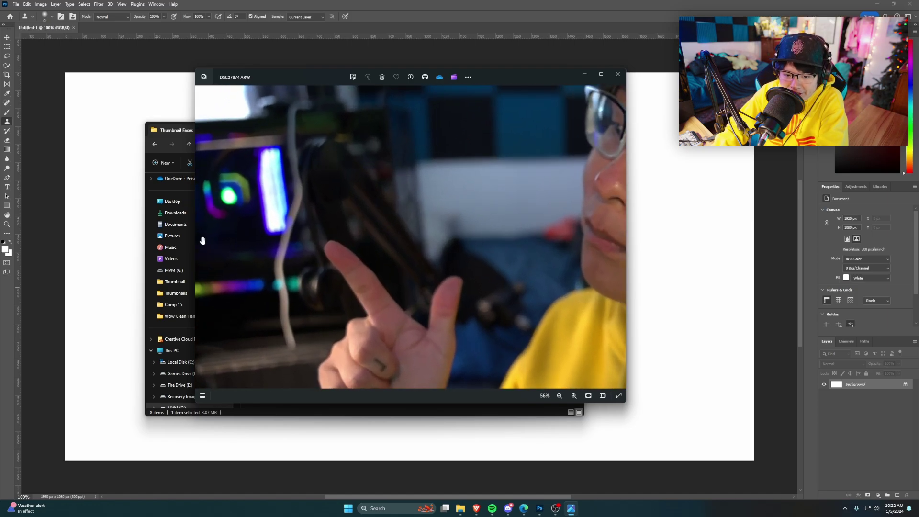
left_click(615, 242)
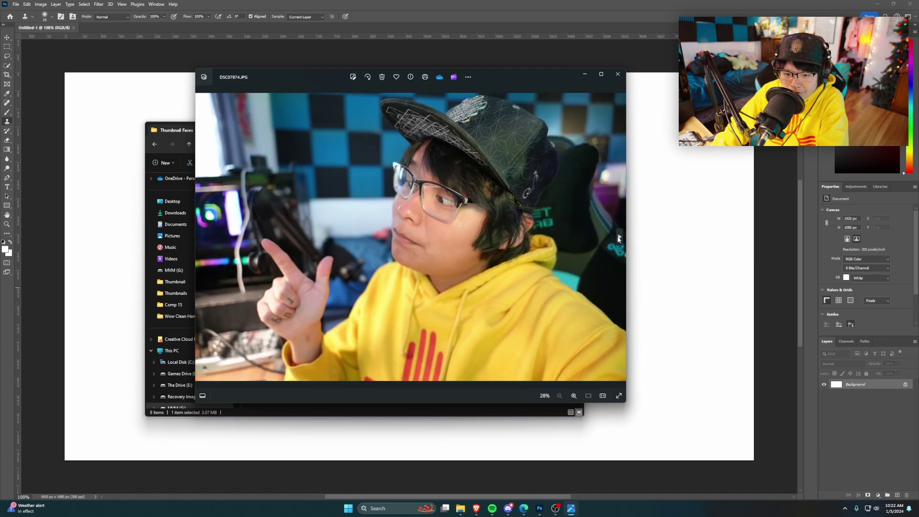
left_click(615, 242)
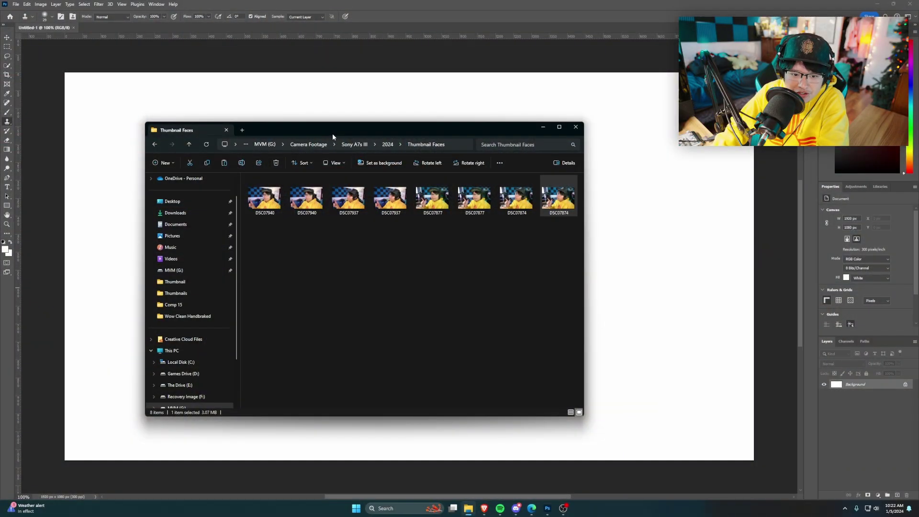
Bring the raw photo DSC07874.ARW into the document through Camera Raw and shrink the Camera Raw window.
left_click_drag(348, 129, 543, 141)
left_click_drag(710, 210, 188, 220)
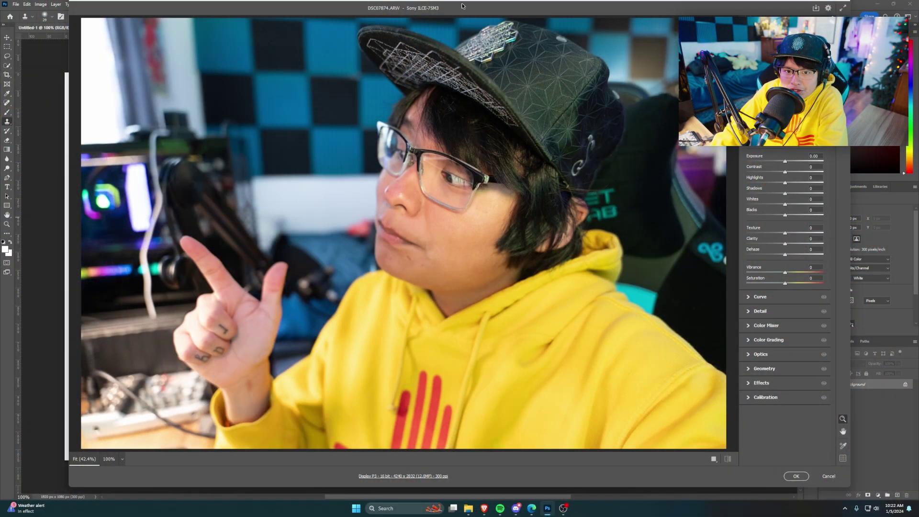
left_click_drag(241, 3, 232, 45)
left_click_drag(71, 34, 171, 87)
left_click_drag(402, 91, 349, 42)
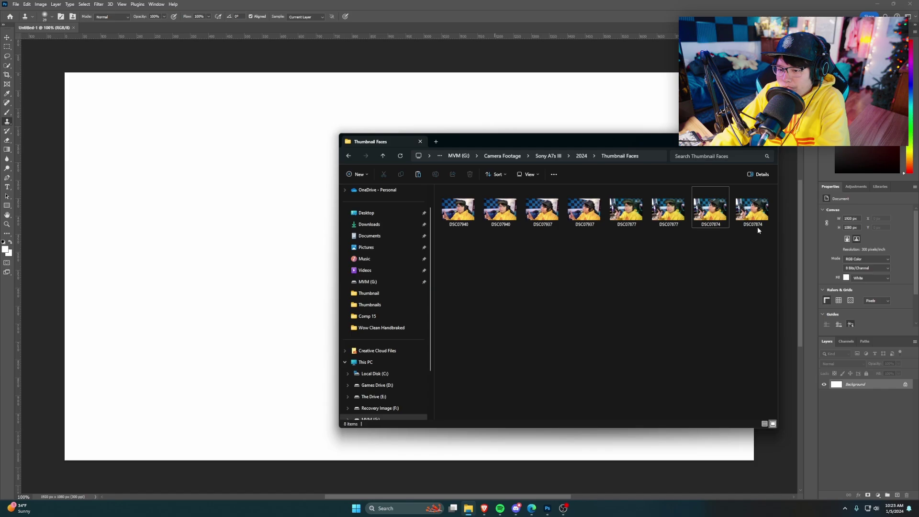
Place the JPG version of DSC07874 in the document and start the Camera Raw Filter on its layer.
left_click_drag(757, 229, 231, 230)
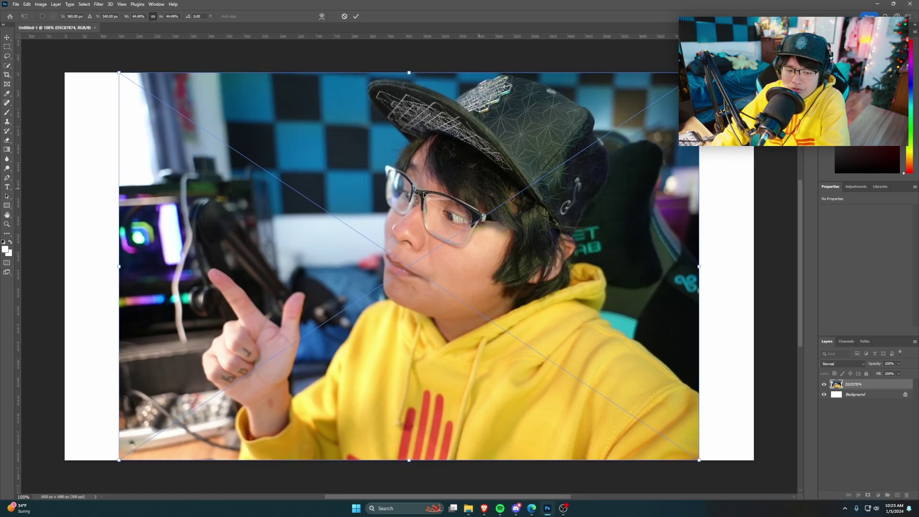
key("Return")
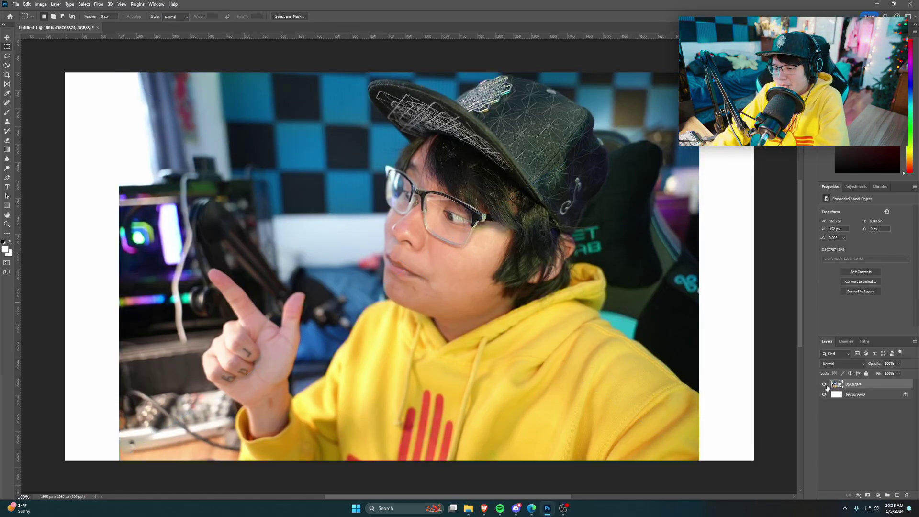
left_click(100, 4)
left_click(108, 4)
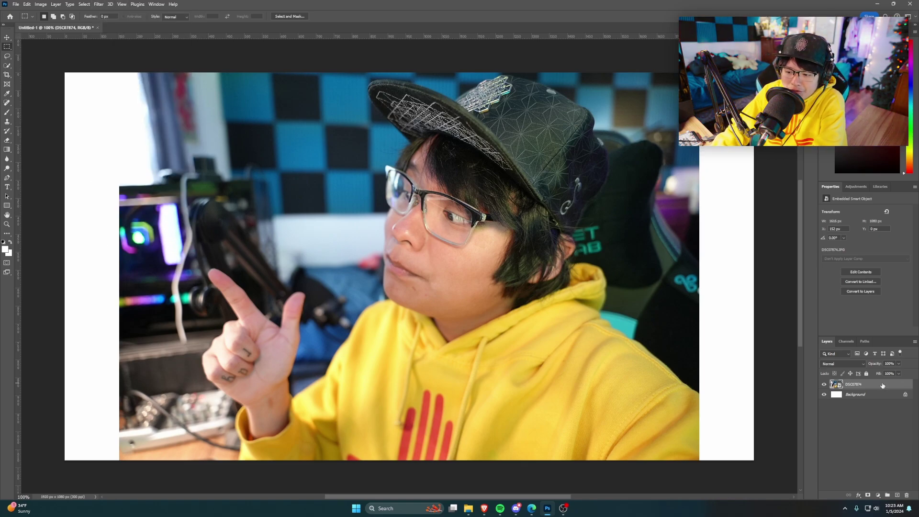
left_click(108, 4)
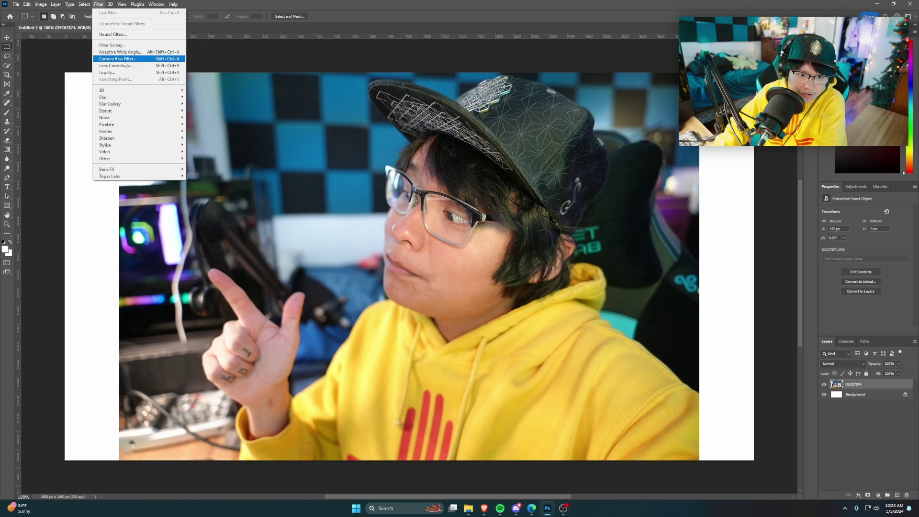
left_click(123, 59)
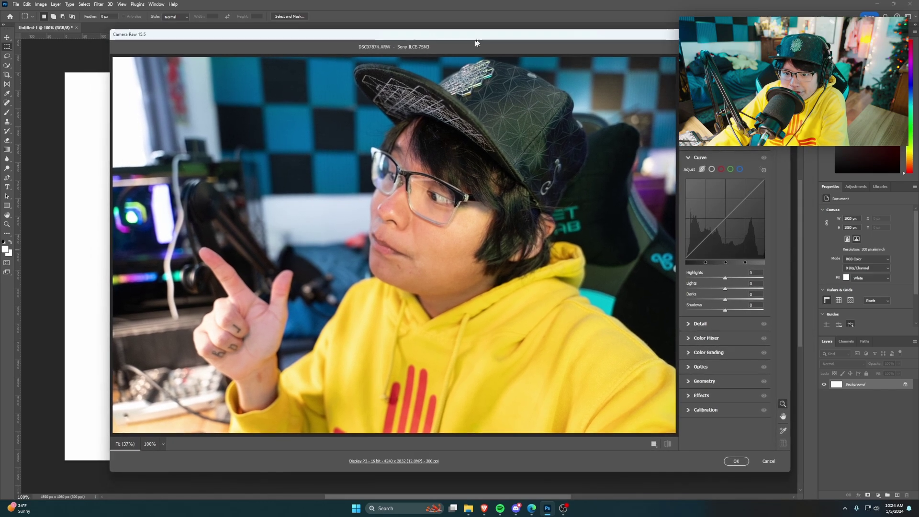
Set the raw photo's highlights to -25, shadows to +41, tint to +16 and temperature to 4400.
left_click_drag(726, 224, 742, 235)
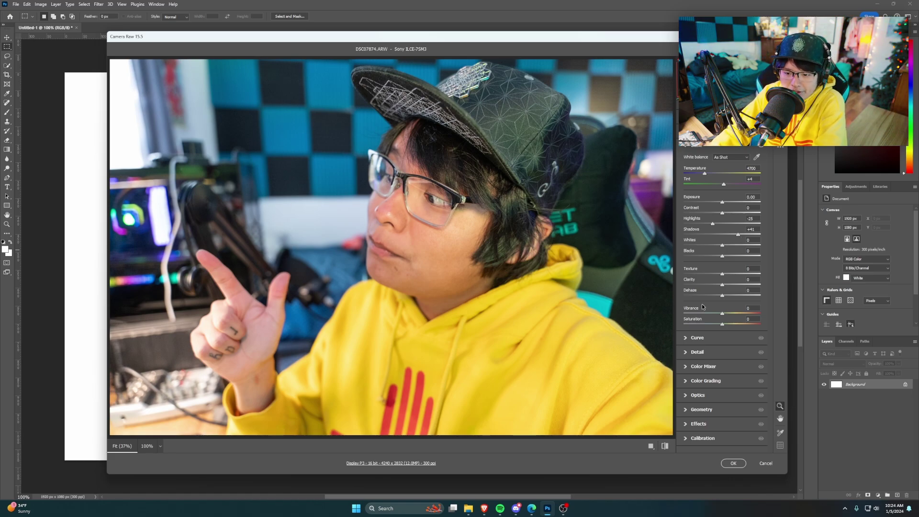
left_click_drag(726, 183, 730, 186)
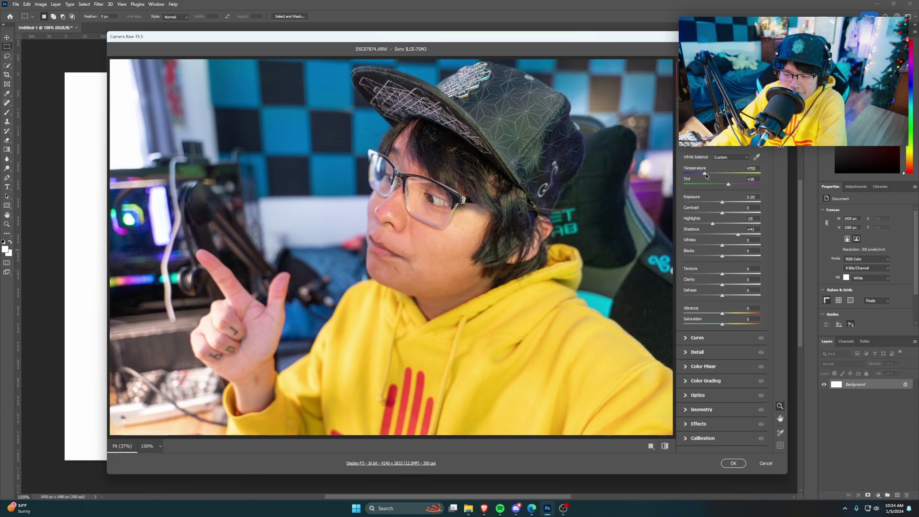
left_click_drag(706, 174, 703, 174)
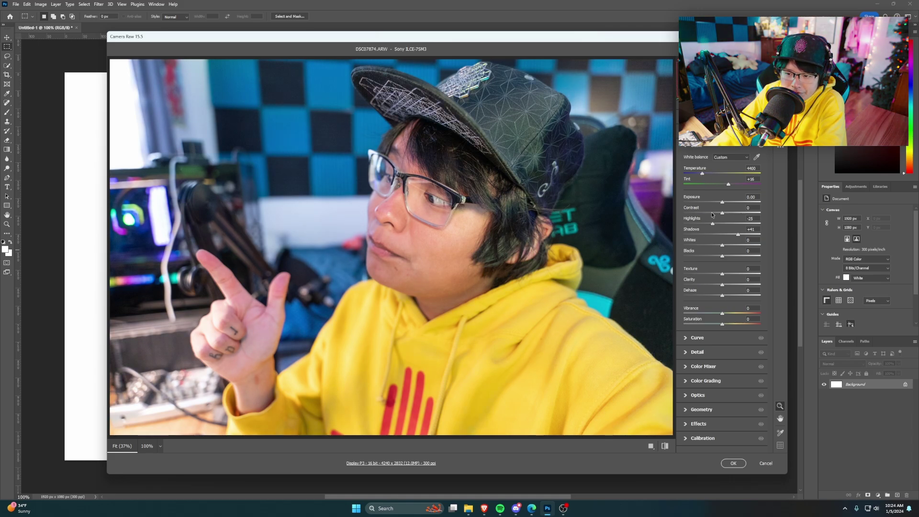
Apply the automatic tone adjustments to the raw photo, reset them for comparison and reapply them.
key("ctrl+u")
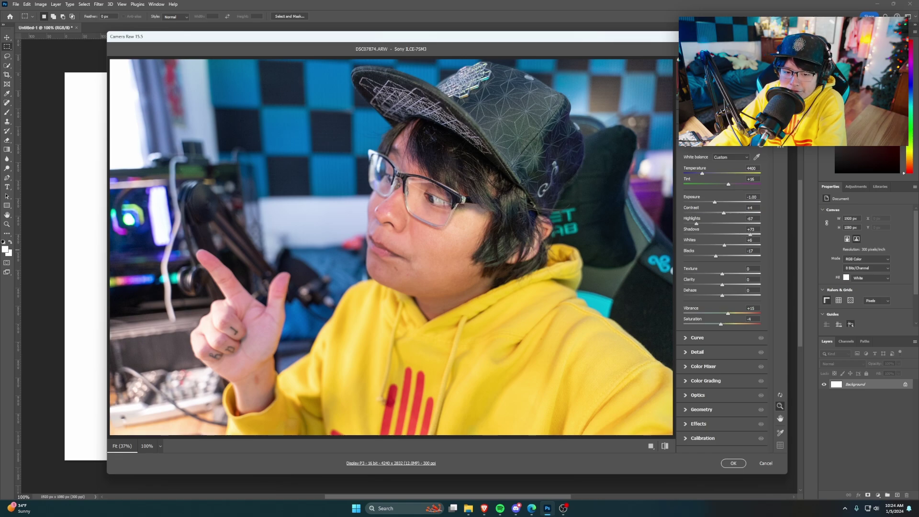
key("ctrl+shift+u")
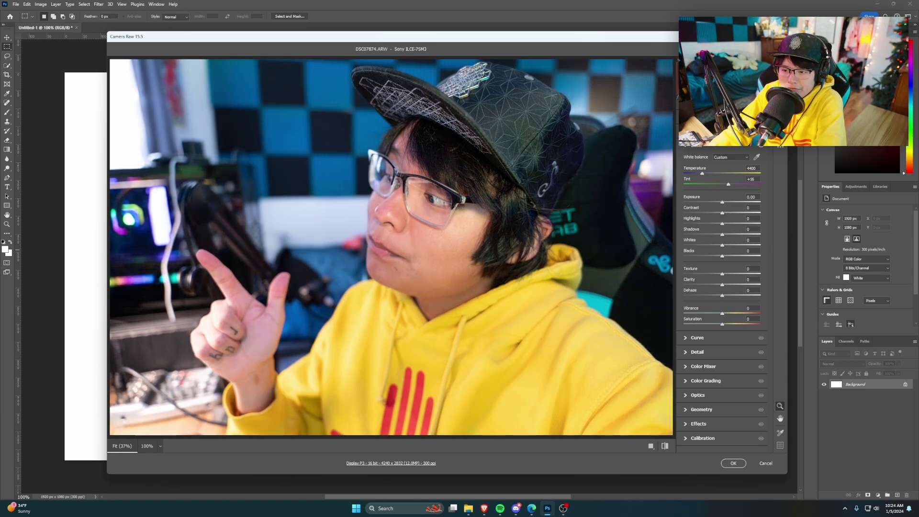
key("ctrl+u")
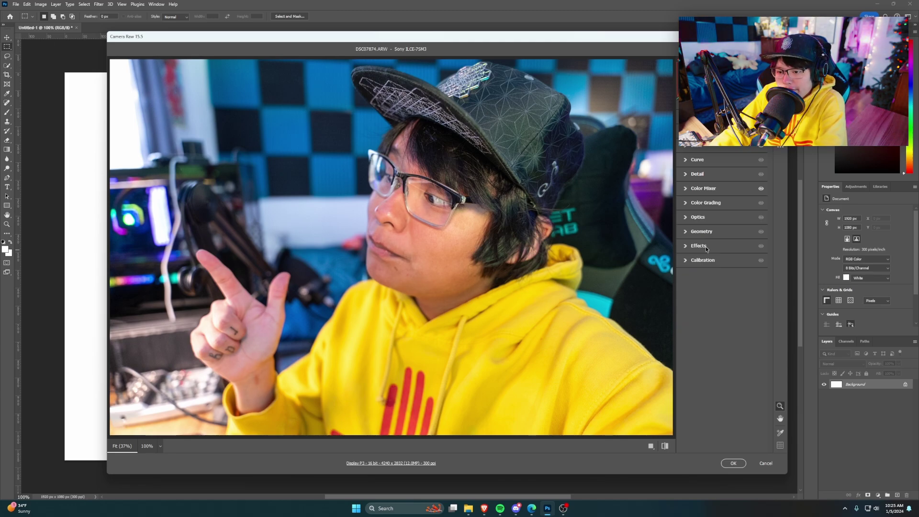
Set sharpening to 88, raise the manual luminance noise reduction slightly, and accept the Camera Raw edits.
left_click(688, 179)
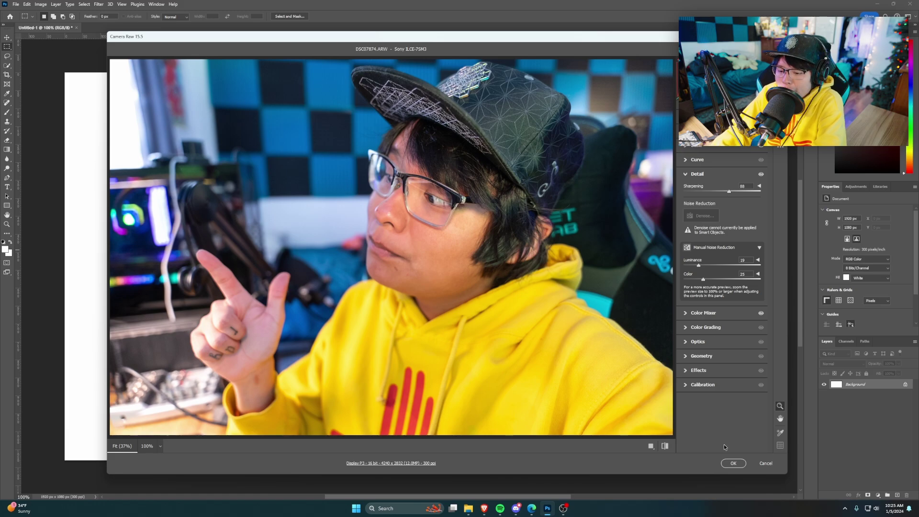
left_click_drag(698, 266, 702, 267)
left_click(733, 464)
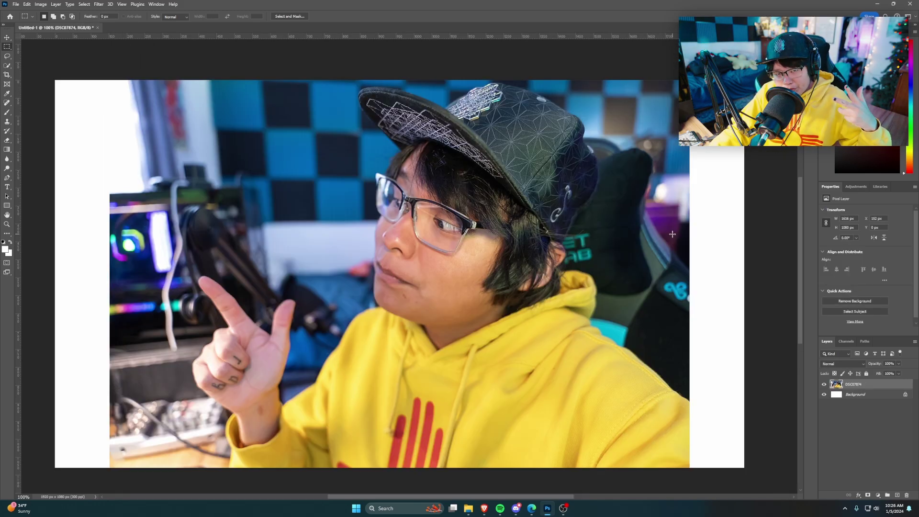
Start Select and Mask on the photo layer and brush the hoodie, face and hair into the selection.
left_click(99, 4)
left_click(84, 4)
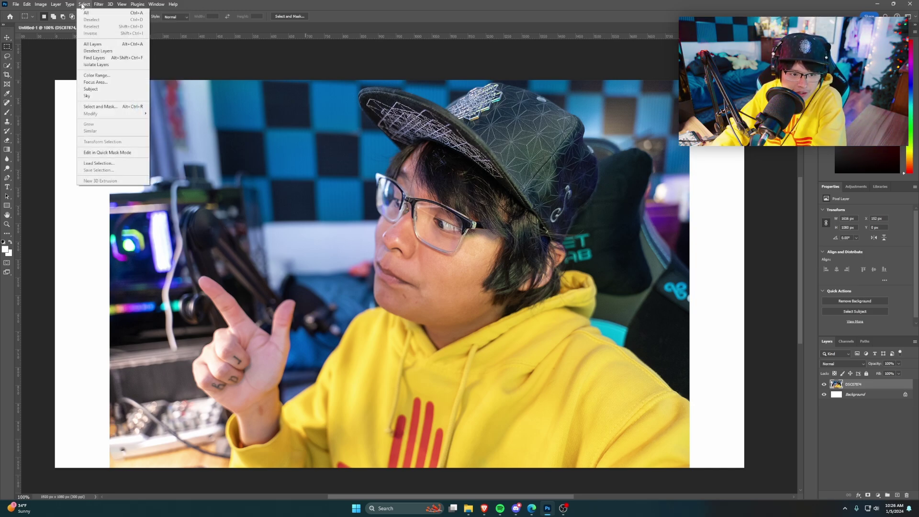
left_click(127, 107)
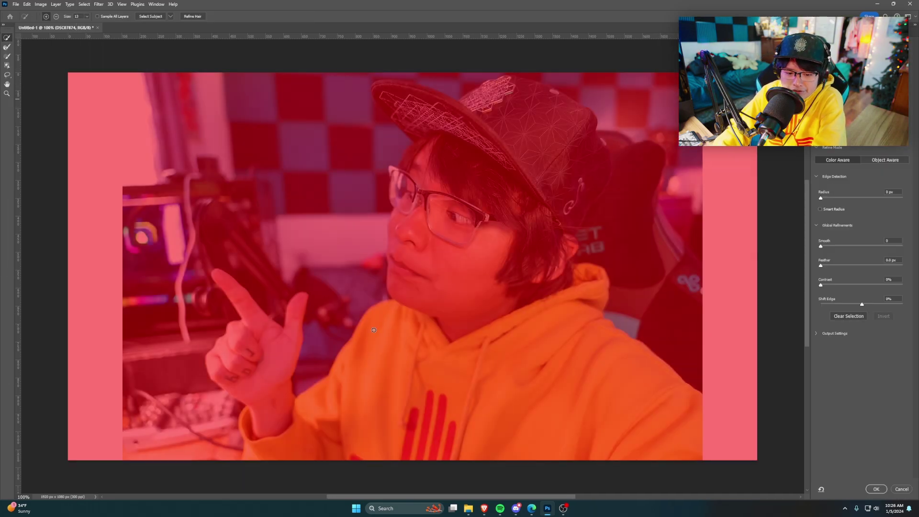
mouse_move(328, 435)
left_mouse_down()
mouse_move(386, 358)
mouse_move(444, 333)
mouse_move(538, 429)
left_mouse_up()
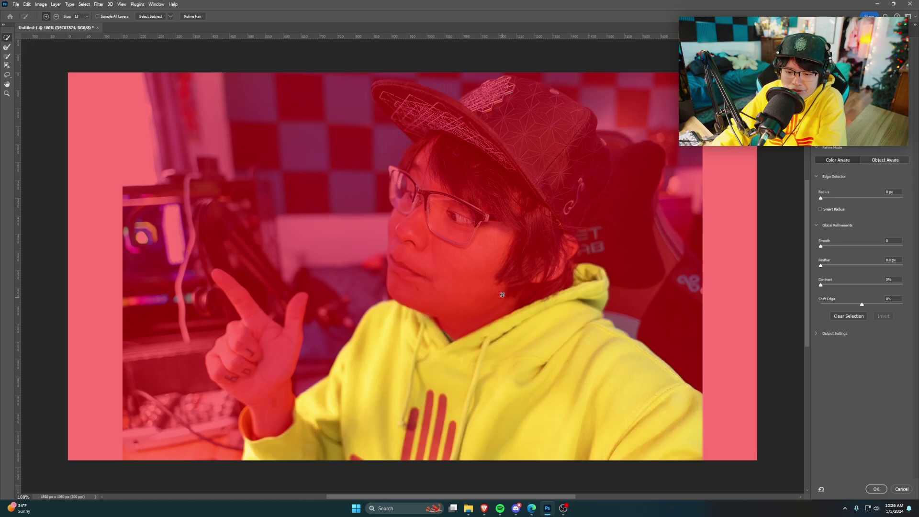
mouse_move(502, 294)
left_mouse_down()
mouse_move(495, 222)
mouse_move(536, 270)
left_mouse_up()
mouse_move(548, 200)
left_mouse_down()
mouse_move(569, 192)
mouse_move(568, 175)
mouse_move(532, 141)
mouse_move(454, 137)
left_mouse_up()
left_click_drag(414, 162, 411, 143)
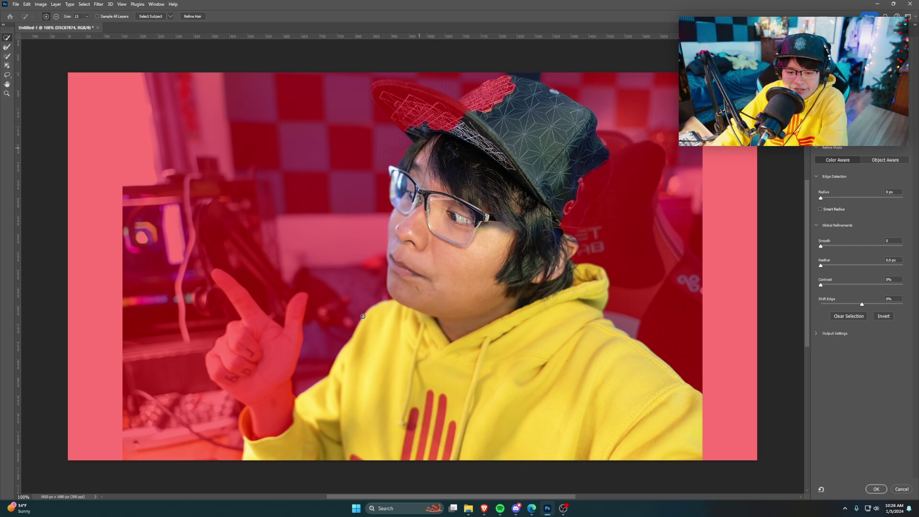
Add the cap, including its brim and back, and the pointing hand to the selection.
mouse_move(417, 161)
left_mouse_down()
mouse_move(427, 136)
mouse_move(398, 94)
mouse_move(459, 110)
mouse_move(489, 91)
left_mouse_up()
left_click_drag(569, 185, 598, 163)
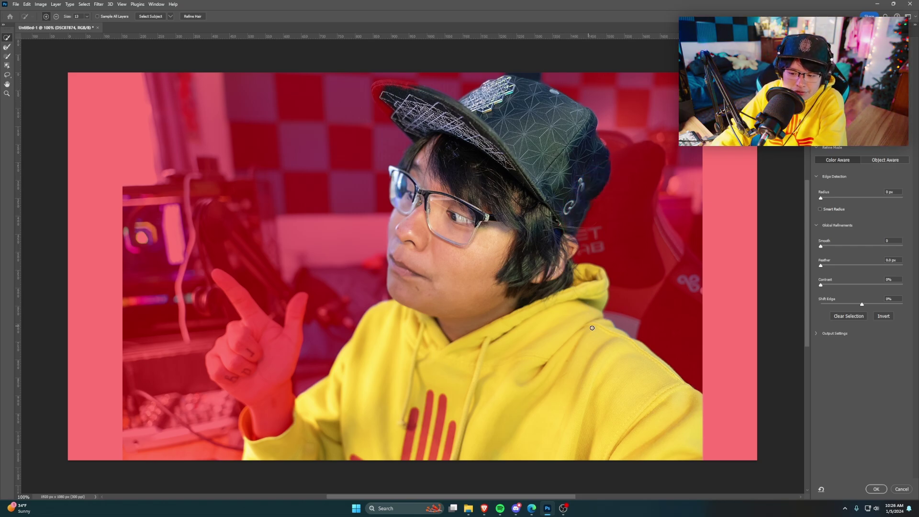
left_click(257, 347)
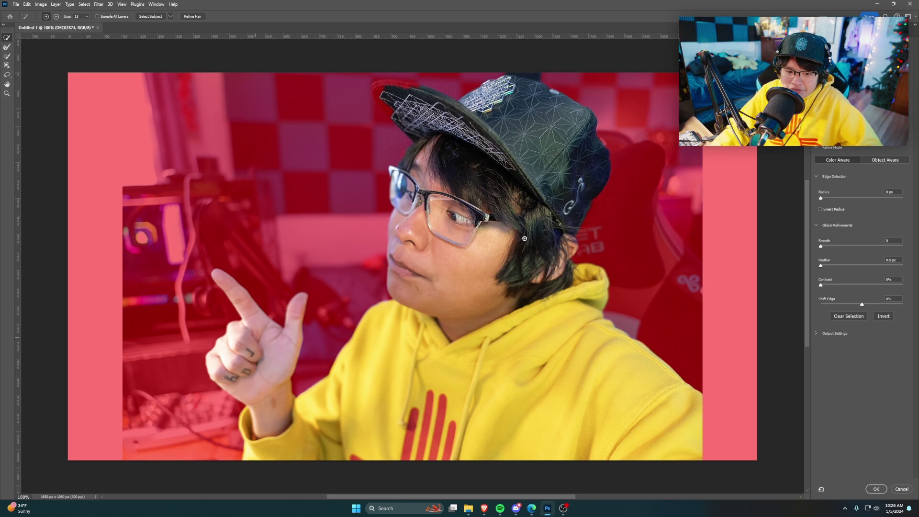
Try adding background beside the face and subtracting areas from the selection, undoing the unwanted removals from the face and cap.
left_click_drag(385, 221, 336, 213)
mouse_move(274, 246)
left_mouse_down("alt")
mouse_move(338, 201)
mouse_move(355, 207)
mouse_move(369, 232)
left_mouse_up("alt")
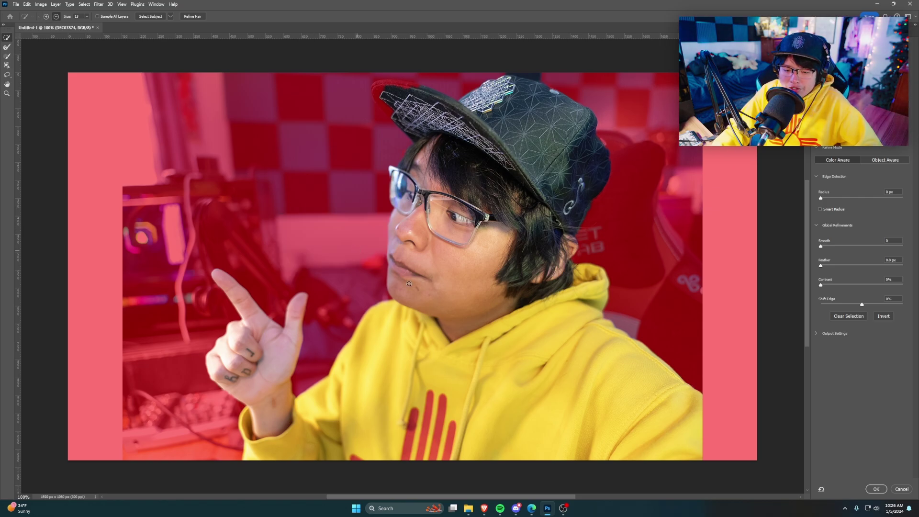
left_click_drag(369, 276, 468, 291, "alt")
key("ctrl+z")
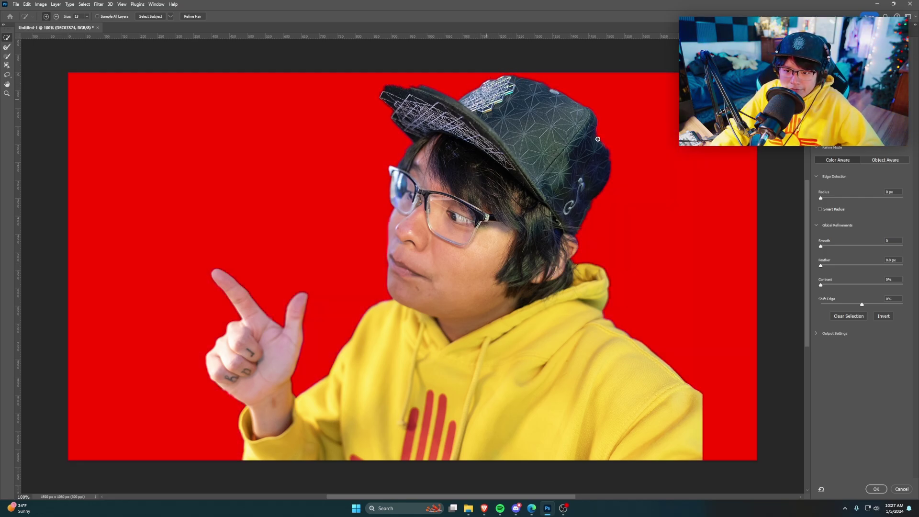
left_click(591, 121, "alt")
key("ctrl+z")
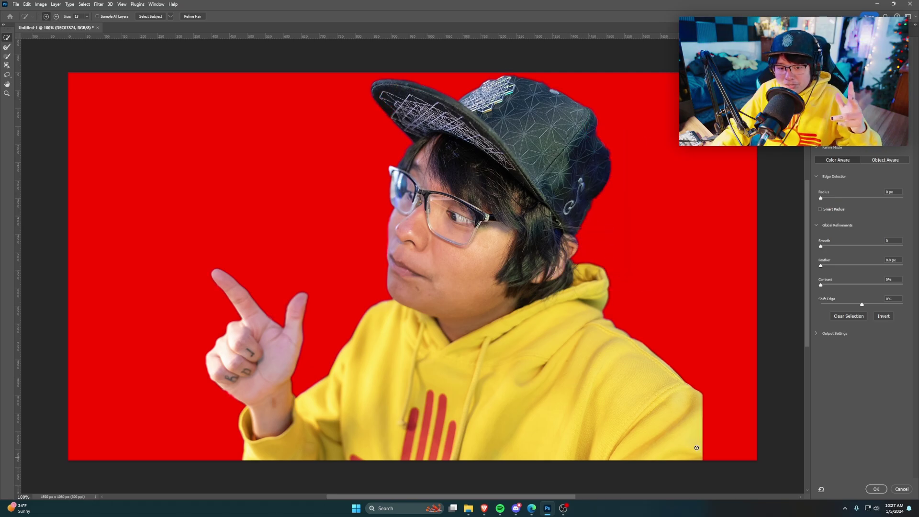
Accept the refined selection as a layer mask on the photo layer.
left_click(875, 489)
scroll(354, 301, "down", 2)
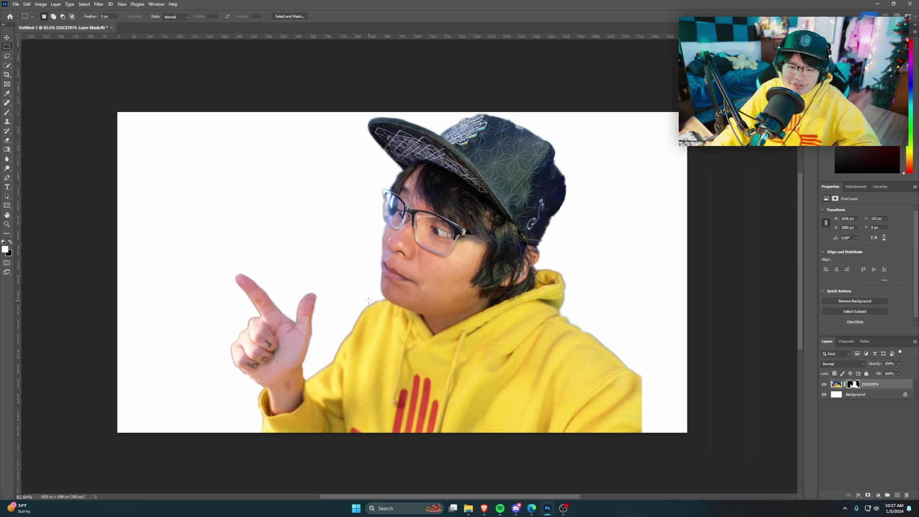
Brush on the photo's layer mask, swapping between black and white, to reveal some background strokes behind the neck and cap.
key("b")
scroll(400, 270, "up", 1)
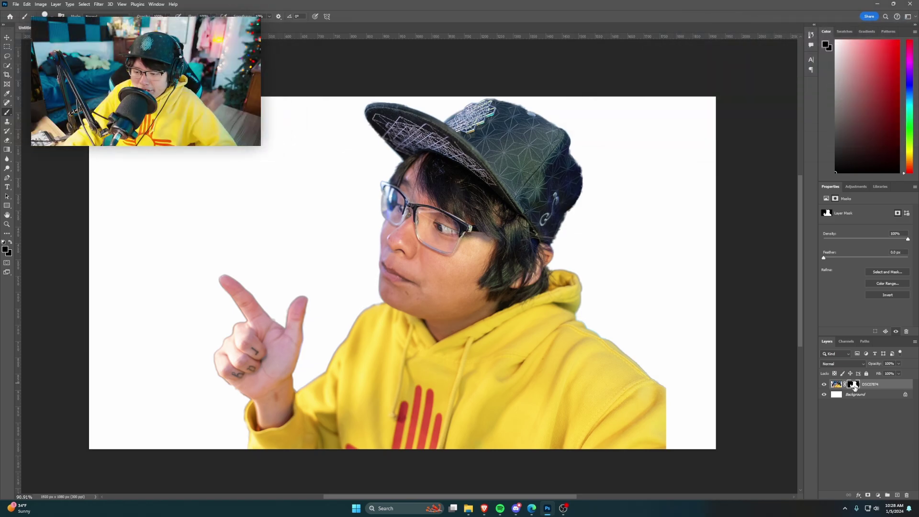
scroll(682, 287, "up", 2)
mouse_move(657, 430)
left_mouse_down()
mouse_move(561, 351)
mouse_move(602, 375)
mouse_move(528, 326)
mouse_move(542, 261)
mouse_move(693, 200)
mouse_move(508, 191)
left_mouse_up()
key("x")
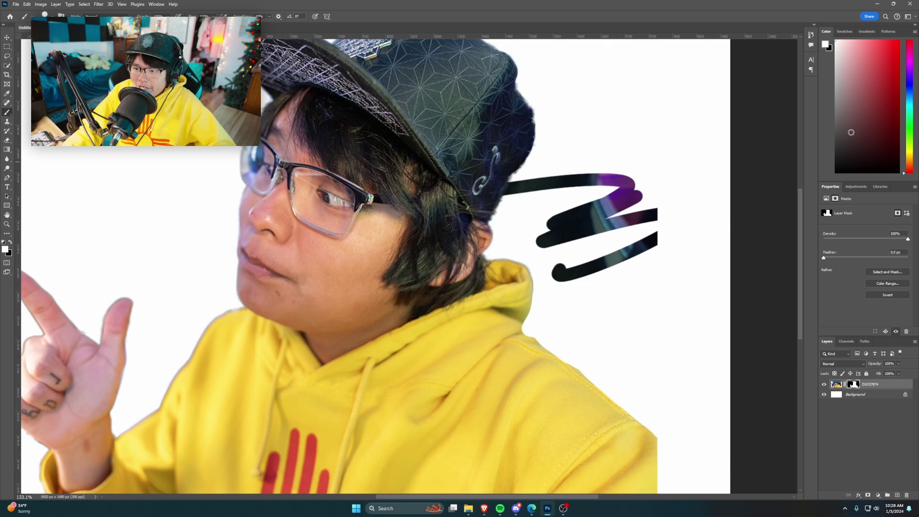
Undo the last reveal stroke and paint black on the layer mask to clean the cut-out edge around the sleeve and hand.
key("ctrl+z")
key("x")
scroll(511, 246, "up", 1)
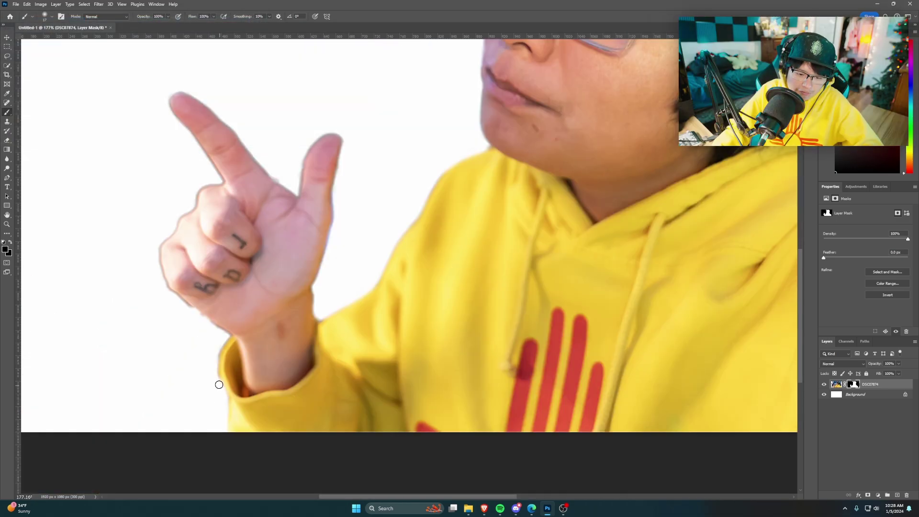
mouse_move(219, 385)
left_mouse_down()
mouse_move(221, 340)
mouse_move(167, 285)
mouse_move(156, 242)
mouse_move(160, 258)
mouse_move(178, 214)
mouse_move(205, 185)
mouse_move(197, 207)
left_mouse_up()
key("ctrl+0")
Move the cut-out photo horizontally with Free Transform so the person fills the right side of the canvas, leaving space for text.
key("ctrl+t")
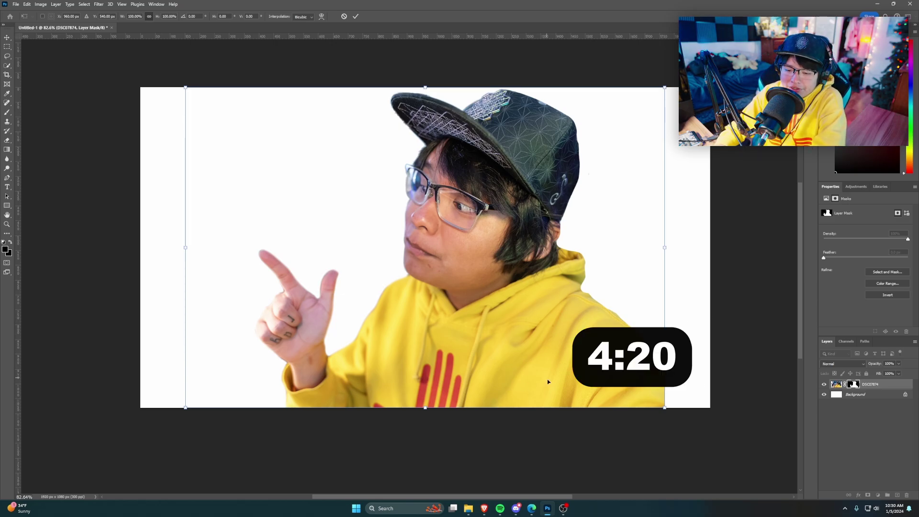
left_click_drag(463, 351, 557, 351)
left_click_drag(543, 383, 548, 383)
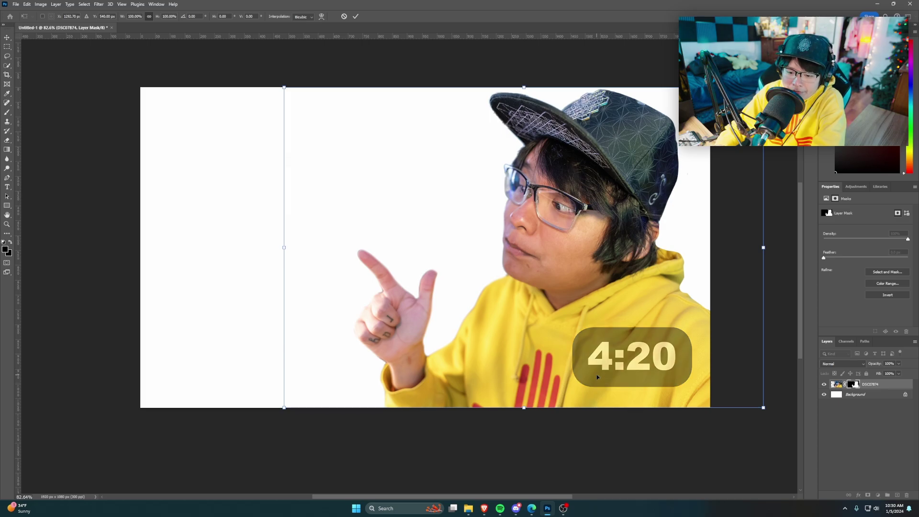
left_click_drag(677, 342, 691, 338)
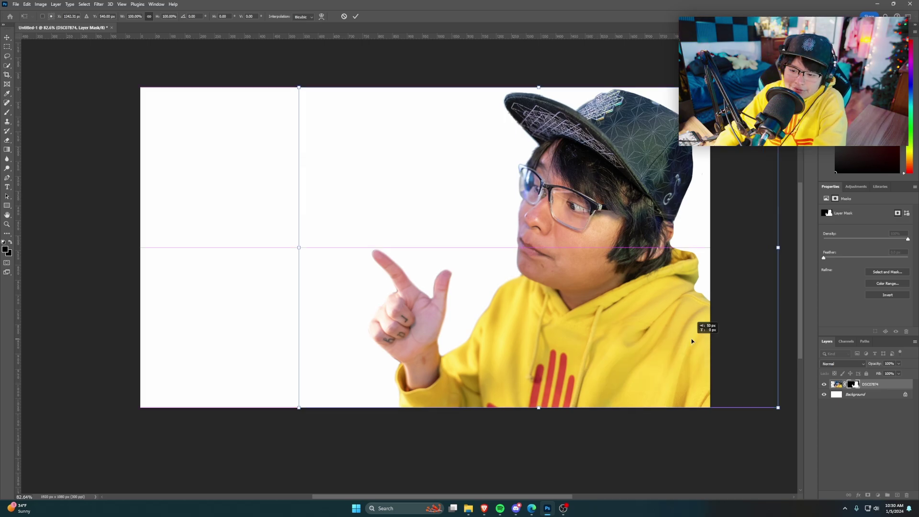
key("Return")
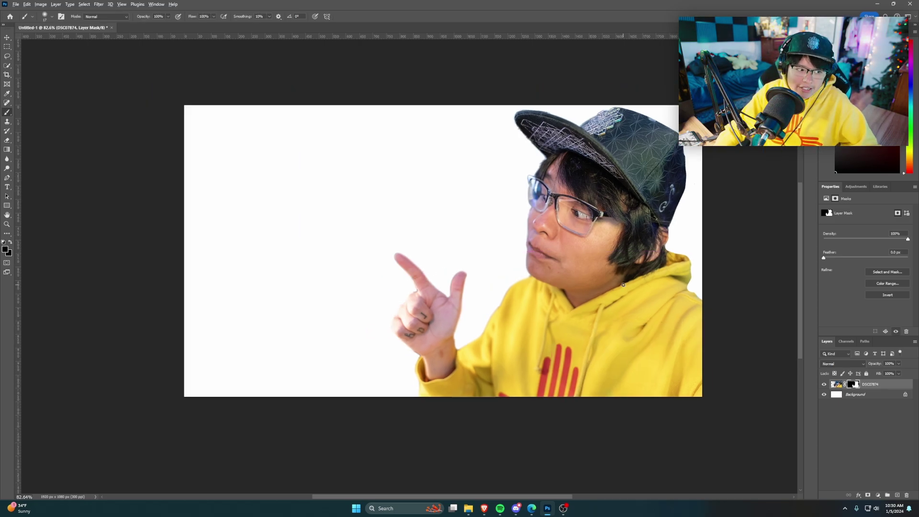
scroll(623, 285, "down", 1)
scroll(626, 287, "up", 1)
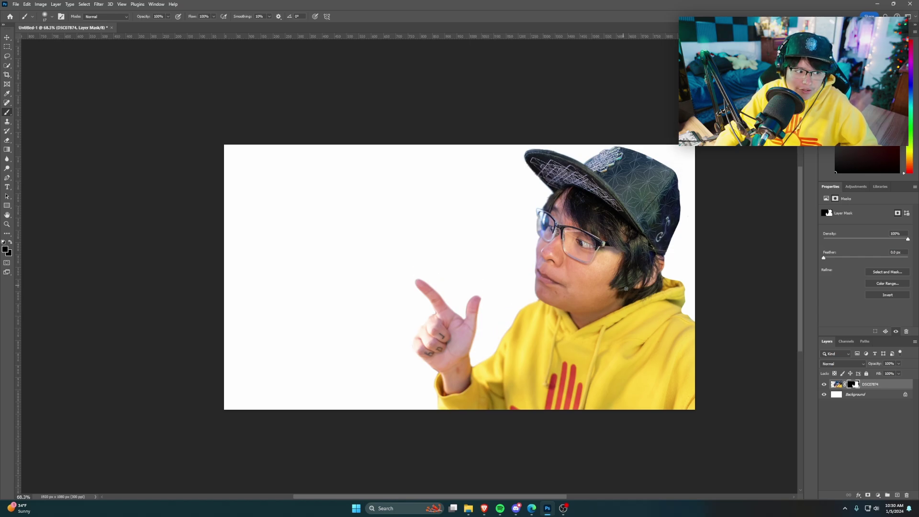
scroll(626, 288, "down", 1)
scroll(739, 297, "up", 3)
left_click_drag(515, 499, 540, 499)
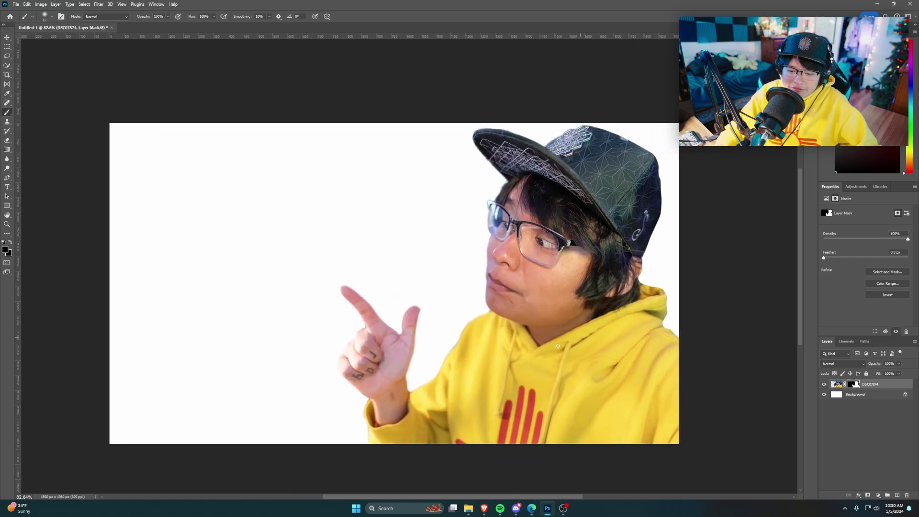
scroll(593, 386, "down", 3)
scroll(592, 374, "up", 1)
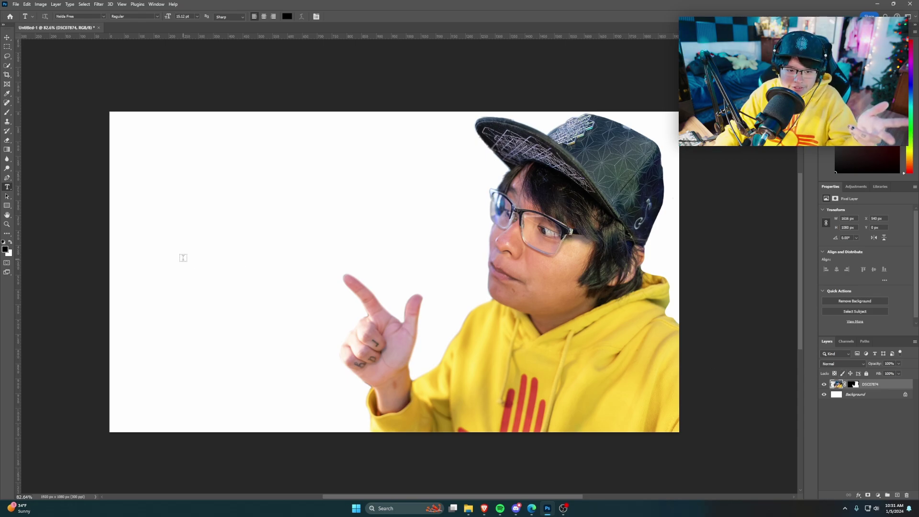
Add the text "THUMBNAIL" in the empty area beside the person and set it in The Next Font.
left_click(184, 259)
type("THUMBNAIL")
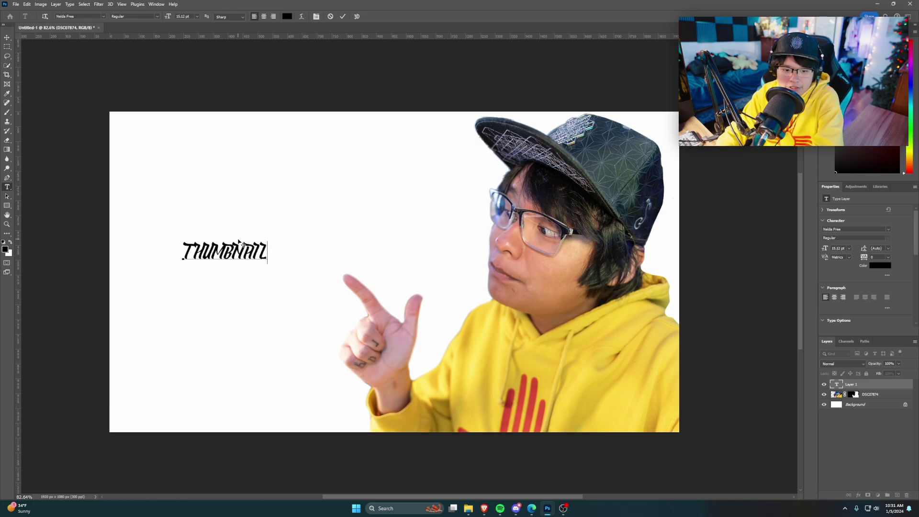
key("ctrl+a")
left_click(103, 17)
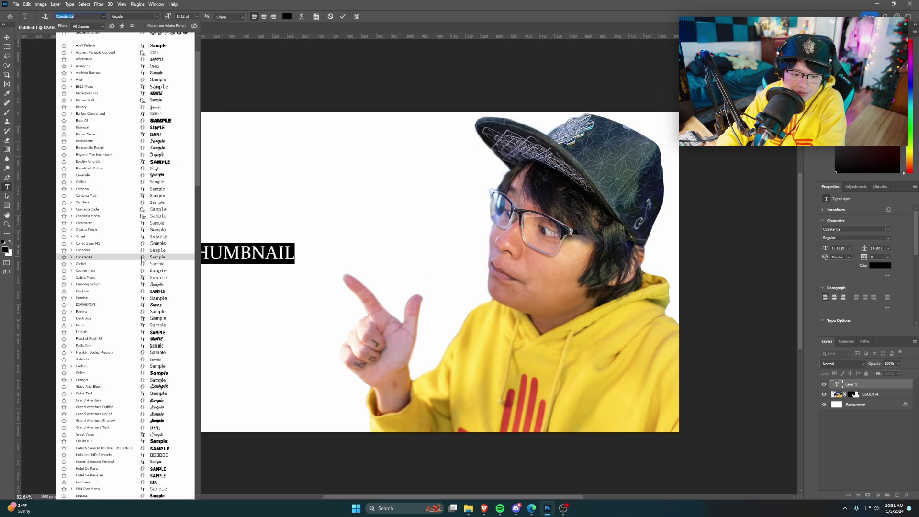
scroll(143, 339, "down", 5)
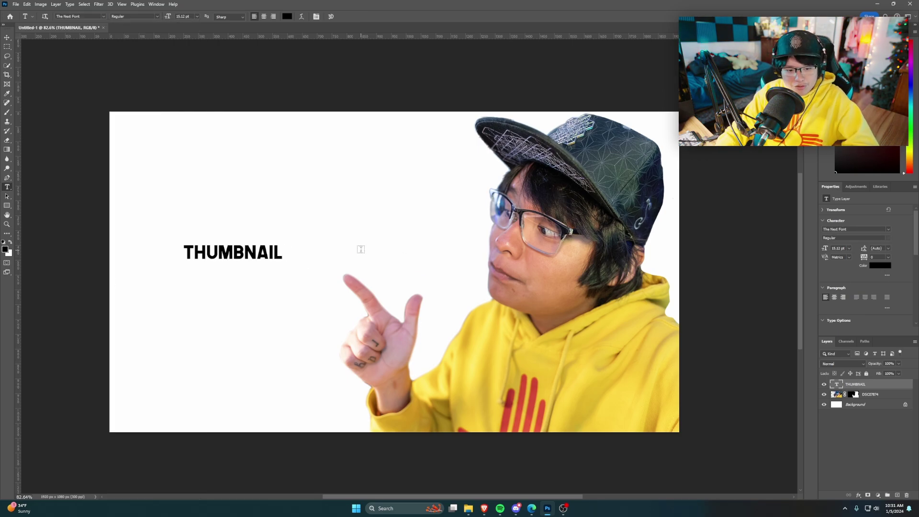
Enlarge the THUMBNAIL text to about 50 pt and place it in the upper area beside the cap.
key("ctrl+t")
left_click_drag(284, 245, 462, 181)
left_click_drag(447, 280, 453, 267)
left_click_drag(453, 220, 500, 223)
left_click_drag(384, 223, 374, 195)
left_click_drag(457, 208, 469, 211)
key("Return")
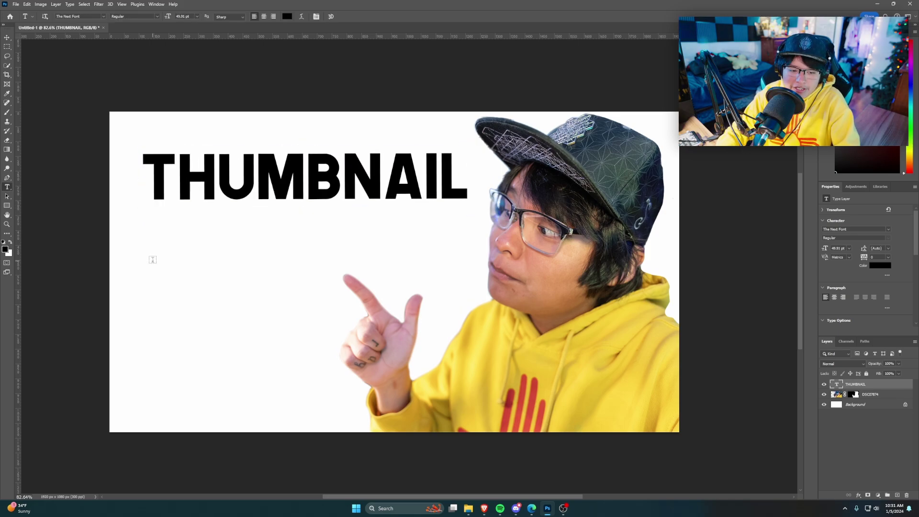
Add the text "TUTORIAL" in a heavy italic font, scaled and positioned just below THUMBNAIL.
left_click(148, 263)
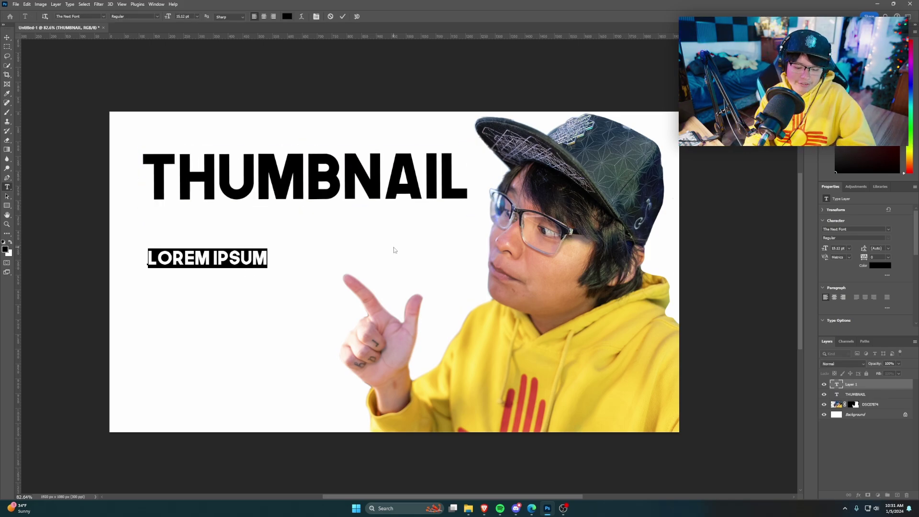
type("TUTORIAL")
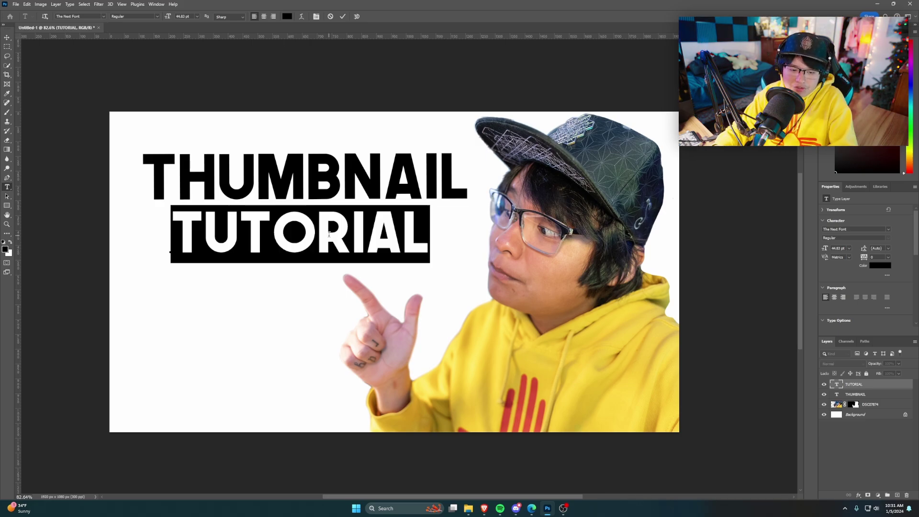
left_click(103, 15)
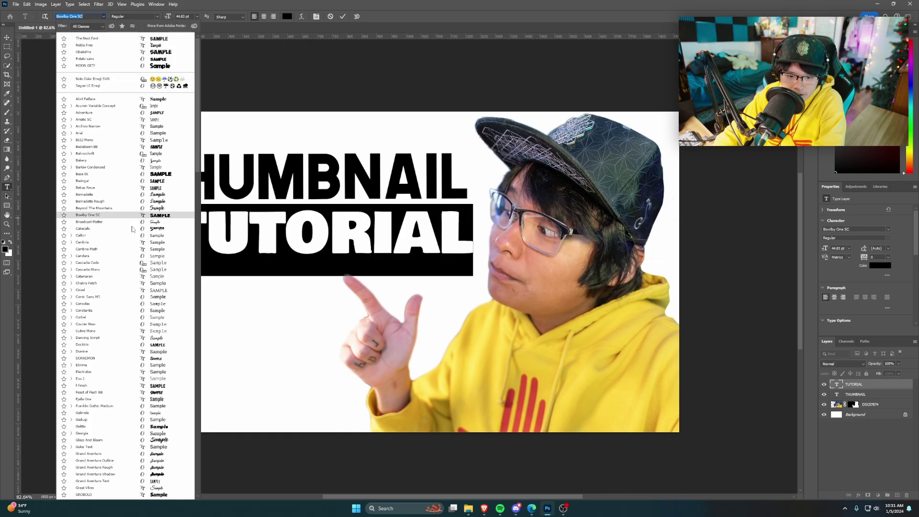
left_click(133, 229)
key("ctrl+t")
left_click_drag(453, 203, 451, 227)
key("Return")
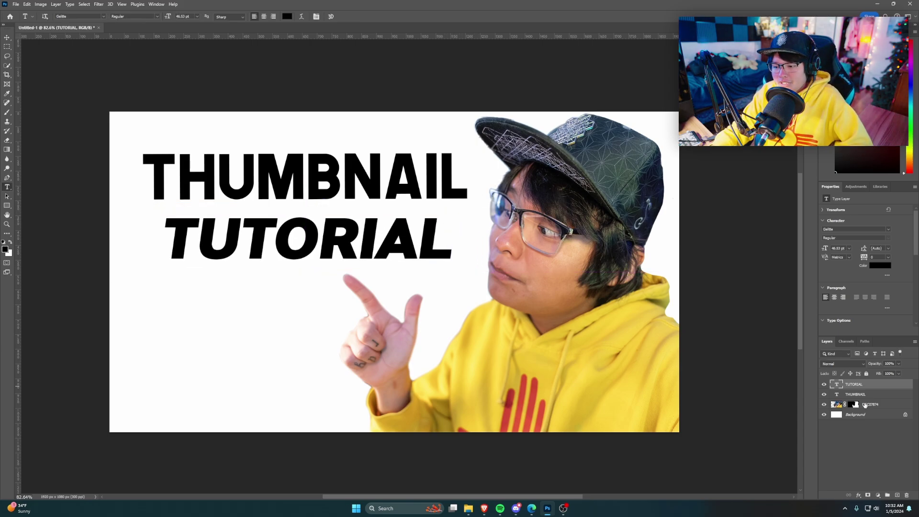
Rotate the THUMBNAIL and TUTORIAL text layers together slightly counter-clockwise and reposition them beside the person.
left_click(864, 398, "shift")
key("ctrl+t")
left_click_drag(359, 298, 371, 290)
left_click_drag(375, 249, 371, 252)
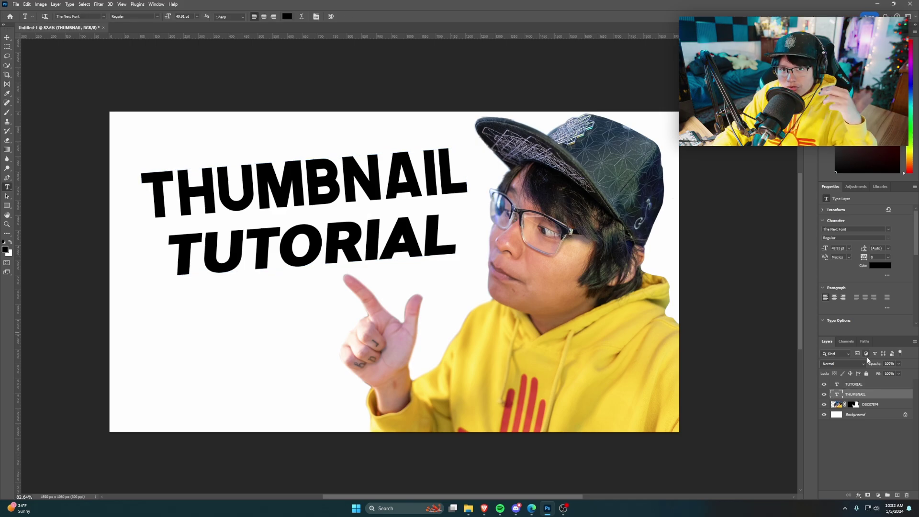
Add a yellow-to-magenta Gradient Overlay to the THUMBNAIL text layer through its blending options.
right_click(869, 395)
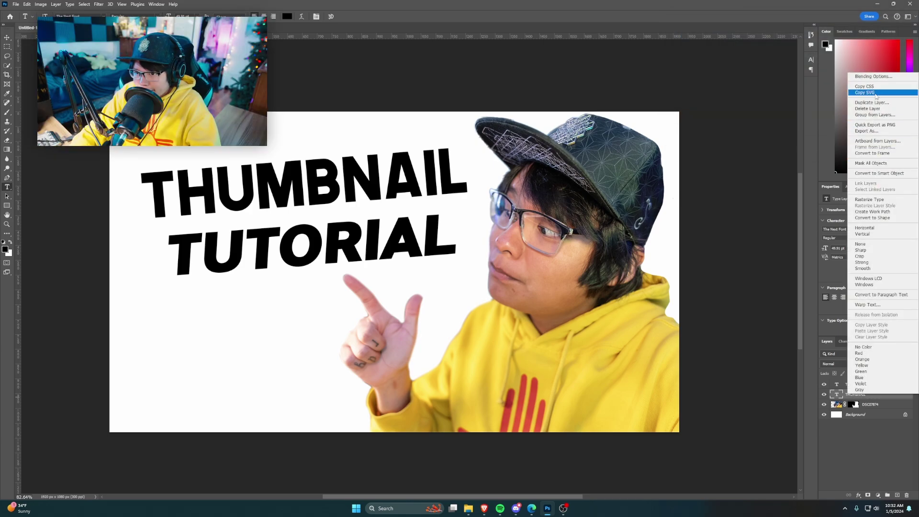
left_click(884, 78)
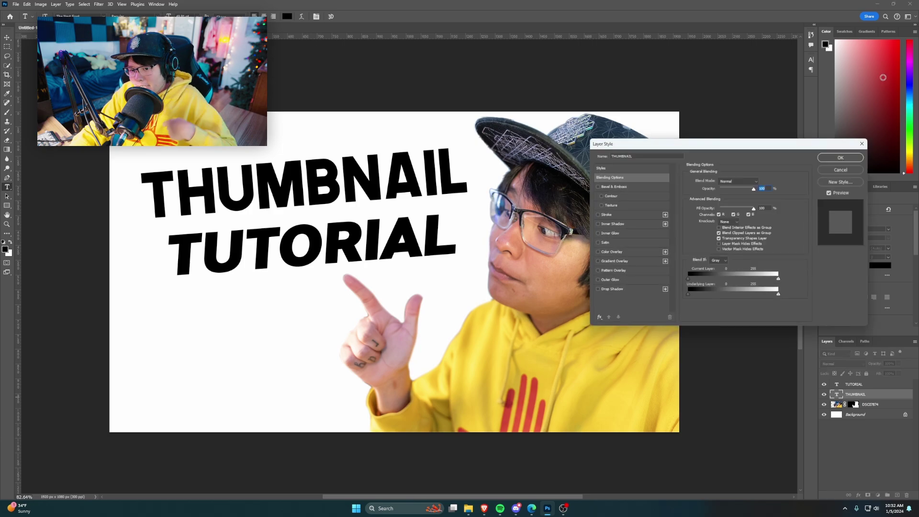
left_click_drag(732, 149, 560, 174)
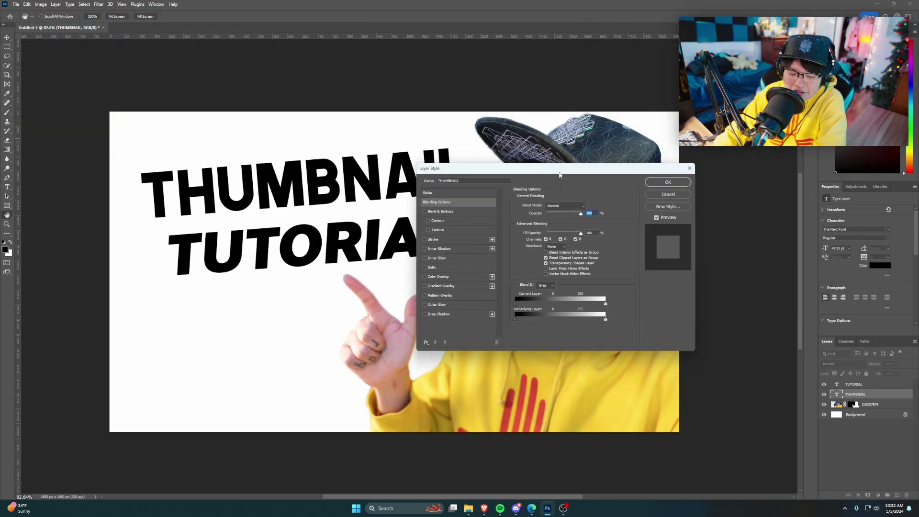
left_click(472, 286)
left_click(559, 222)
scroll(570, 153, "down", 3)
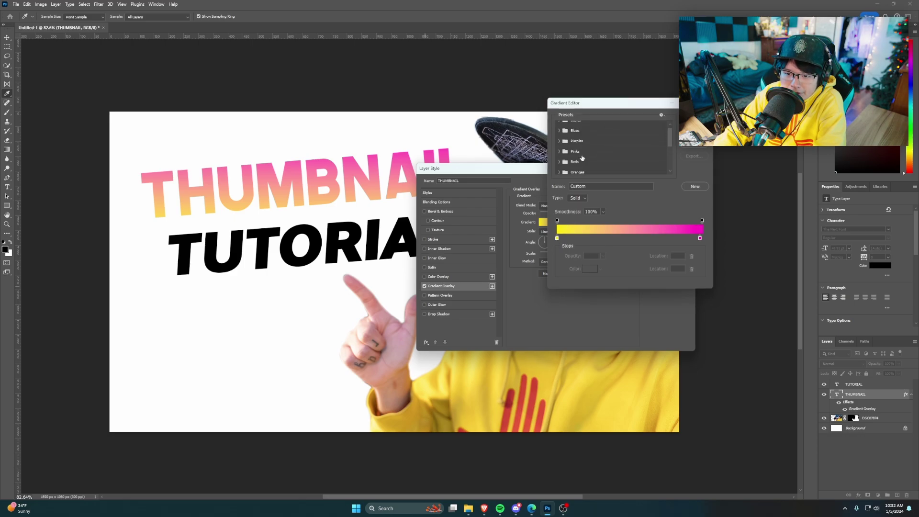
left_click(560, 146)
left_click(560, 148)
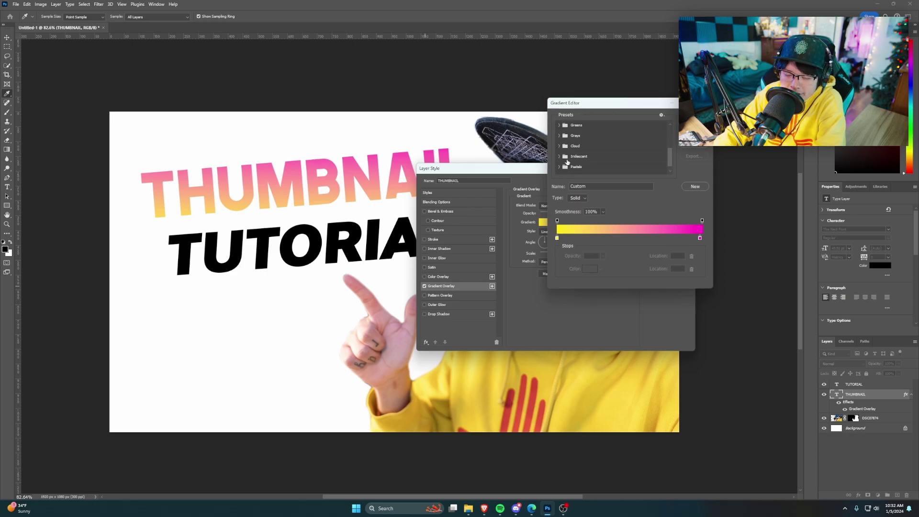
left_click(694, 119)
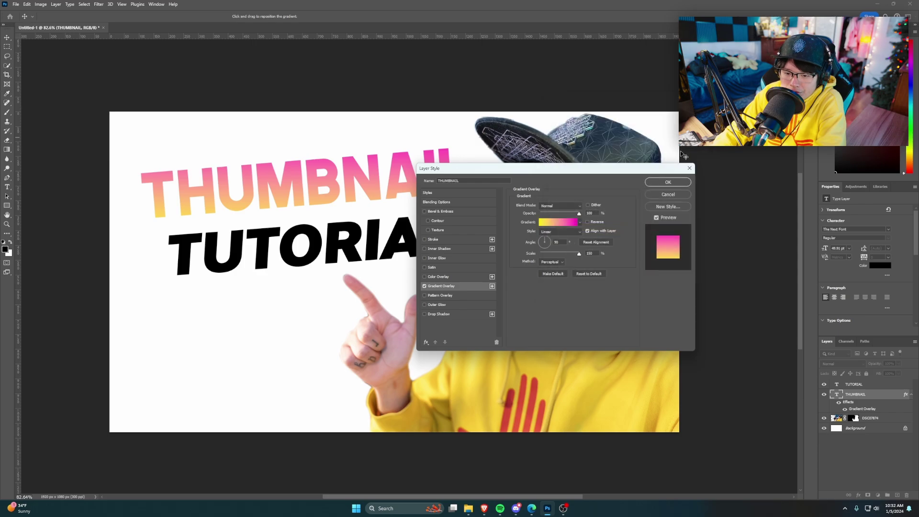
Set the gradient overlay's angle to -82° and reduce its scale so yellow runs down to magenta across the letters.
left_click_drag(545, 240, 545, 249)
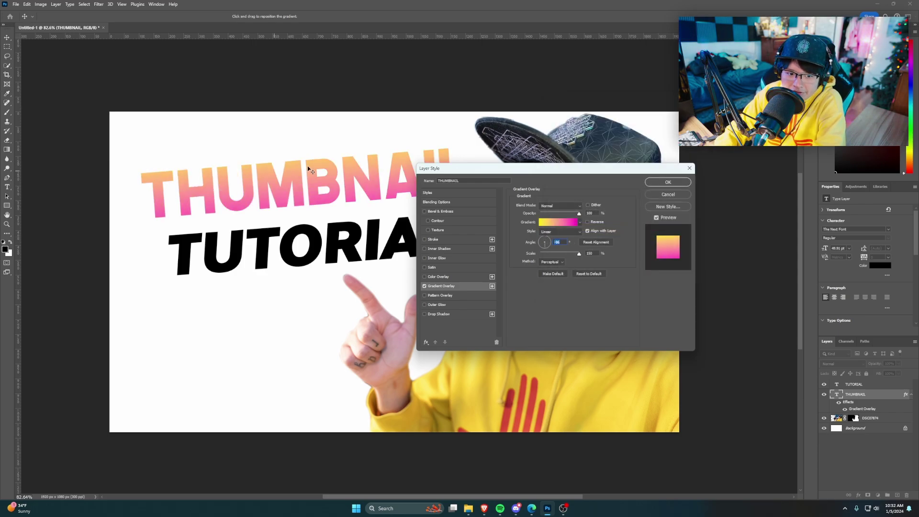
left_click_drag(546, 249, 569, 267)
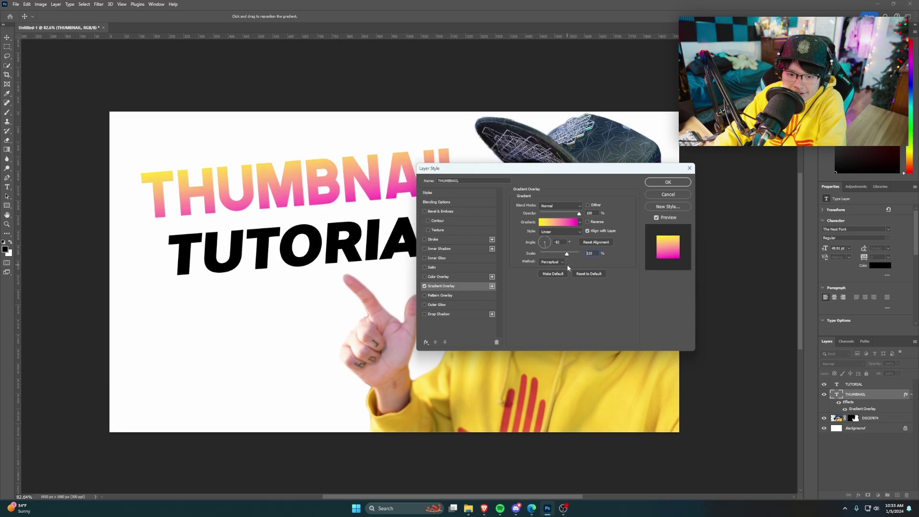
Add a hard Drop Shadow to the THUMBNAIL text with 100% opacity, 11 px distance and 0 px size.
left_click(492, 313)
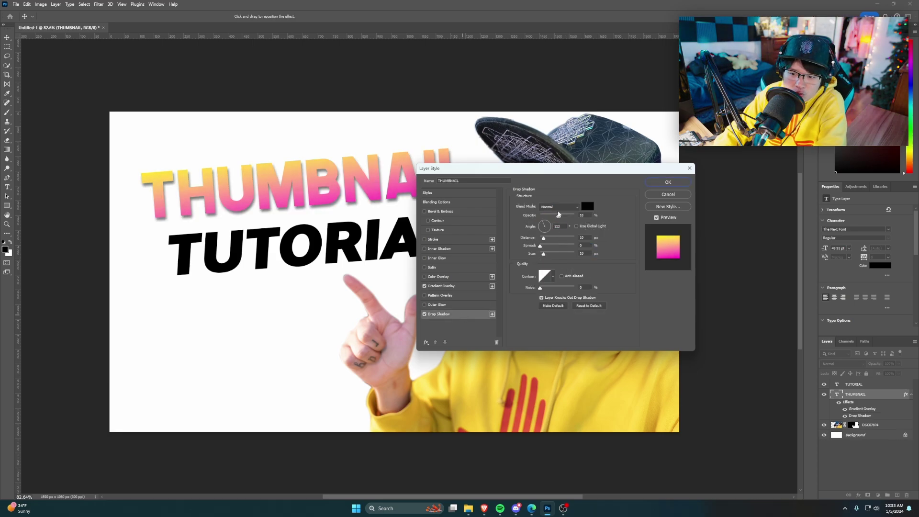
left_click_drag(559, 214, 635, 220)
mouse_move(548, 257)
left_mouse_down()
mouse_move(513, 263)
mouse_move(551, 239)
mouse_move(550, 225)
mouse_move(545, 240)
left_mouse_up()
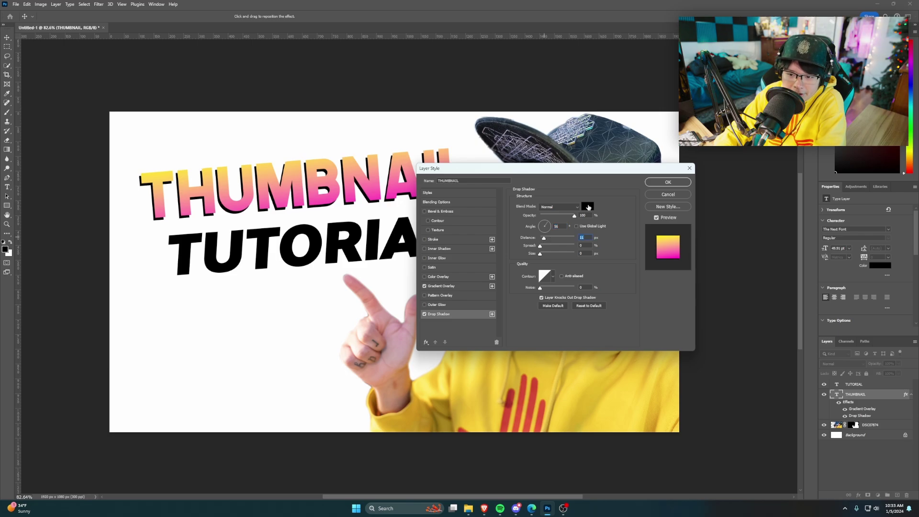
Set the drop shadow's color to dark purple 520053 and apply the layer style.
left_click(588, 207)
left_click(718, 346)
left_click(729, 299)
left_click(352, 198)
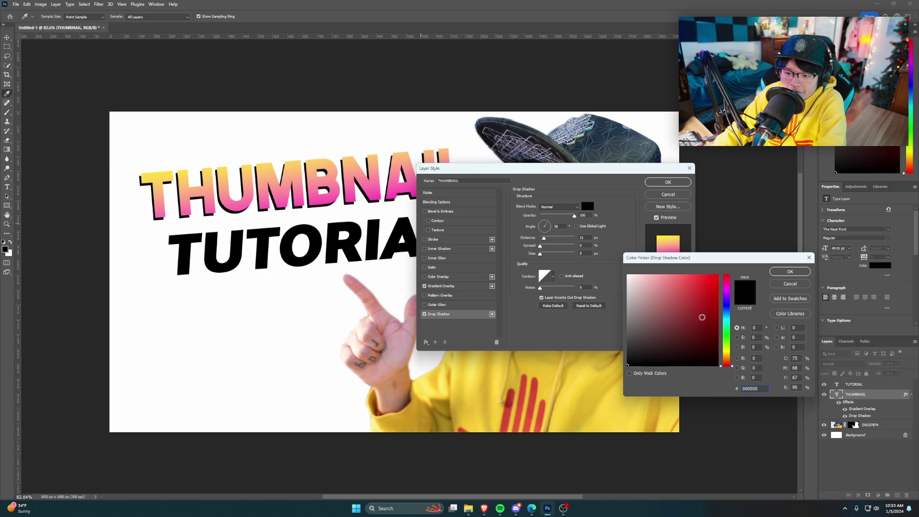
left_click(718, 309)
left_click(718, 336)
left_click(727, 290)
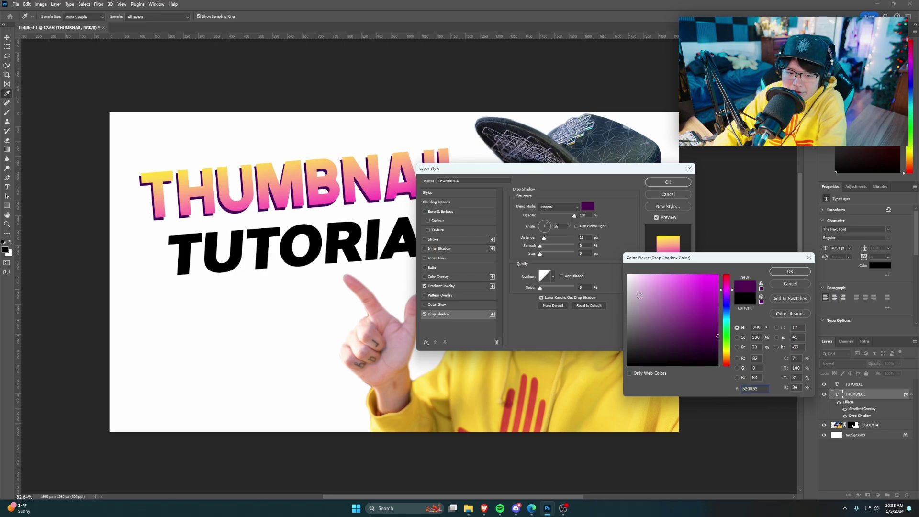
left_click(790, 272)
key("Return")
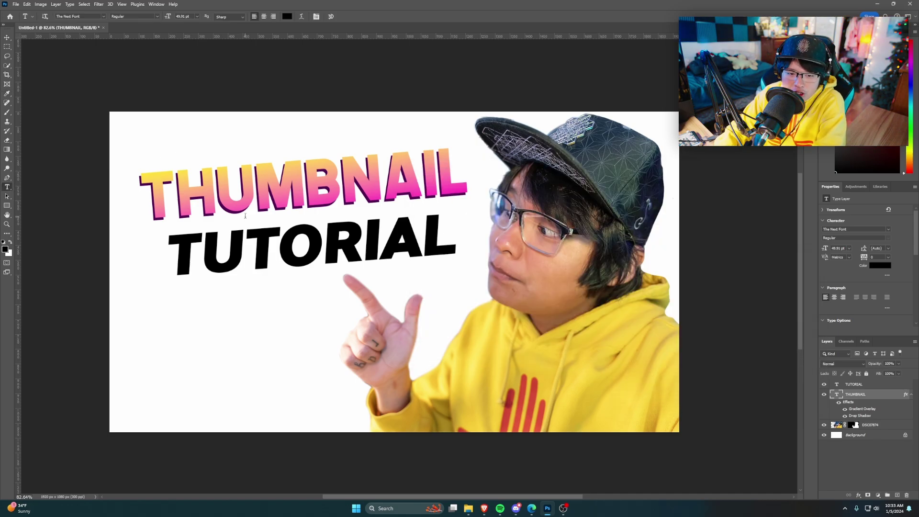
Rasterize the layer style of the THUMBNAIL text layer.
right_click(863, 396)
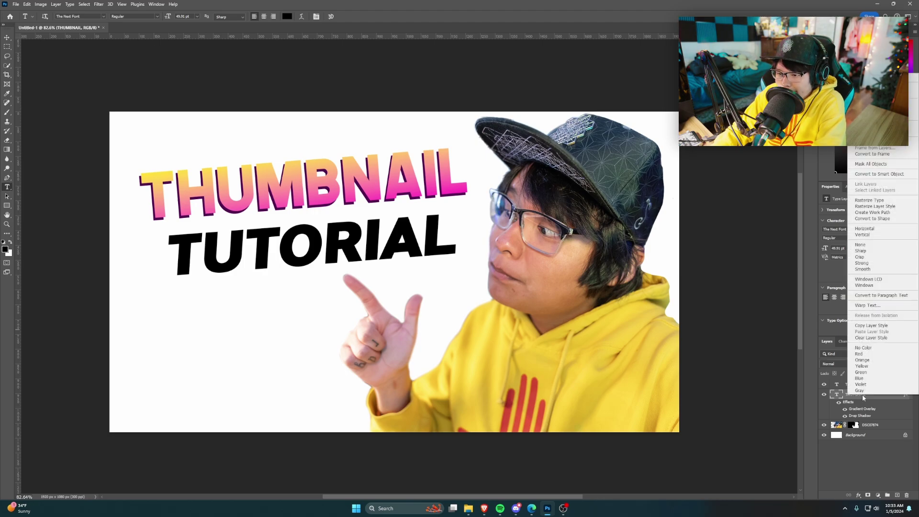
left_click(875, 206)
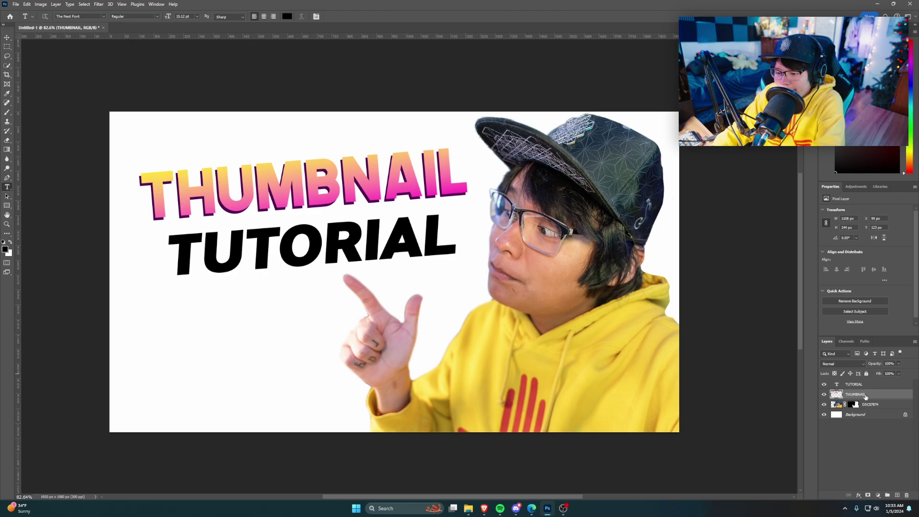
Add an Inner Shadow to the THUMBNAIL layer, with its distance reduced to 0 px and a soft size.
right_click(866, 396)
left_click(879, 107)
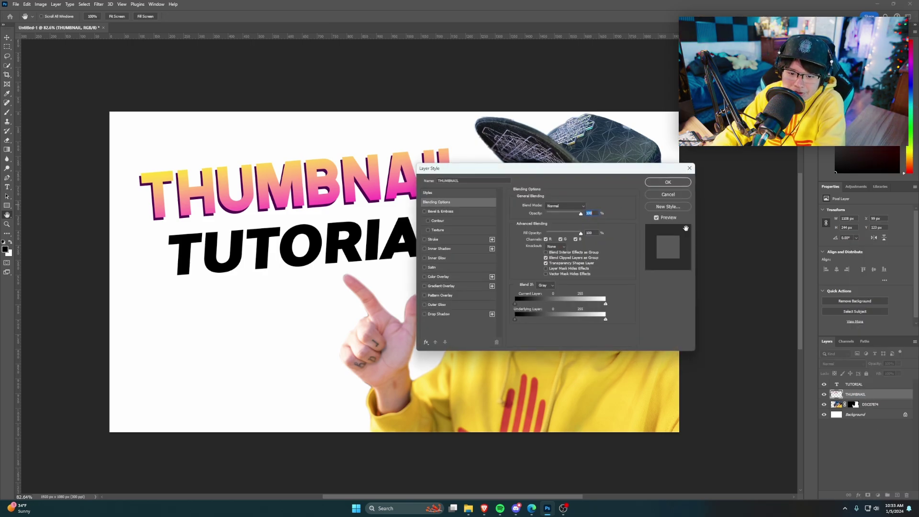
left_click(439, 249)
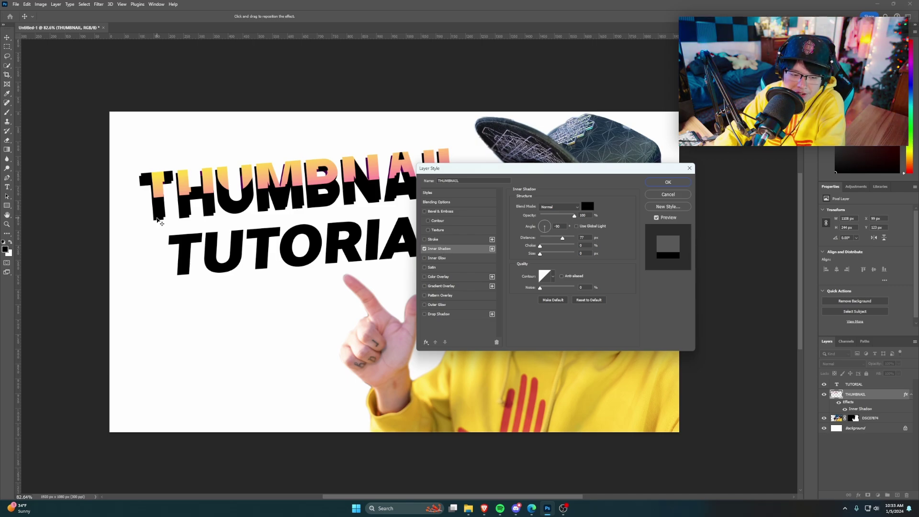
left_click_drag(562, 238, 548, 257)
left_click(540, 253)
Set the inner shadow's color to white ffffff and its blend mode to Linear Dodge (Add).
left_click(589, 206)
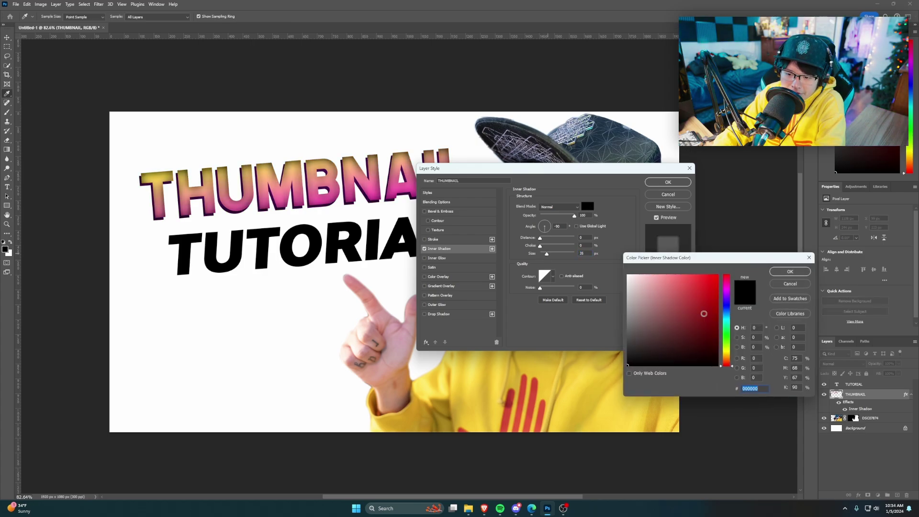
type("ffffff")
left_click(808, 274)
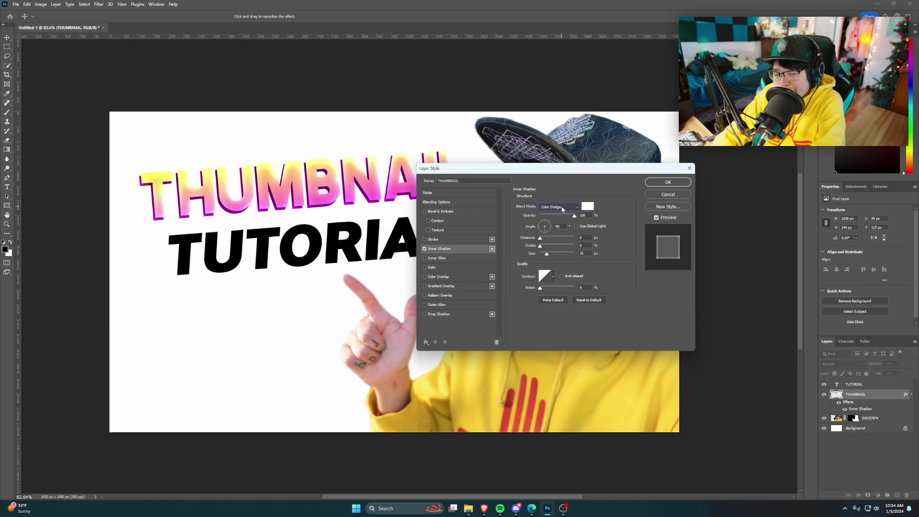
left_click(560, 207)
left_click(567, 287)
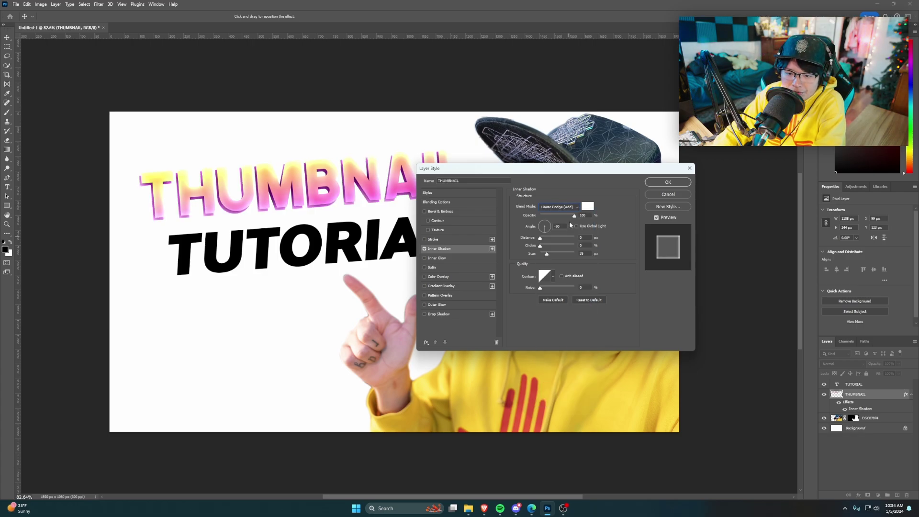
Fine-tune the THUMBNAIL inner shadow to 100% opacity, a -128° angle and about 10 px distance, adjusting its size.
scroll(560, 213, "up", 1)
scroll(560, 212, "down", 2)
left_click_drag(547, 250, 546, 256)
left_click(558, 216)
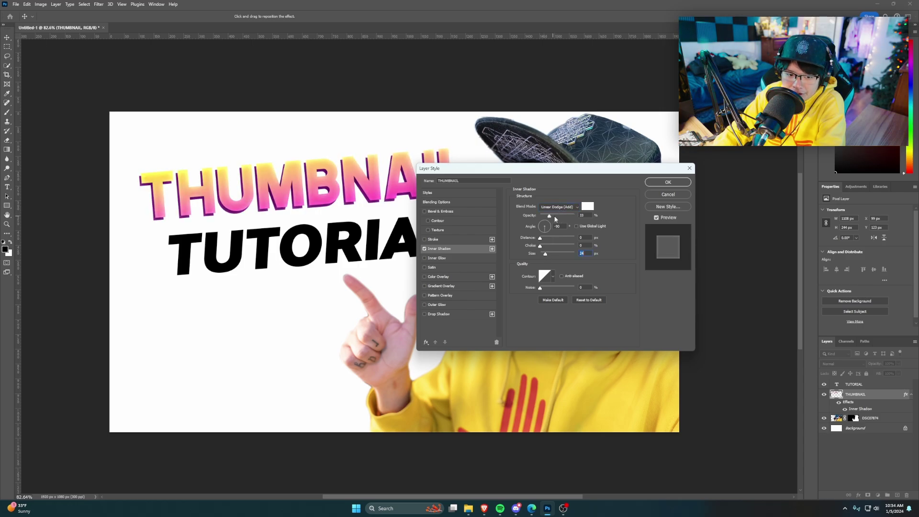
left_click_drag(547, 254, 547, 259)
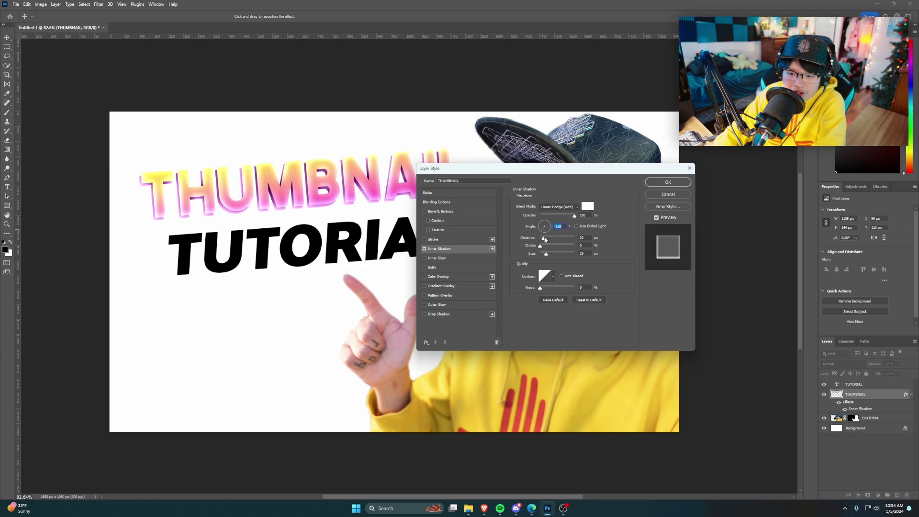
left_click_drag(544, 238, 544, 239)
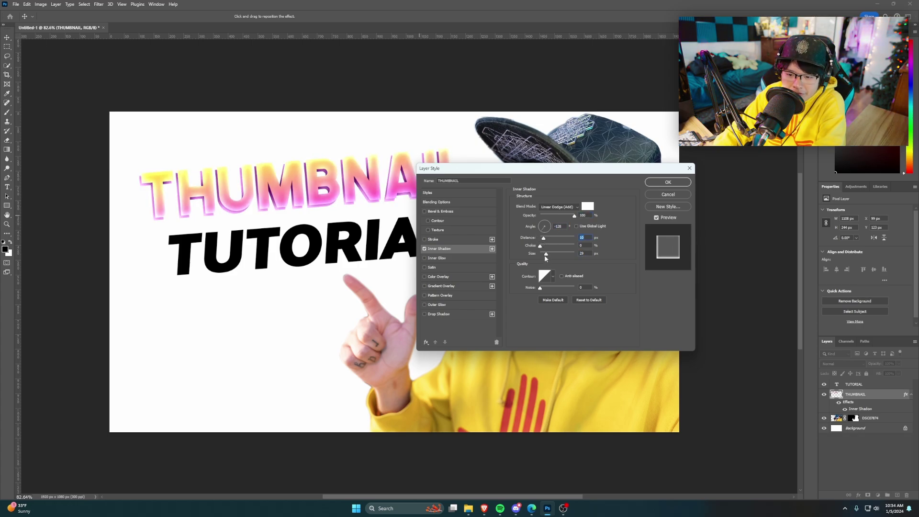
Add a black outside Stroke of 7 px to the THUMBNAIL layer.
left_click(434, 240)
left_click_drag(544, 206, 543, 206)
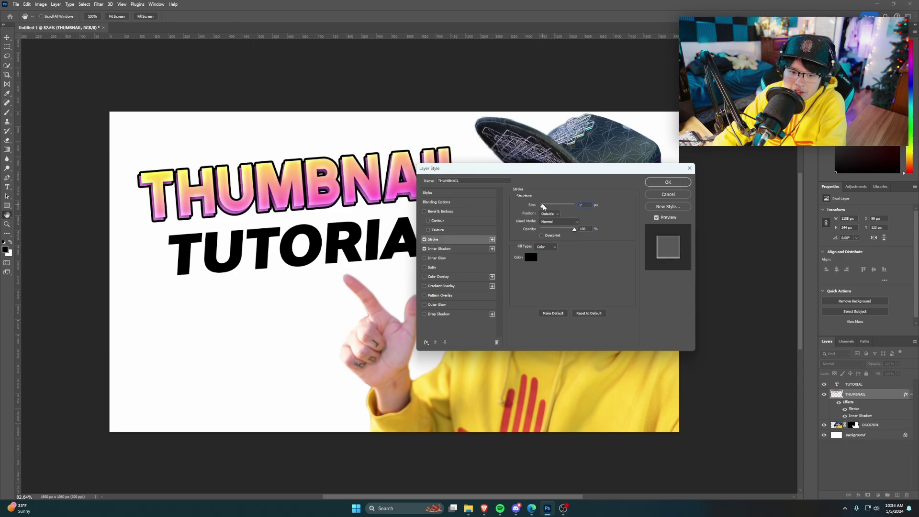
left_click_drag(543, 207, 543, 207)
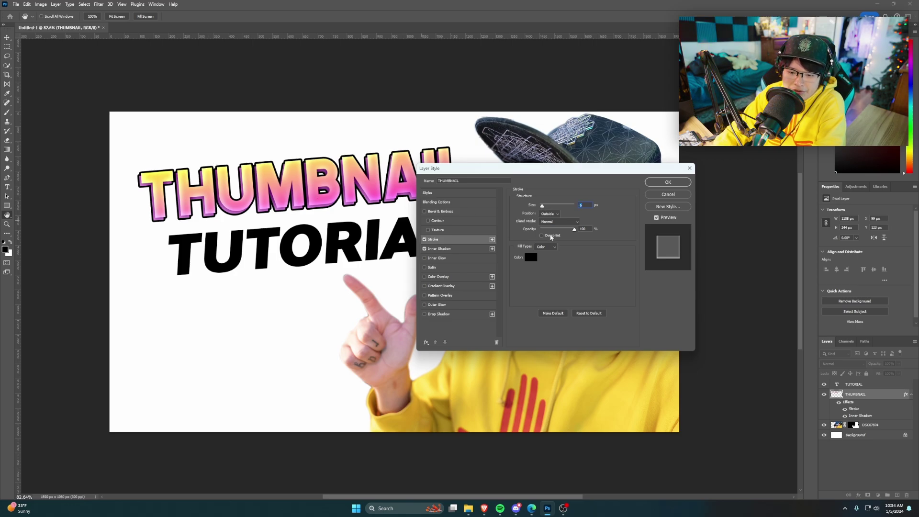
left_click_drag(542, 206, 543, 207)
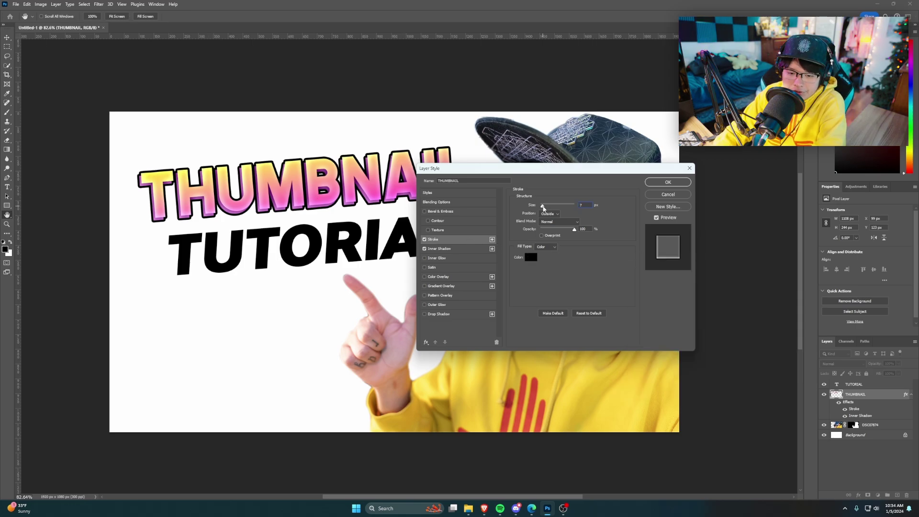
Add a second Stroke to the THUMBNAIL layer, colored white and wider than the black one.
left_click(492, 239)
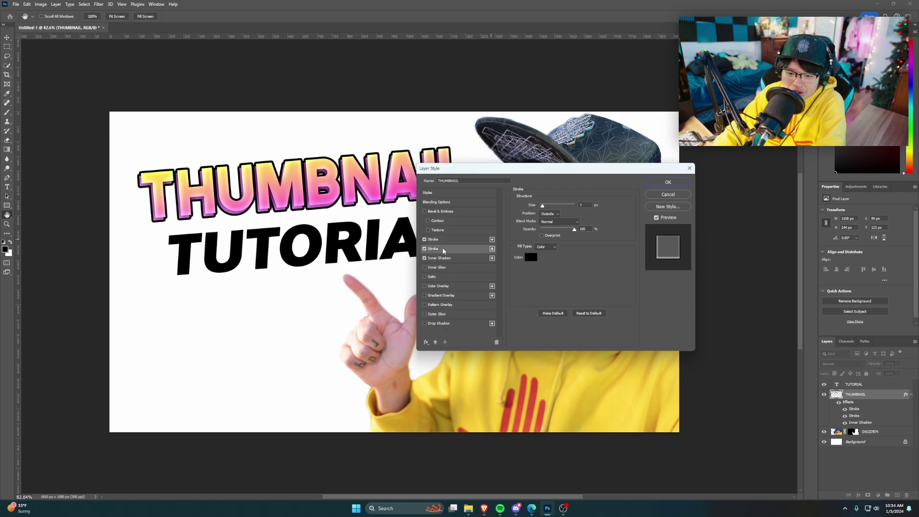
left_click(531, 257)
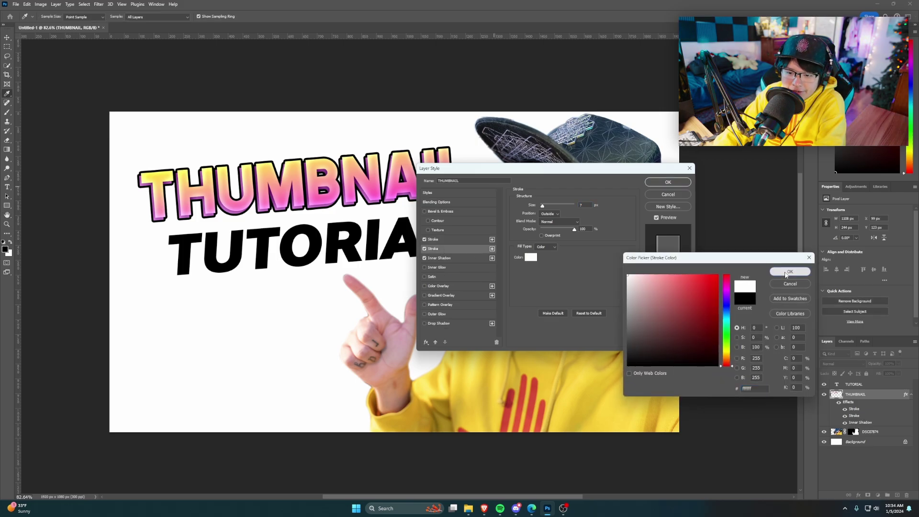
key("Return")
left_click_drag(543, 206, 546, 207)
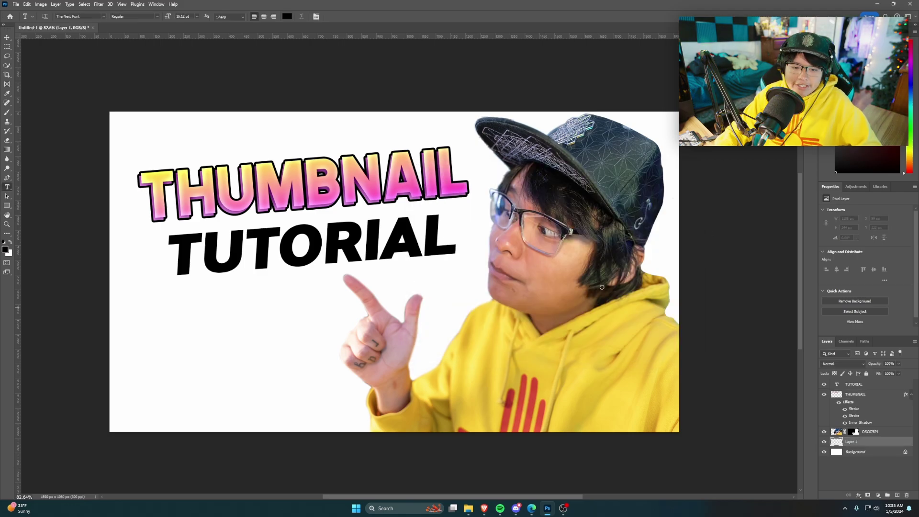
Paint black behind the THUMBNAIL text with a large brush on the new layer to check the white outline.
key("b")
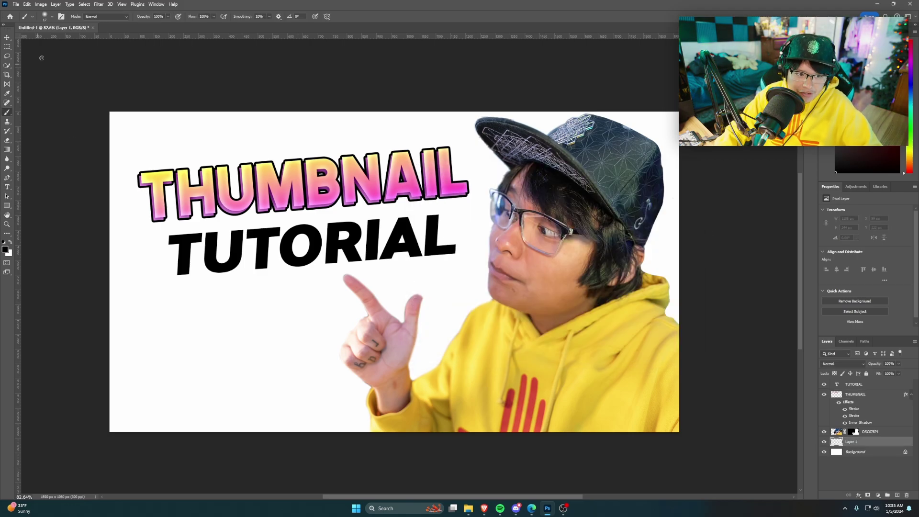
left_click(46, 16)
mouse_move(472, 185)
left_mouse_down()
mouse_move(533, 102)
mouse_move(493, 205)
left_mouse_up()
Readjust the width of the white outer stroke in the THUMBNAIL layer's style.
double_click(855, 416)
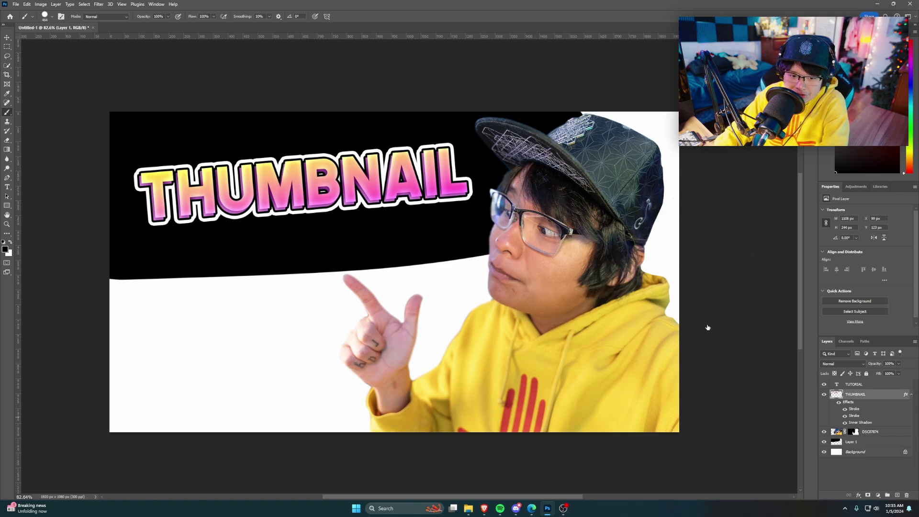
left_click_drag(544, 207, 545, 206)
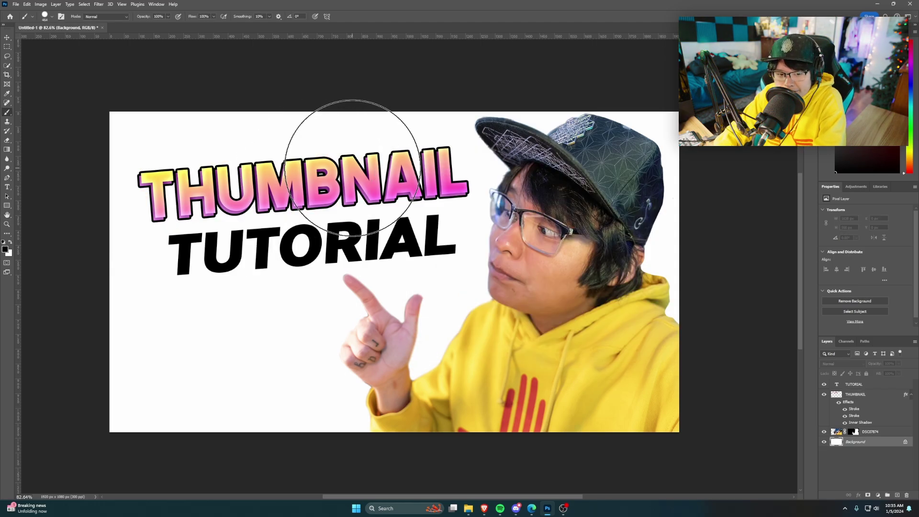
Add a Gradient Overlay to the TUTORIAL text using a blue-to-cyan preset gradient.
left_click(853, 385)
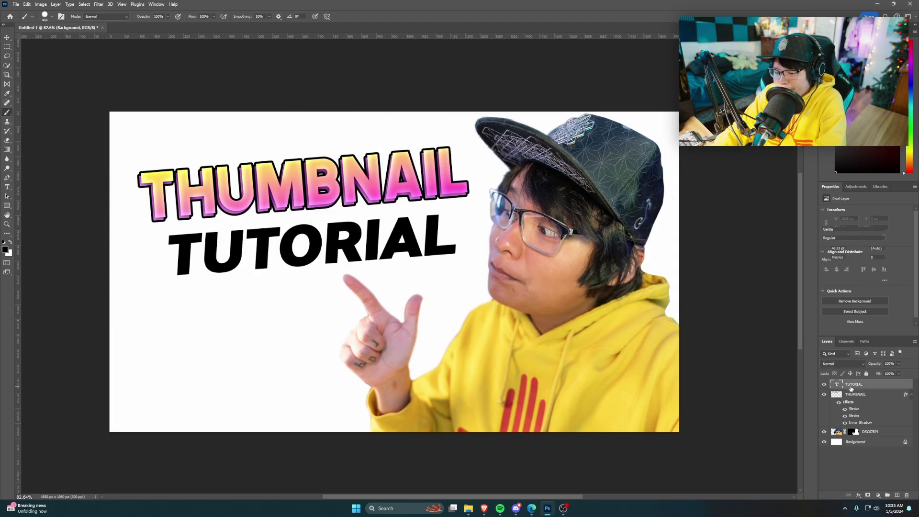
right_click(853, 386)
left_click(881, 68)
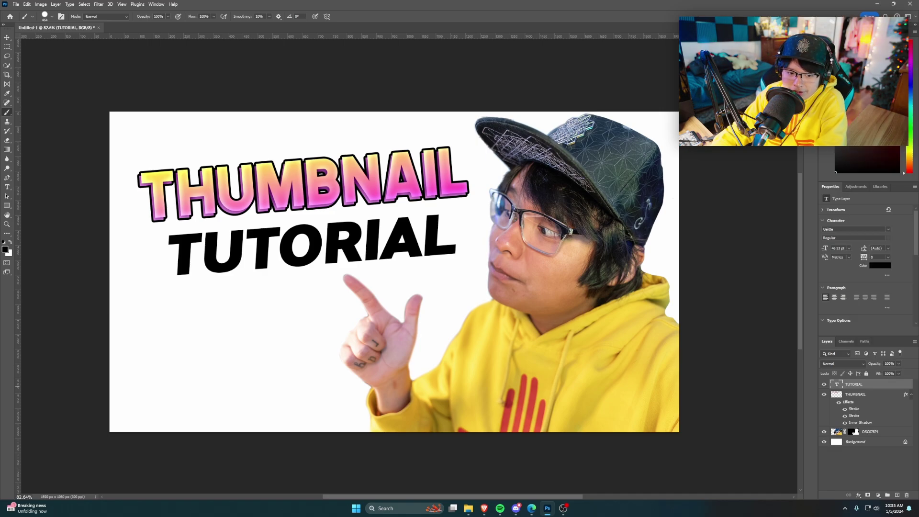
left_click(440, 296)
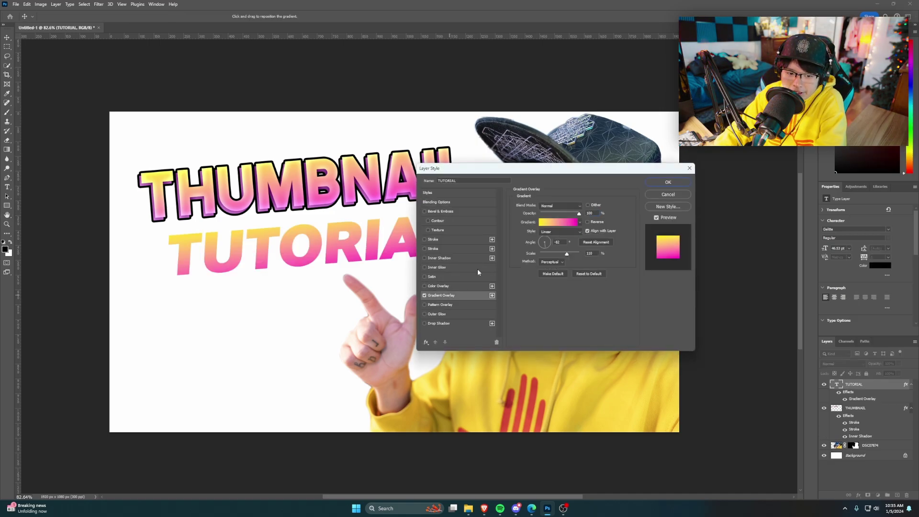
left_click(566, 228)
scroll(587, 168, "down", 3)
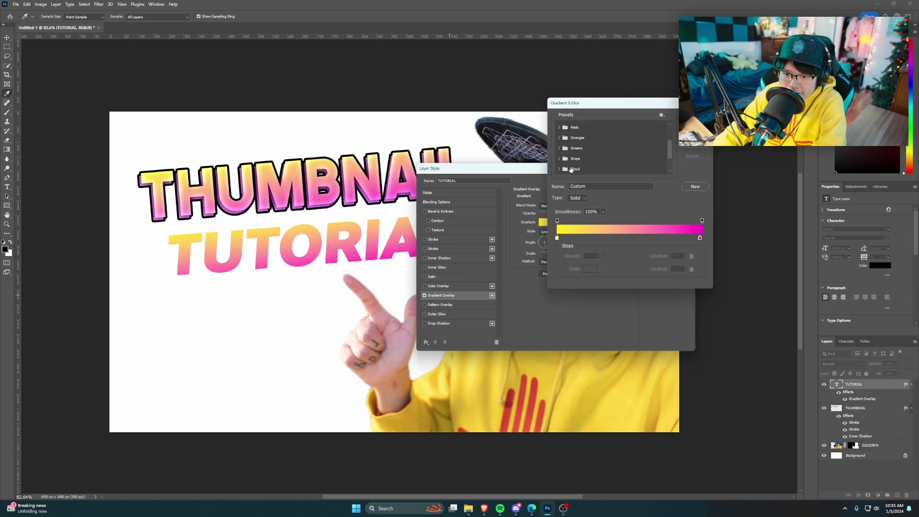
scroll(579, 157, "down", 1)
scroll(565, 162, "up", 4)
left_click(559, 126)
left_click(649, 147)
left_click(694, 119)
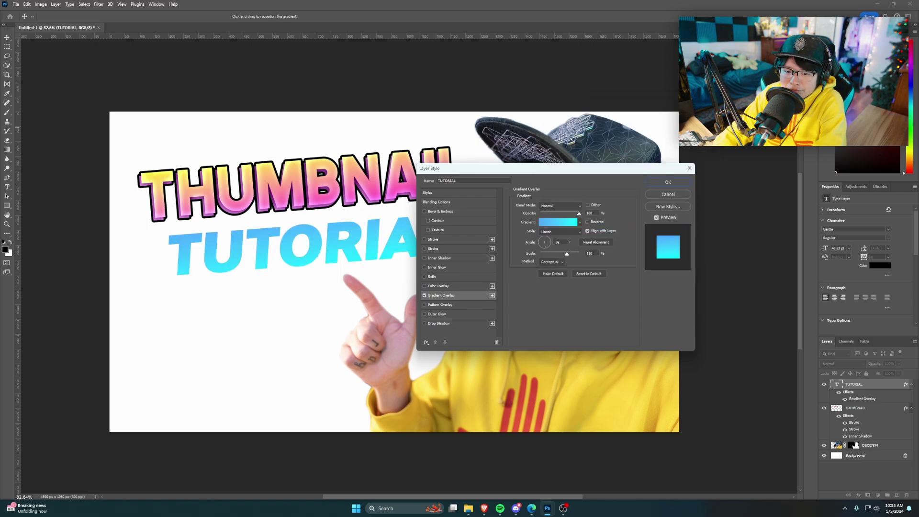
Reduce the TUTORIAL gradient's scale and reverse it so cyan runs down to blue.
left_click_drag(576, 168, 649, 155)
left_click_drag(640, 240, 628, 240)
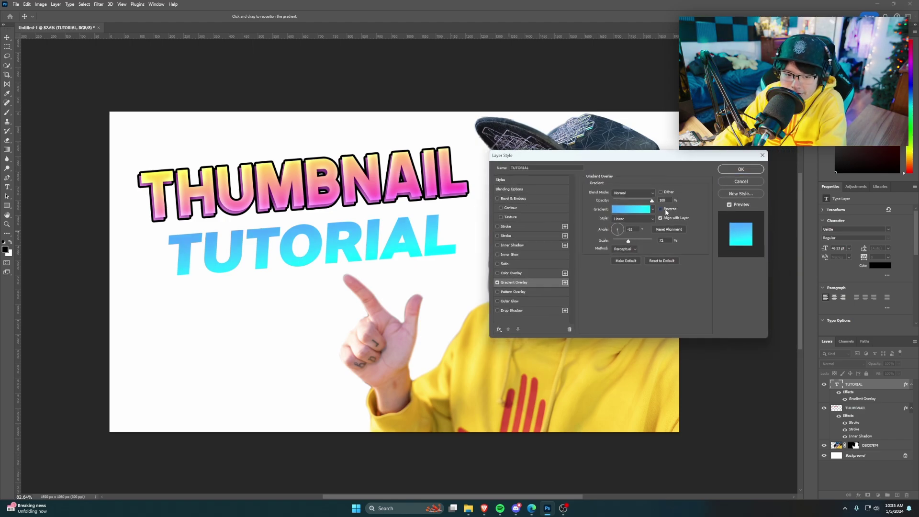
left_click(666, 211)
Add a Drop Shadow in dark navy 000a53 to the TUTORIAL text and apply the layer style.
left_click(524, 310)
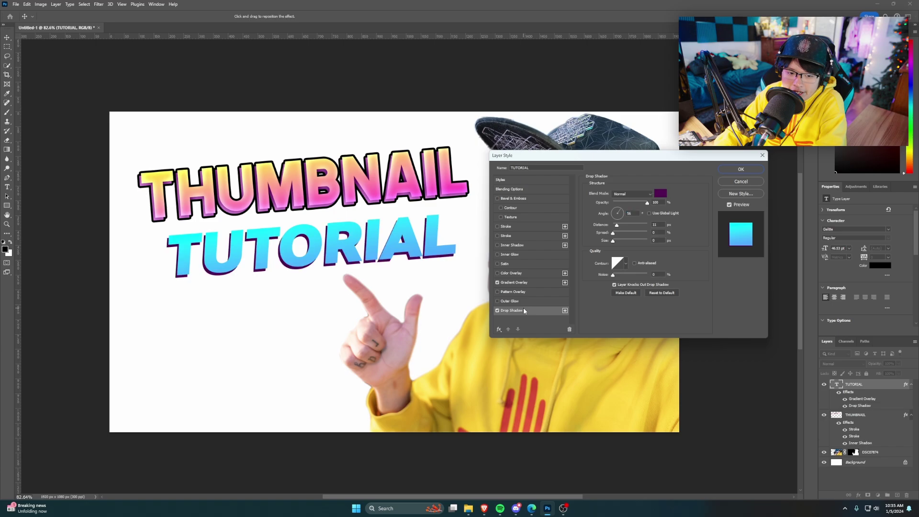
left_click(660, 194)
left_click(727, 308)
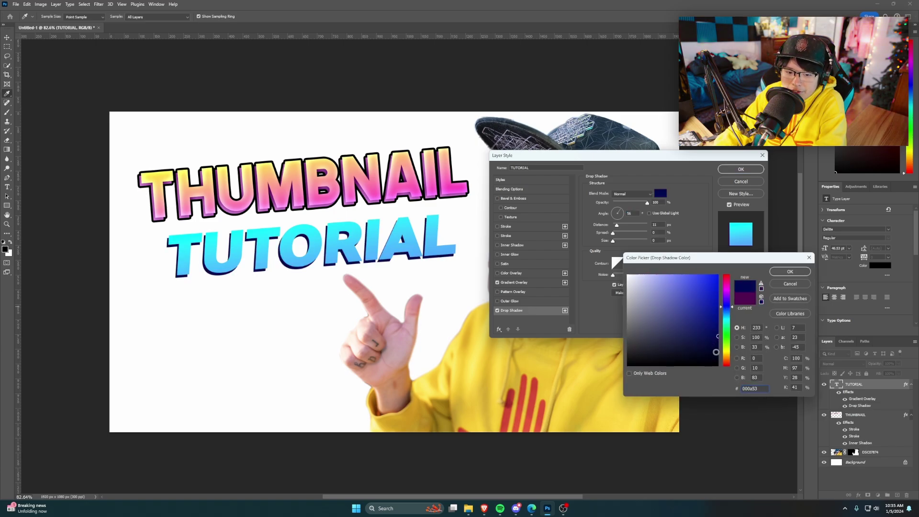
left_click(790, 275)
left_click(741, 169)
Rasterize the layer style of the TUTORIAL text layer.
key("b")
right_click(852, 384)
left_click(875, 197)
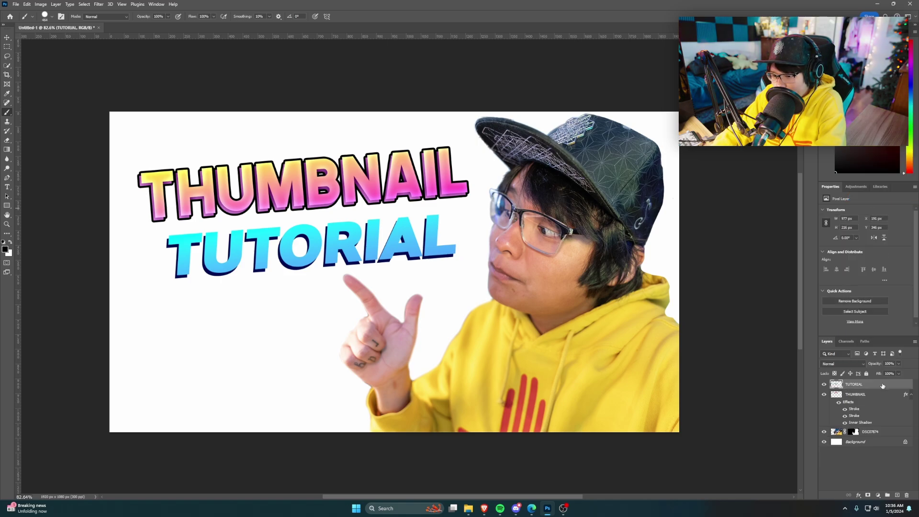
Add a white Color Dodge Inner Shadow to the TUTORIAL layer with 0 px distance and about 67% opacity.
right_click(855, 384)
left_click(881, 95)
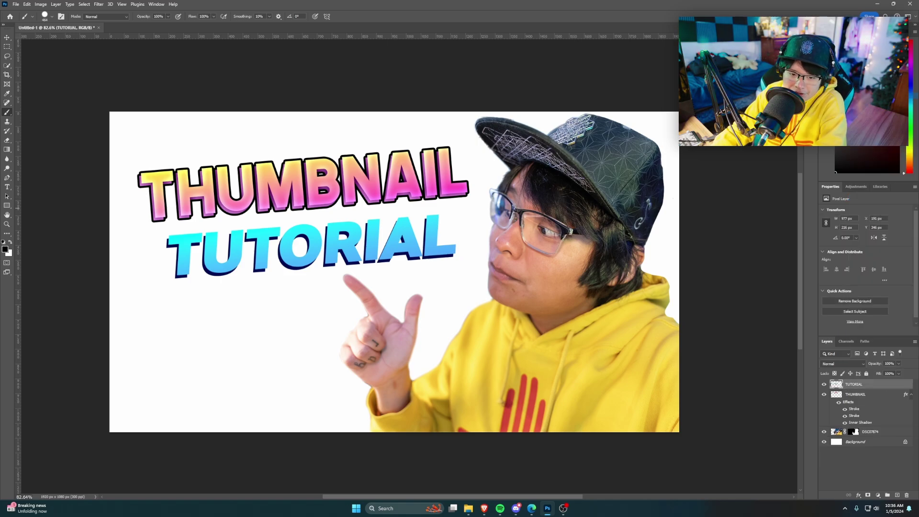
left_click(514, 245)
left_click_drag(634, 203, 655, 201)
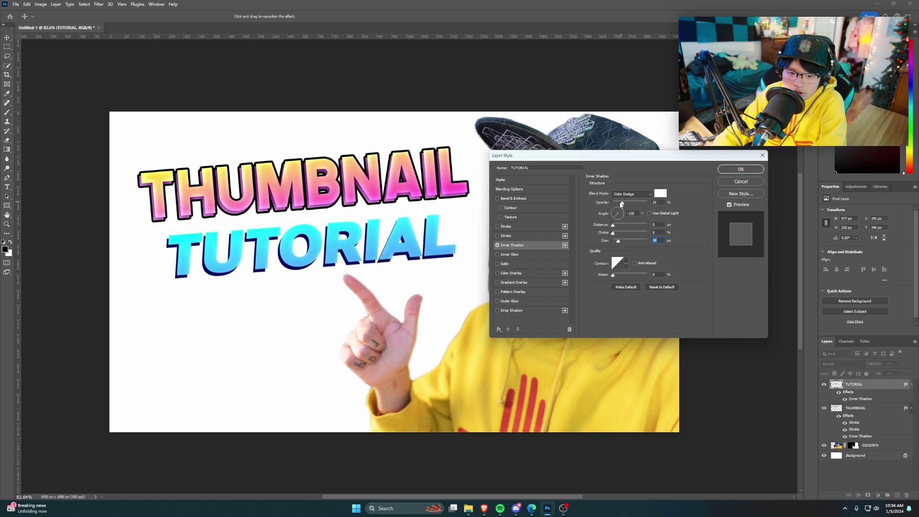
left_click_drag(621, 204, 633, 204)
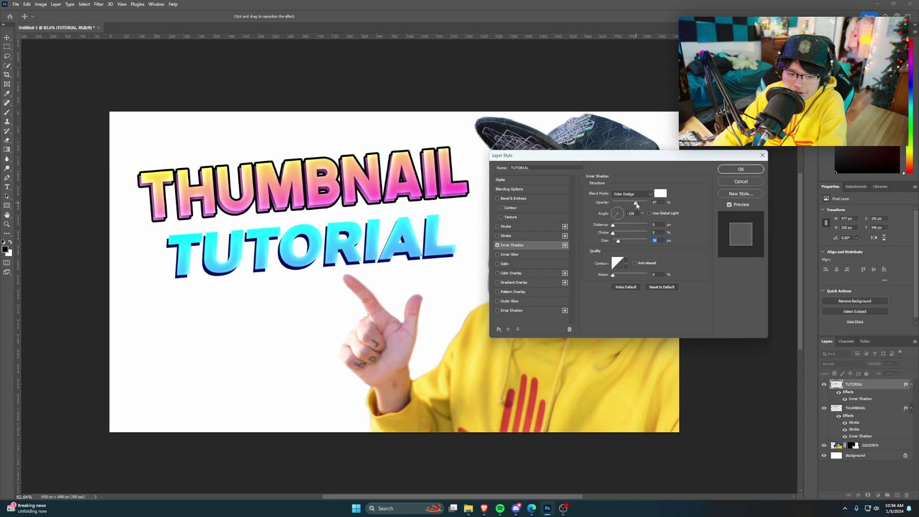
Enable the black and white outside Strokes on the TUTORIAL layer and apply the layer style.
left_click(513, 227)
left_click(515, 236)
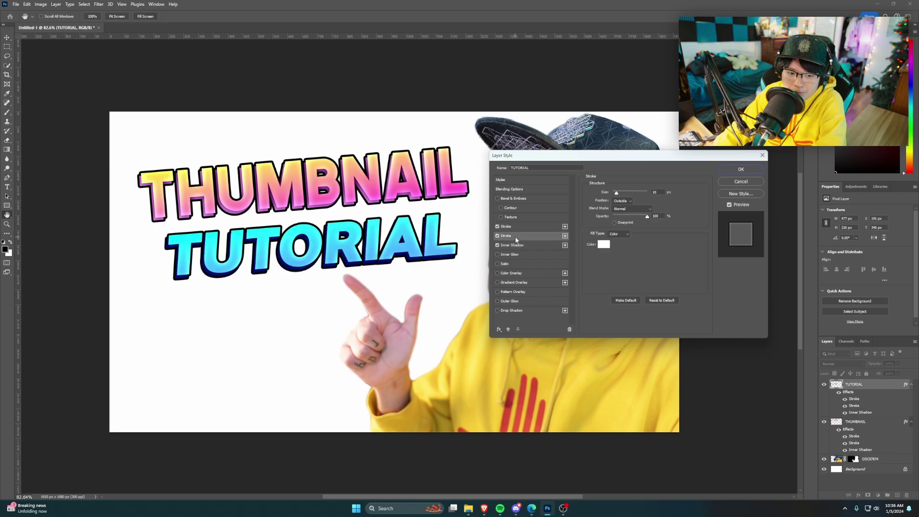
left_click(741, 170)
key("b")
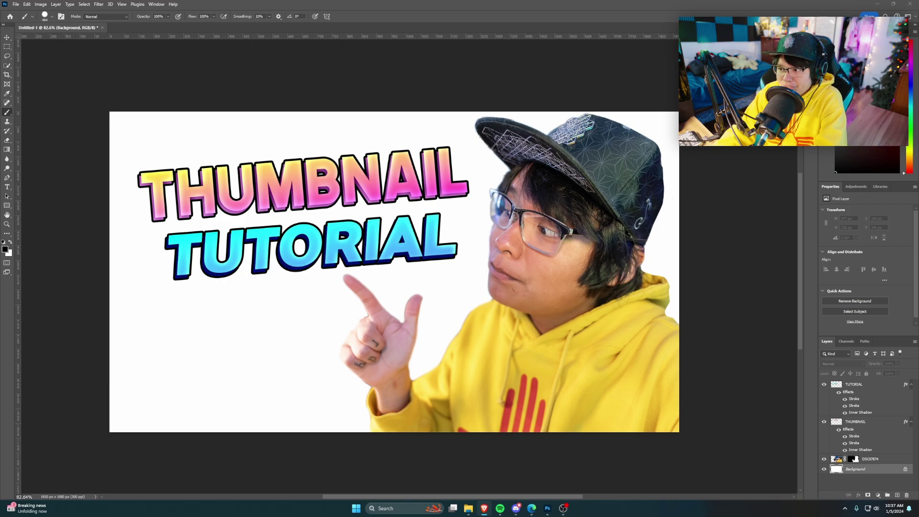
Switch to the Brave browser, copy the sunset landscape image and return to Photoshop.
left_click_drag(918, 223, 405, 1)
right_click(479, 216)
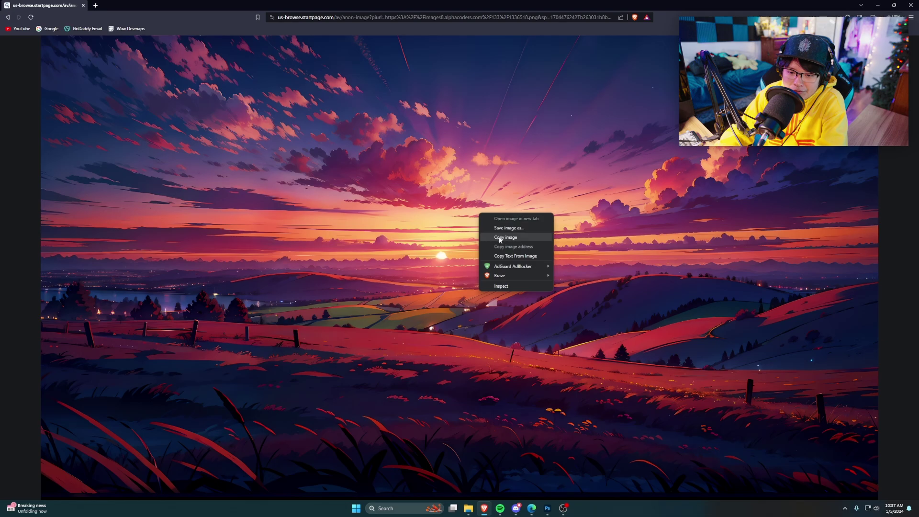
left_click(500, 238)
left_click(878, 4)
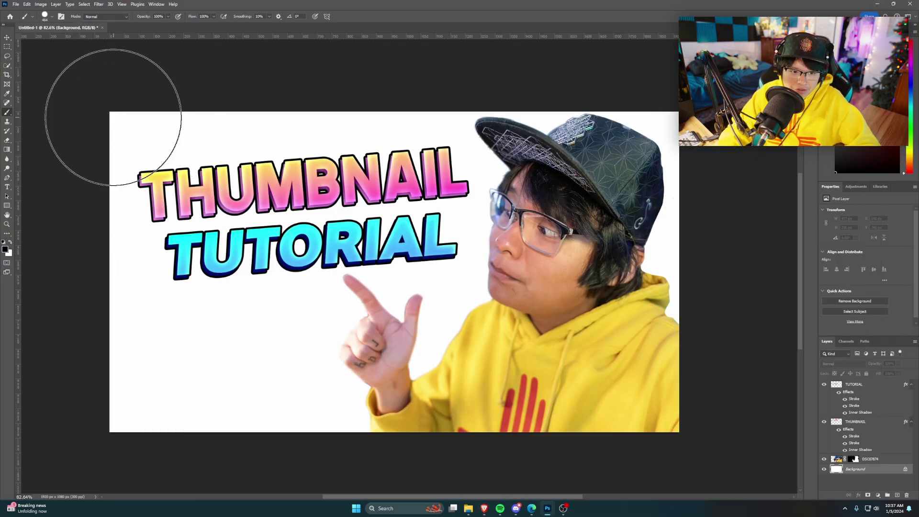
Paste the sunset landscape behind the portrait, then scale and position it to fill the canvas with the sun near the fingertip.
key("ctrl+v")
key("ctrl+t")
scroll(505, 277, "down", 3)
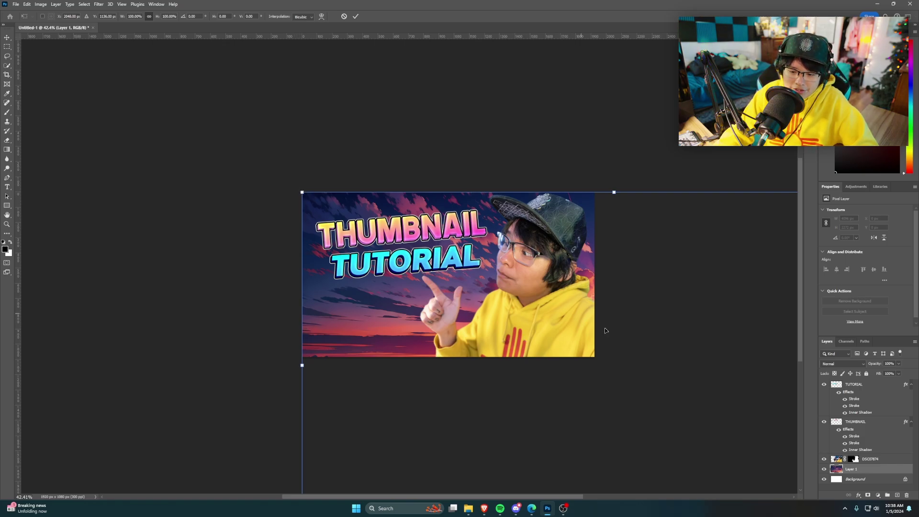
left_click_drag(304, 192, 525, 315)
left_click_drag(600, 321, 322, 161)
left_click_drag(513, 212, 507, 241)
left_click_drag(642, 183, 600, 206)
key("Return")
key("b")
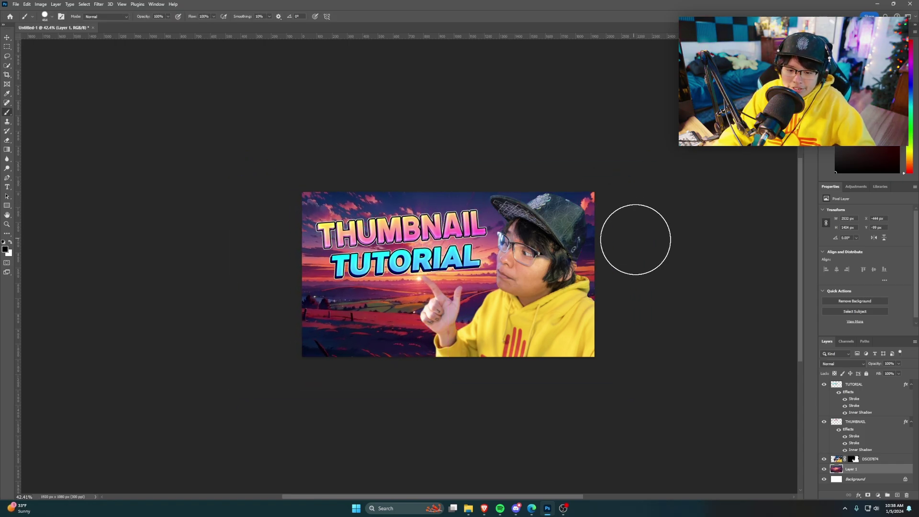
Brighten the sunset landscape layer slightly with Curves, raising input 63 to output 74, and apply the adjustment.
scroll(632, 249, "up", 5)
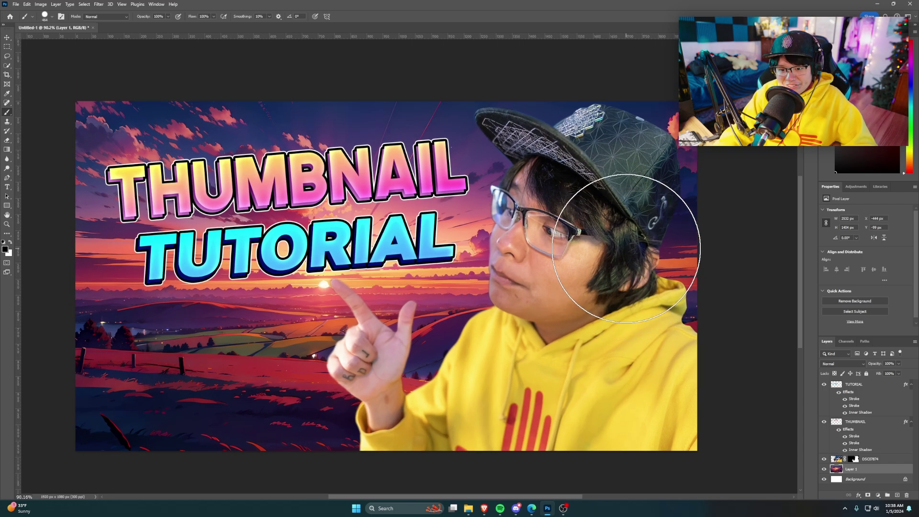
scroll(617, 246, "down", 1)
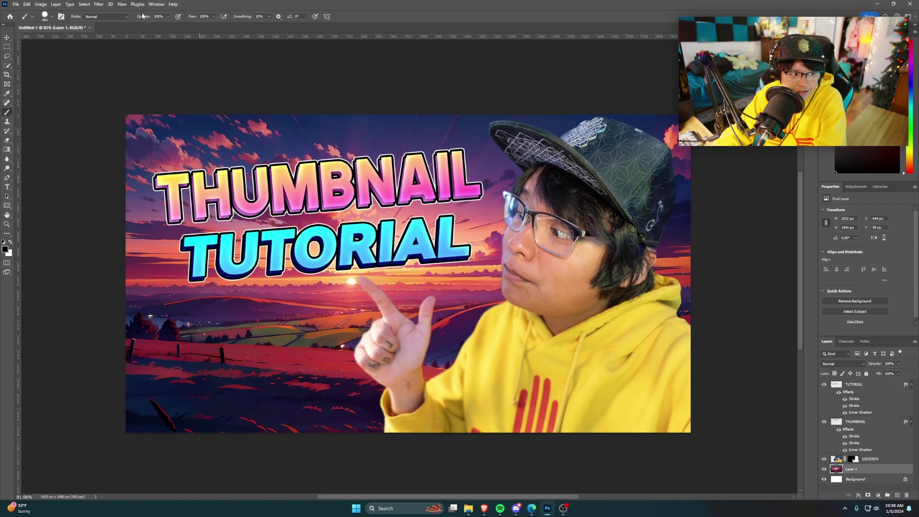
left_click(40, 4)
mouse_move(57, 26)
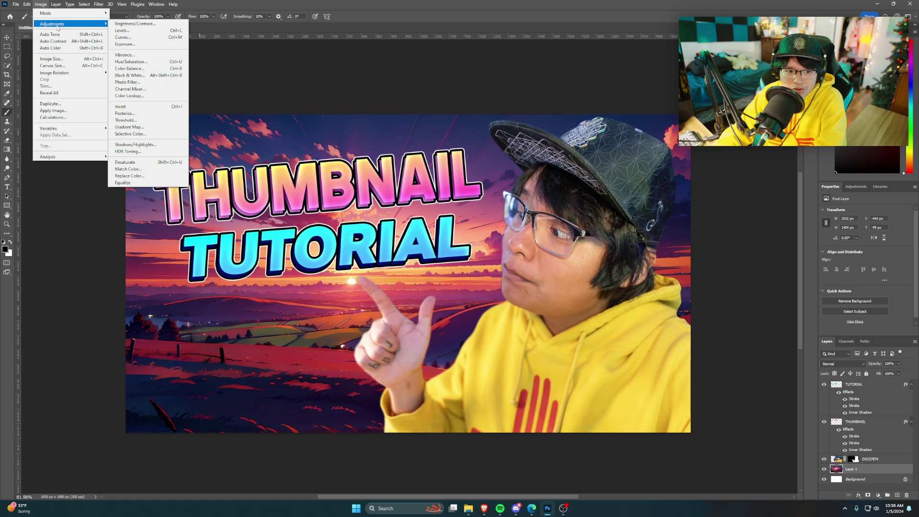
left_click(123, 37)
mouse_move(676, 225)
left_mouse_down()
mouse_move(673, 213)
mouse_move(675, 221)
left_mouse_up()
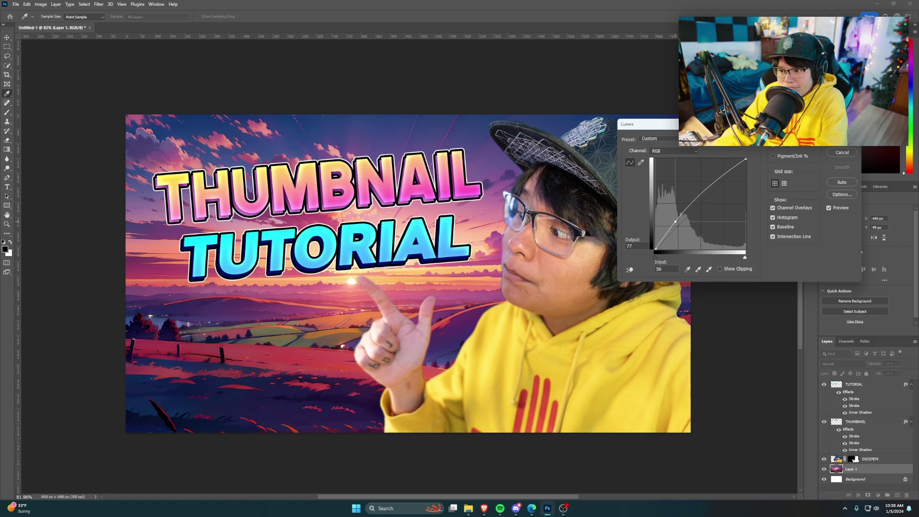
left_click_drag(646, 124, 569, 145)
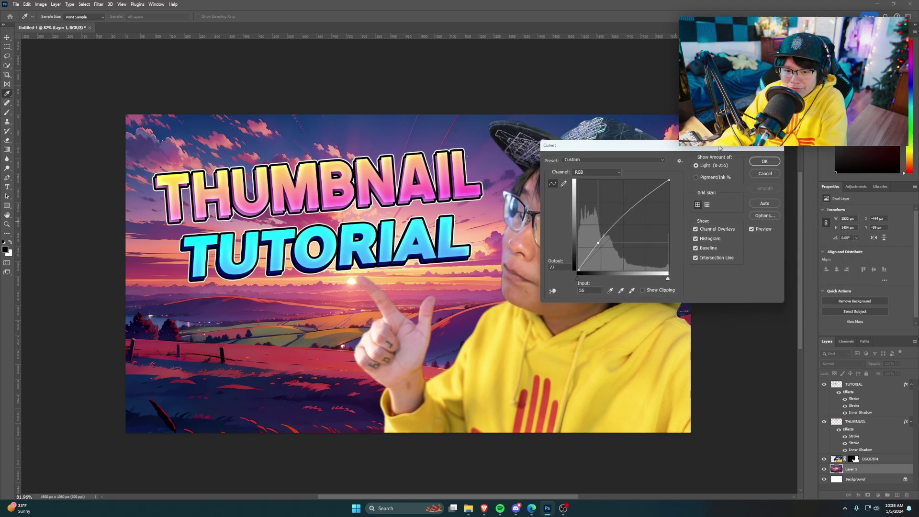
left_click_drag(599, 243, 601, 246)
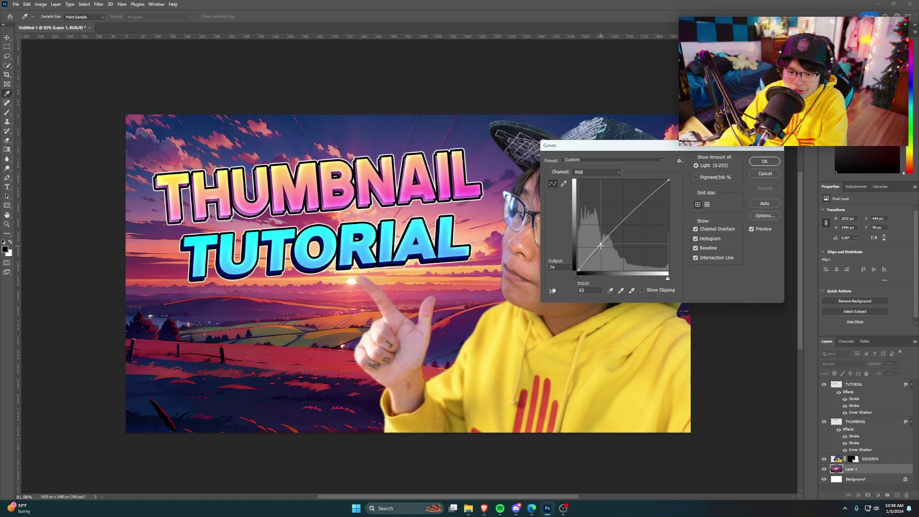
left_click(765, 161)
key("b")
scroll(646, 154, "up", 1)
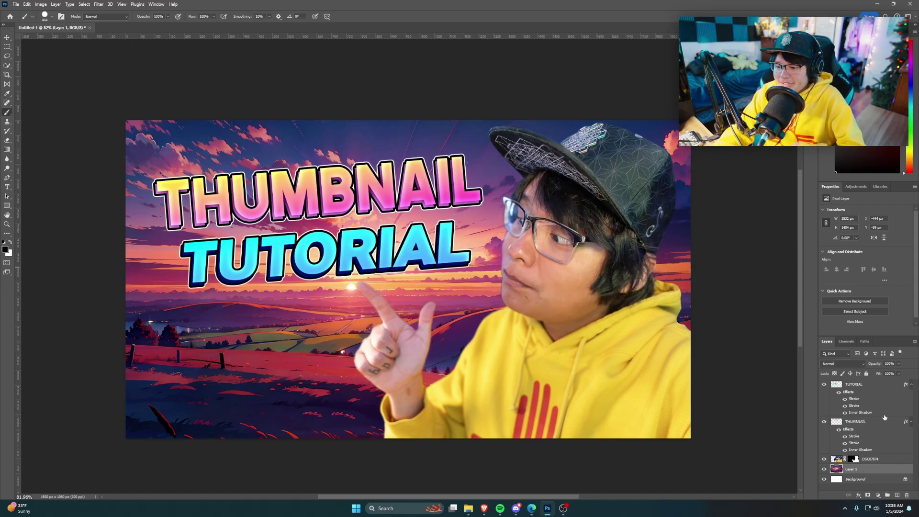
Add a Drop Shadow to the THUMBNAIL layer with 100% opacity, 0 px distance and about 72 px size.
double_click(851, 430)
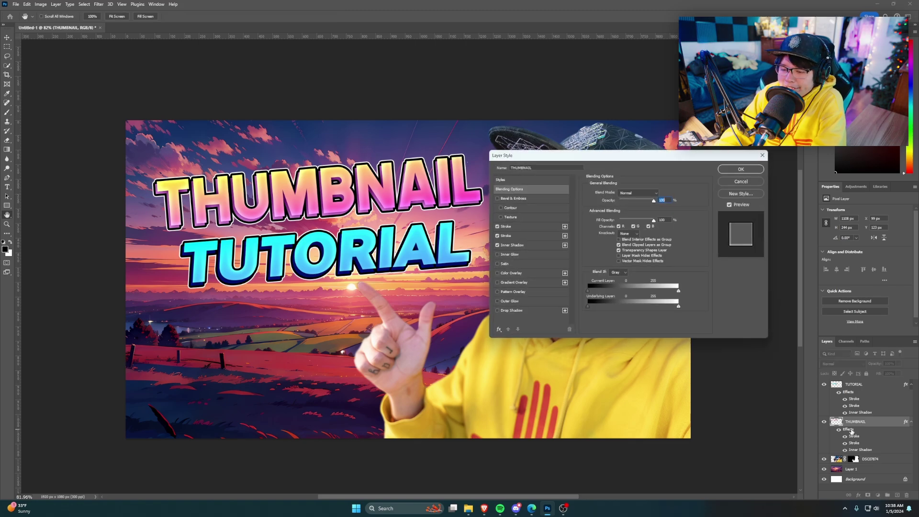
left_click_drag(607, 167, 553, 164)
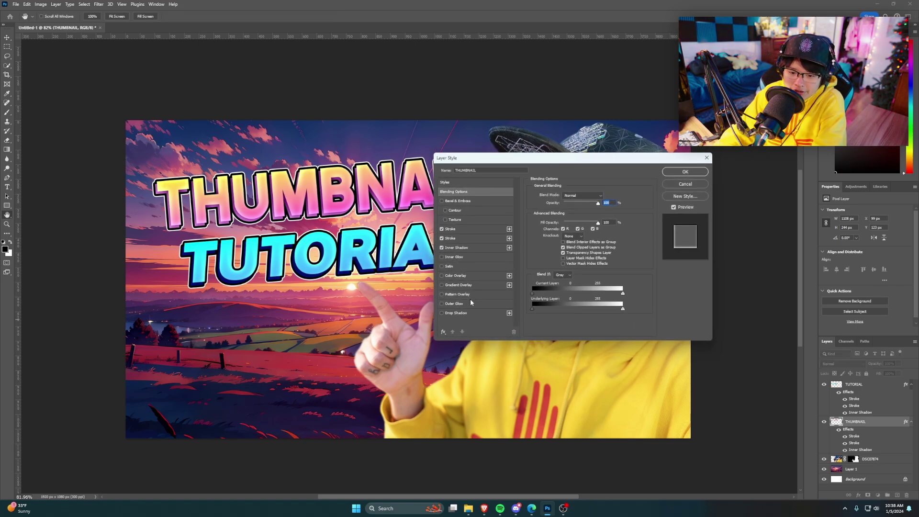
left_click(464, 314)
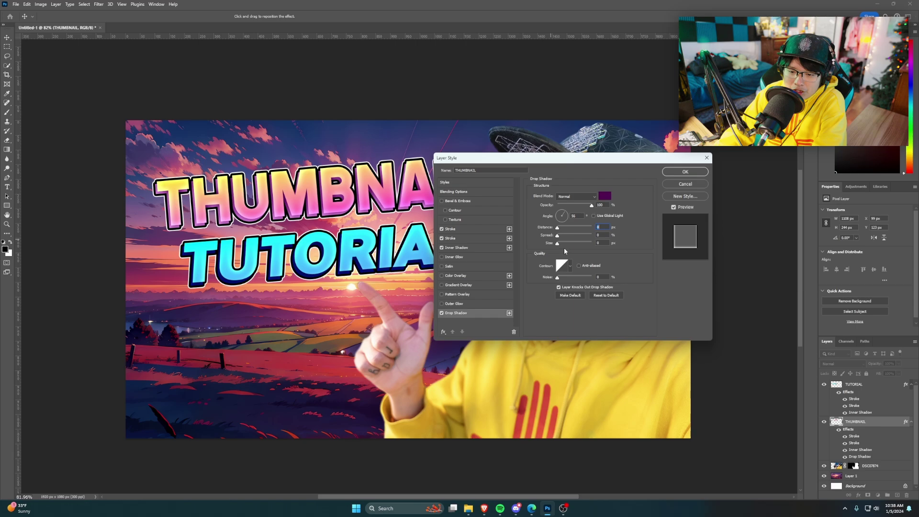
left_click_drag(563, 243, 570, 242)
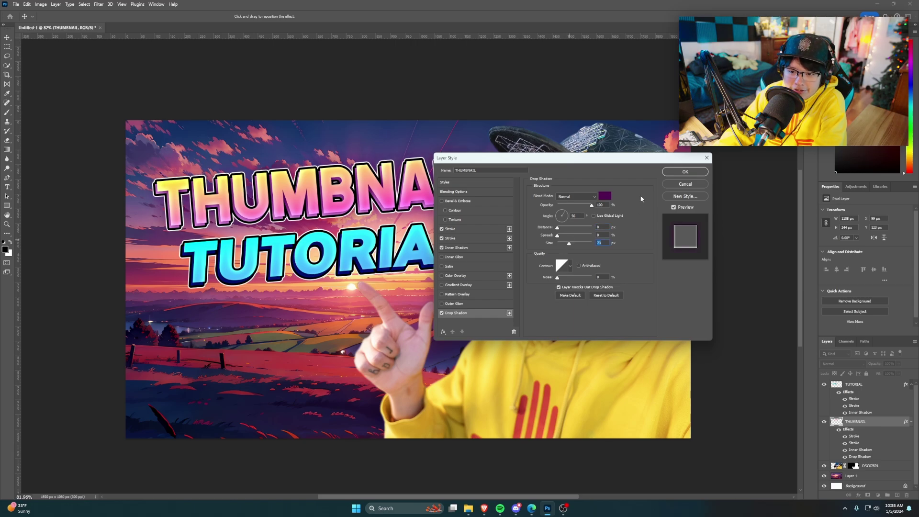
Set the THUMBNAIL layer's Drop Shadow color to dark purple #450046, adjust its spread and apply the layer style.
left_click(608, 194)
left_click_drag(667, 305, 752, 240)
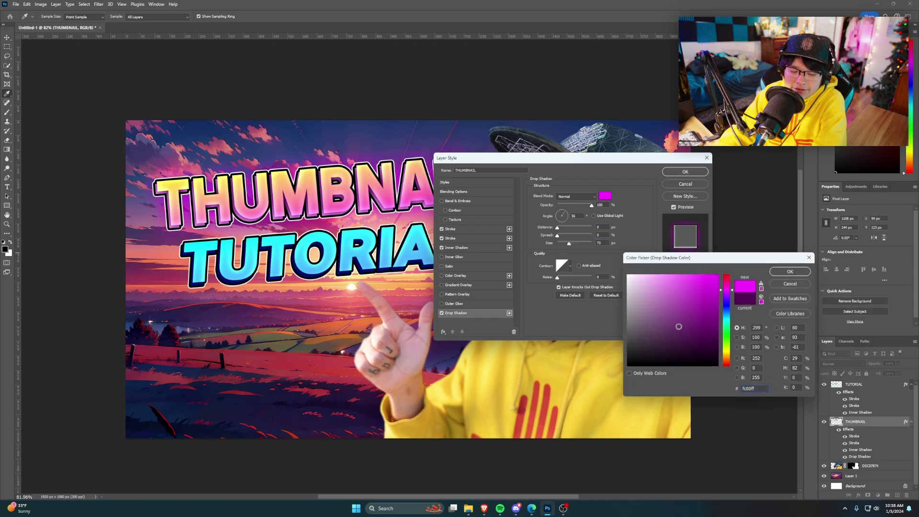
left_click_drag(679, 327, 555, 409)
mouse_move(631, 335)
left_mouse_down()
mouse_move(666, 324)
mouse_move(740, 327)
mouse_move(731, 341)
left_mouse_up()
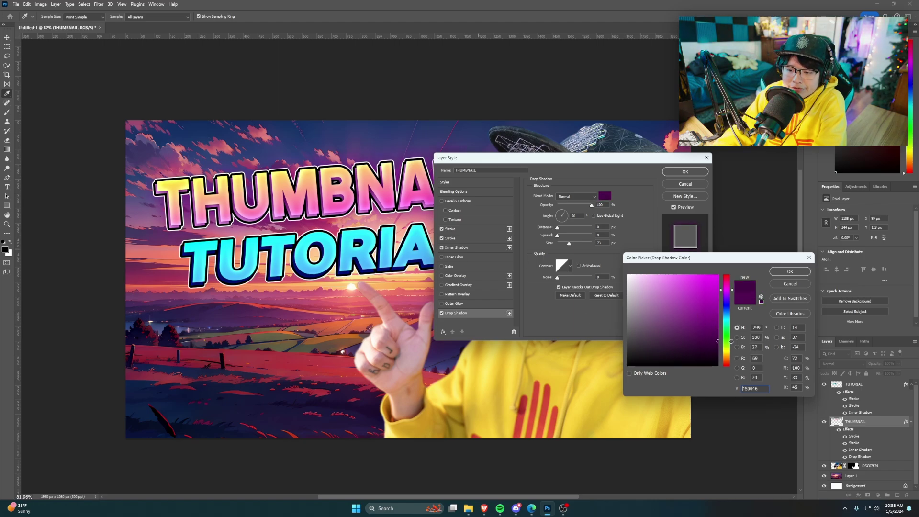
left_click(790, 271)
mouse_move(558, 235)
left_mouse_down()
mouse_move(618, 236)
mouse_move(561, 245)
left_mouse_up()
left_click(684, 172)
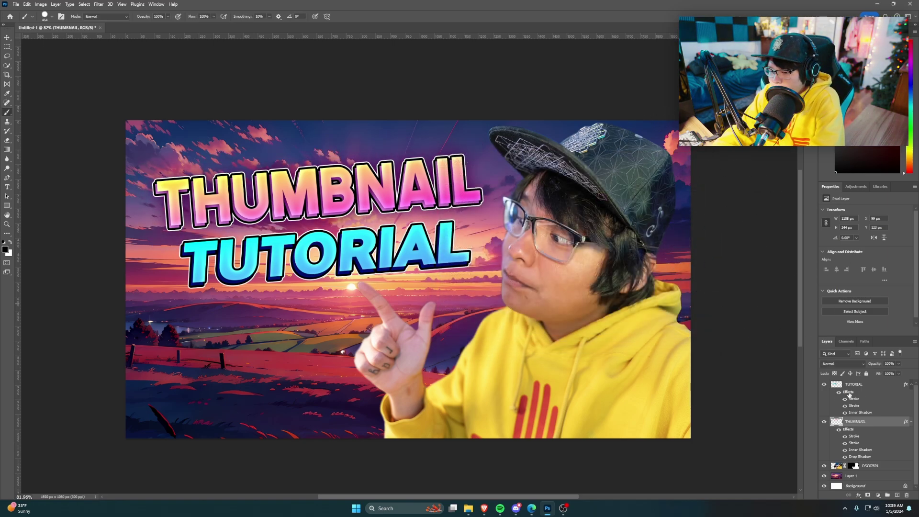
Add a Drop Shadow with 0 px distance to the TUTORIAL layer, with Outer Glow off, and apply the style.
double_click(849, 393)
left_click(447, 305)
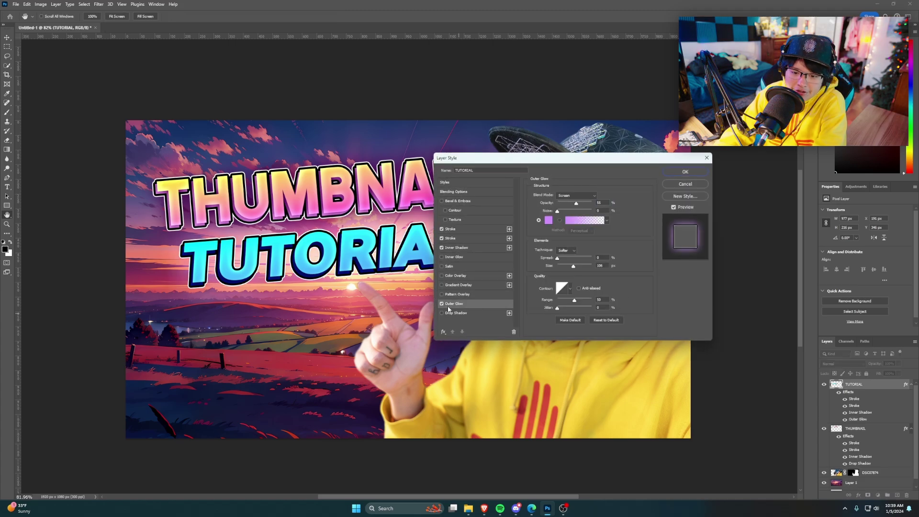
left_click(458, 313)
left_click(442, 304)
left_click_drag(562, 228, 557, 228)
mouse_move(557, 243)
left_mouse_down()
mouse_move(572, 244)
mouse_move(561, 235)
left_mouse_up()
left_click(698, 170)
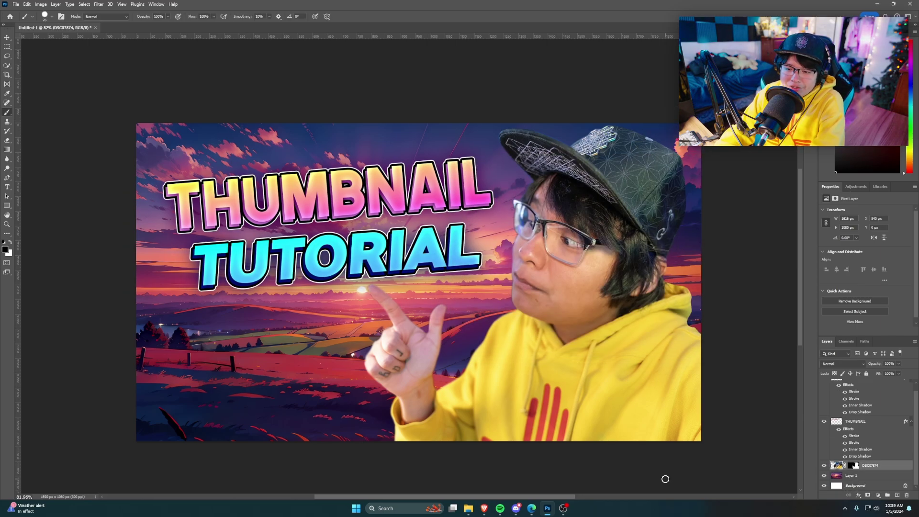
Add a Color Dodge Inner Shadow to the portrait layer with 100% opacity and about 128 px size.
right_click(883, 468)
left_click(865, 180)
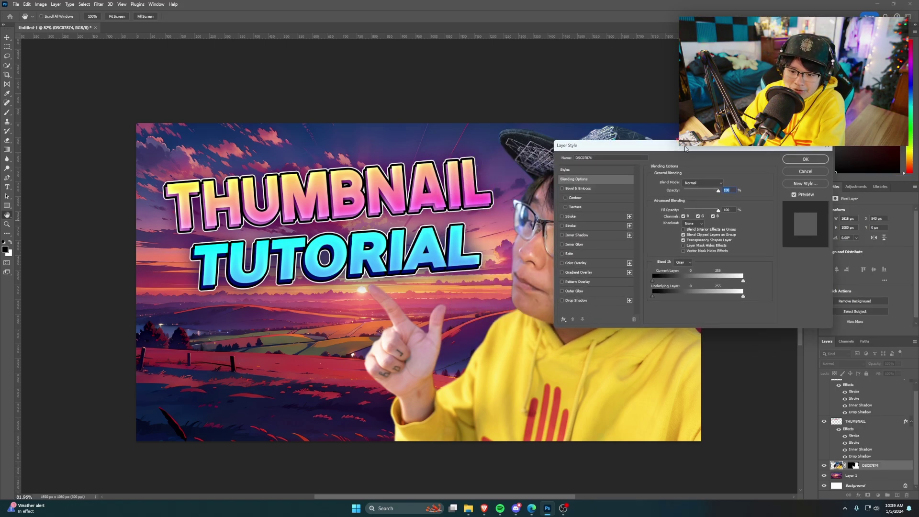
left_click(599, 237)
left_click_drag(706, 148, 750, 149)
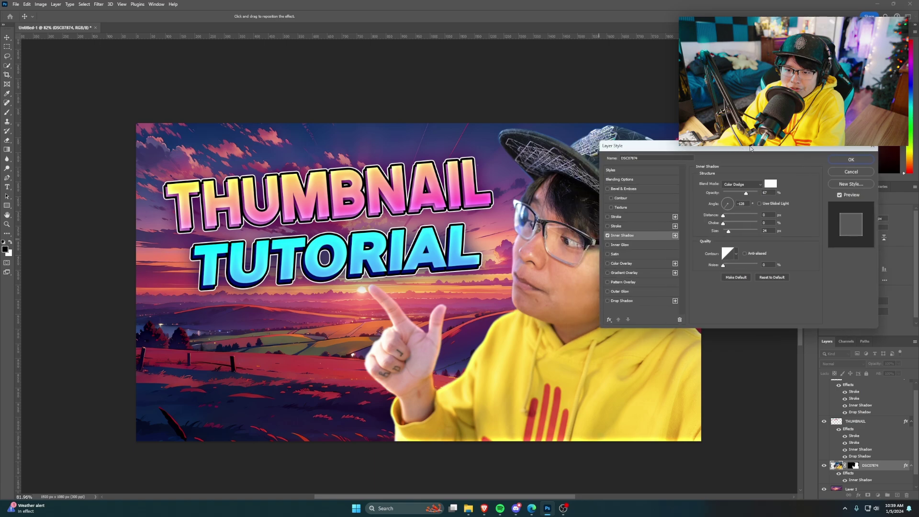
left_click_drag(746, 193, 767, 191)
left_click_drag(728, 231, 742, 232)
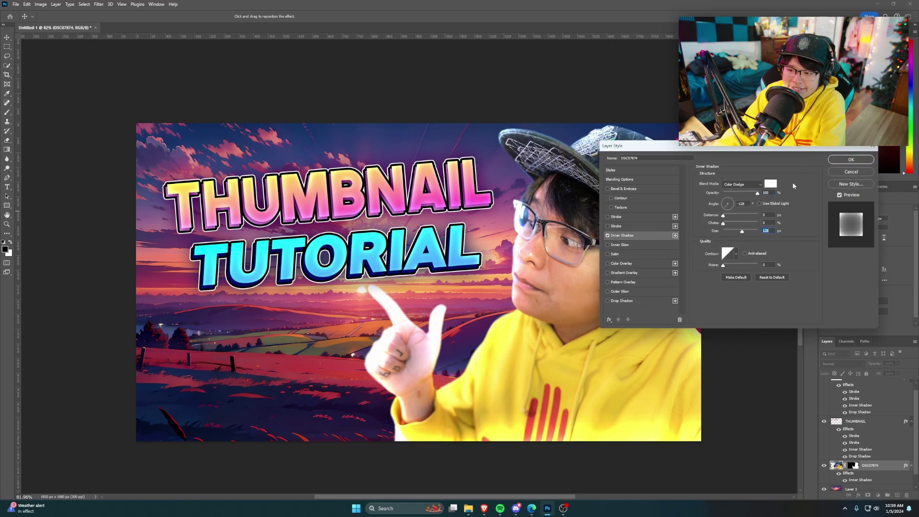
Change the portrait's Inner Shadow color to a pale lilac and set its size to about 57 px.
left_click(772, 185)
left_click_drag(690, 287, 739, 256)
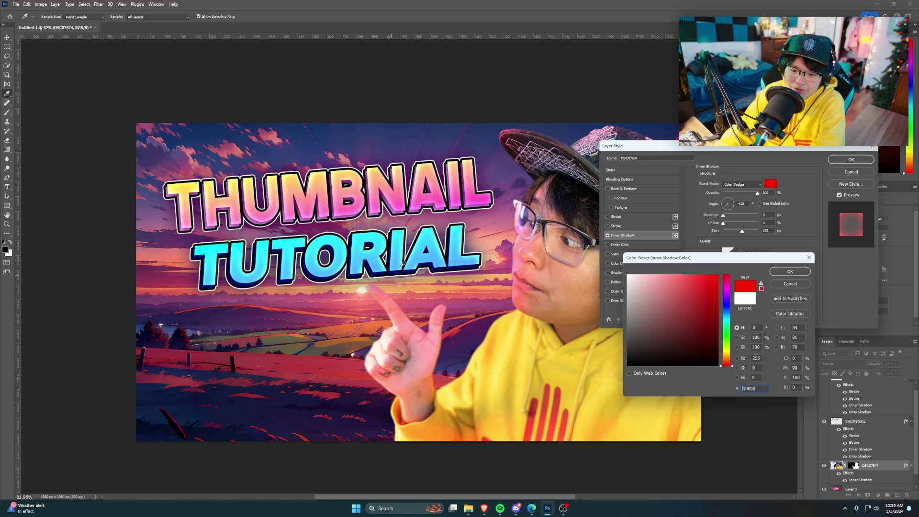
left_click(728, 295)
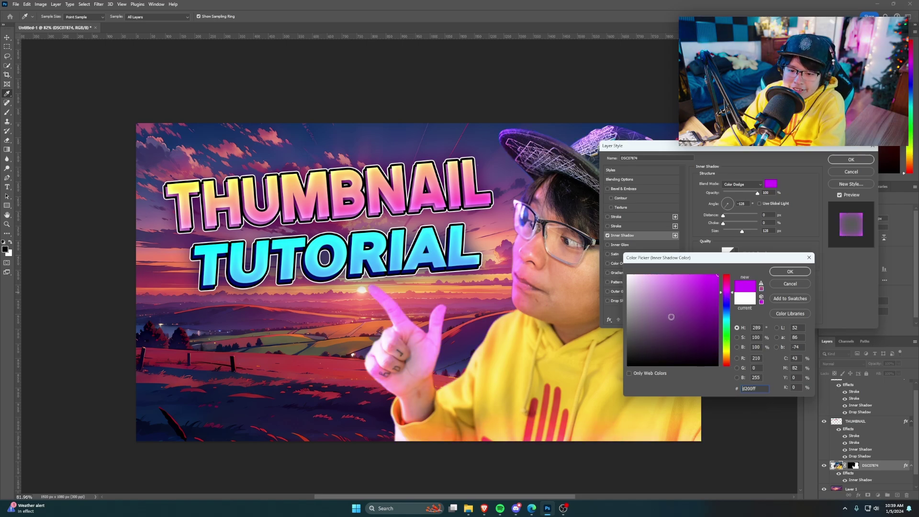
left_click_drag(666, 296, 678, 275)
left_click(726, 311)
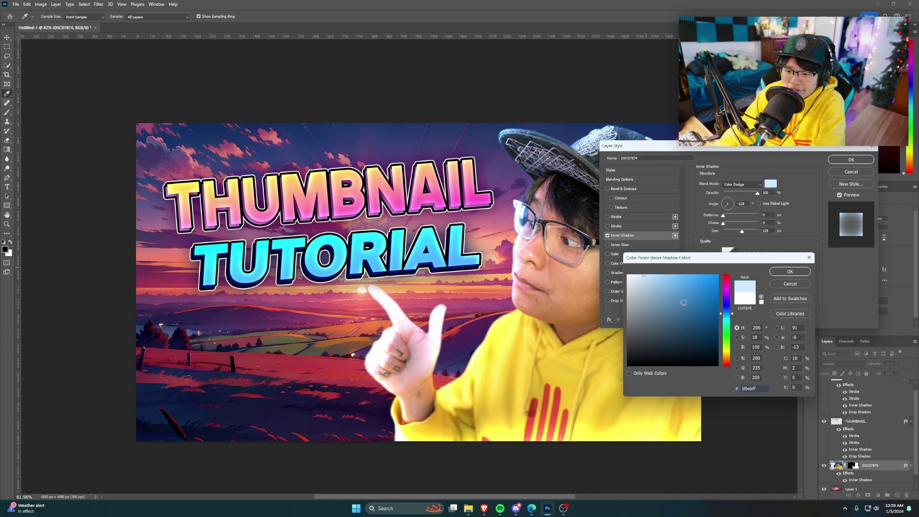
left_click(726, 290)
left_click(790, 272)
left_click_drag(744, 150, 753, 218)
left_click_drag(745, 302, 748, 304)
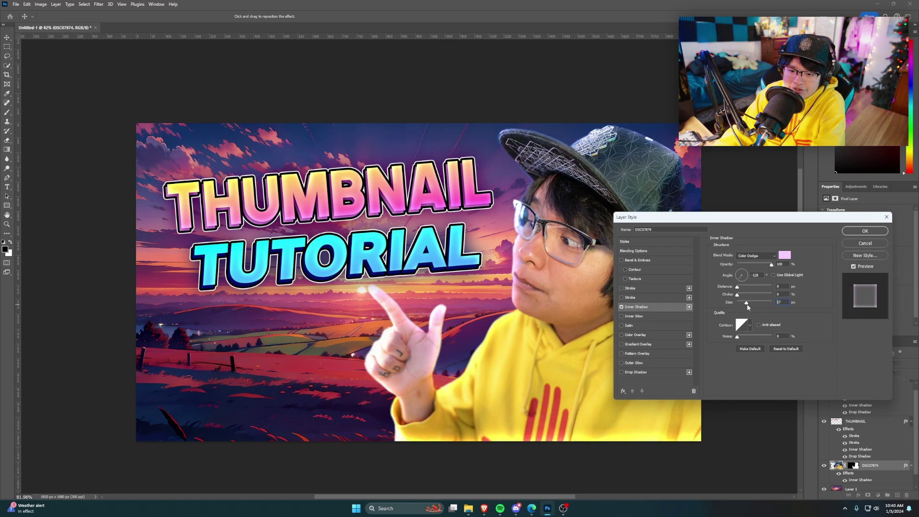
Enable the black and white outside Strokes on the portrait layer and apply the layer style.
left_click(643, 289)
left_click(644, 299)
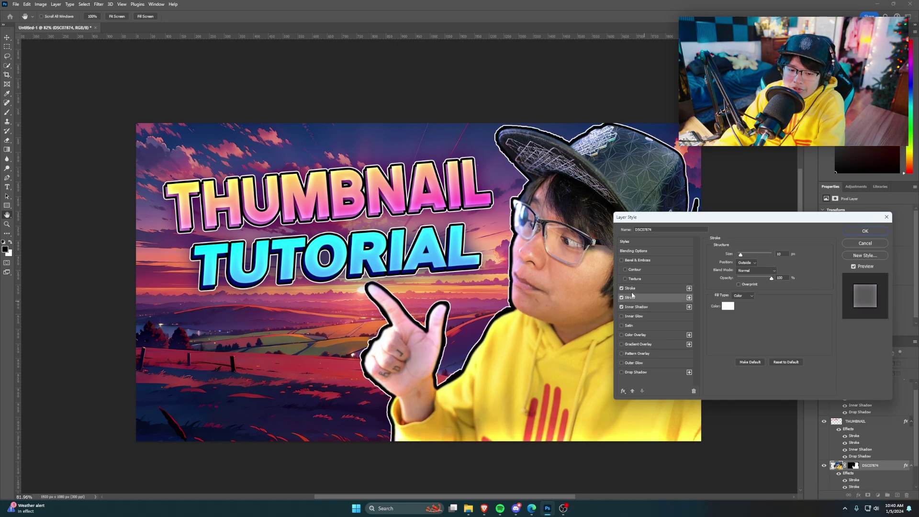
left_click(865, 233)
Switch to the Eraser tool and give it the Soft Round brush.
scroll(519, 339, "down", 1)
scroll(519, 339, "up", 2)
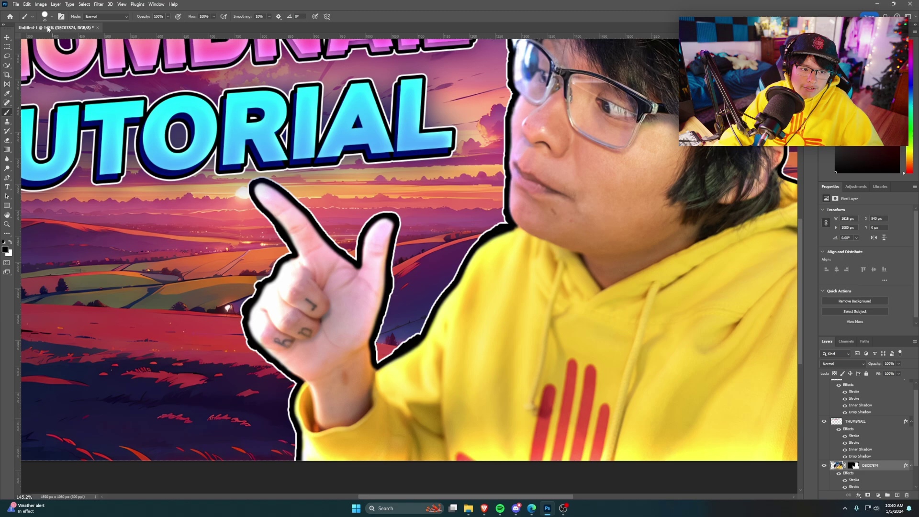
left_click(51, 16)
left_click(105, 252)
key("e")
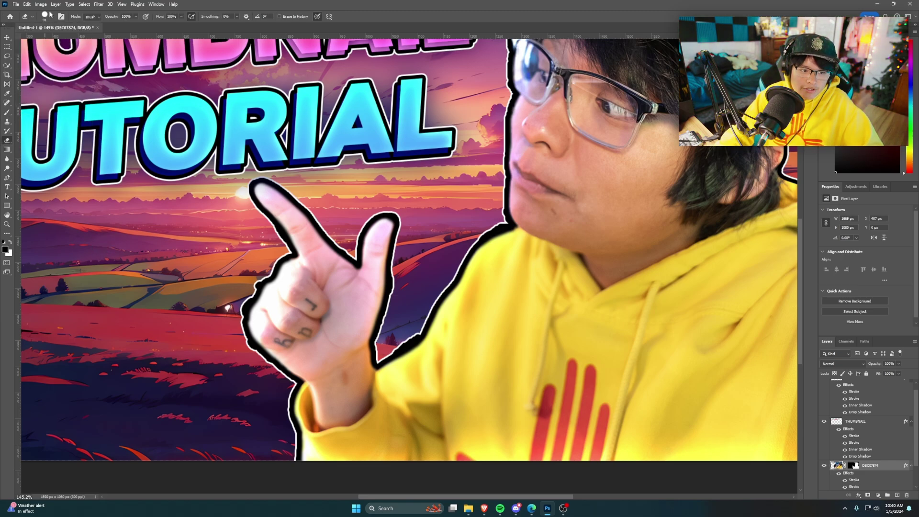
left_click(49, 19)
left_click(49, 20)
left_click(49, 21)
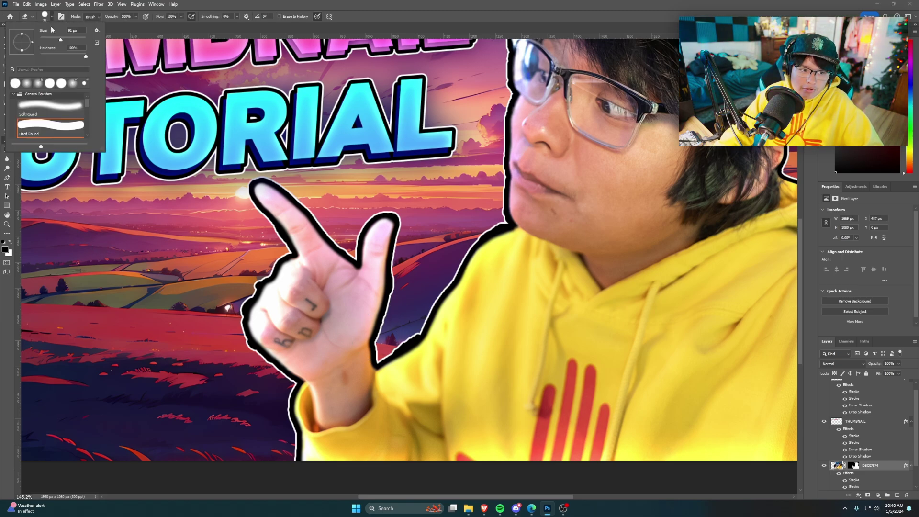
left_click(53, 107)
key("Escape")
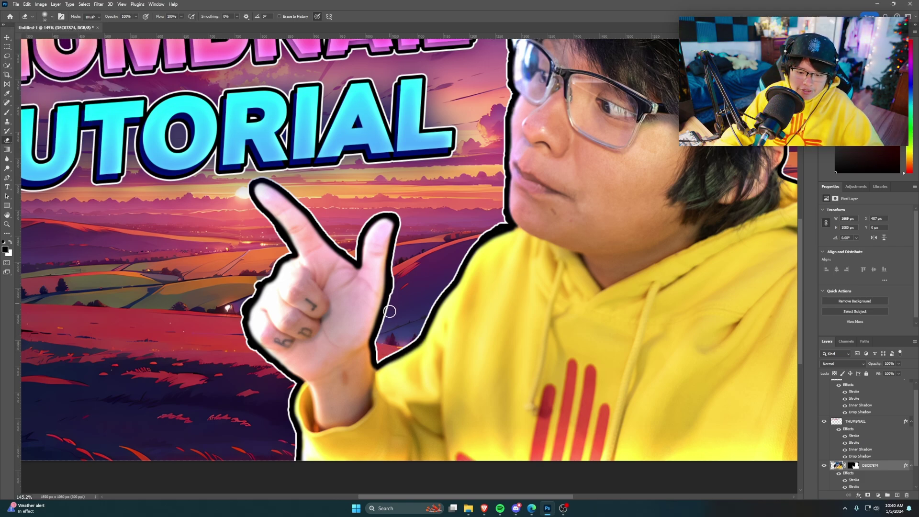
key("ctrl+0")
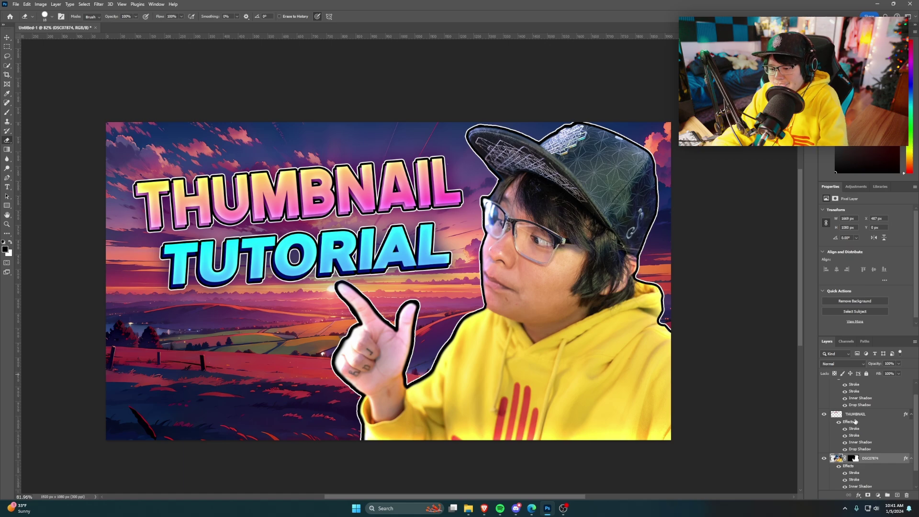
Enable an Outer Glow on the portrait layer and set its opacity to 100%.
scroll(860, 469, "down", 2)
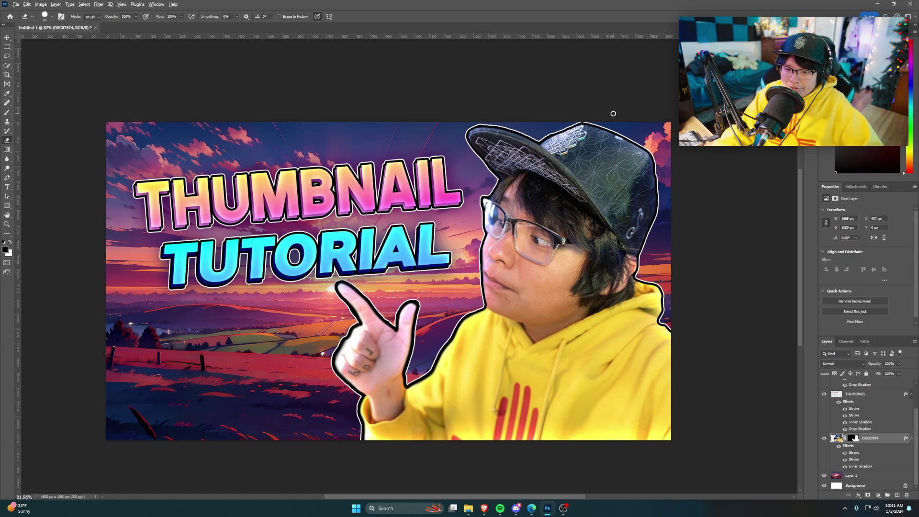
scroll(537, 122, "up", 5)
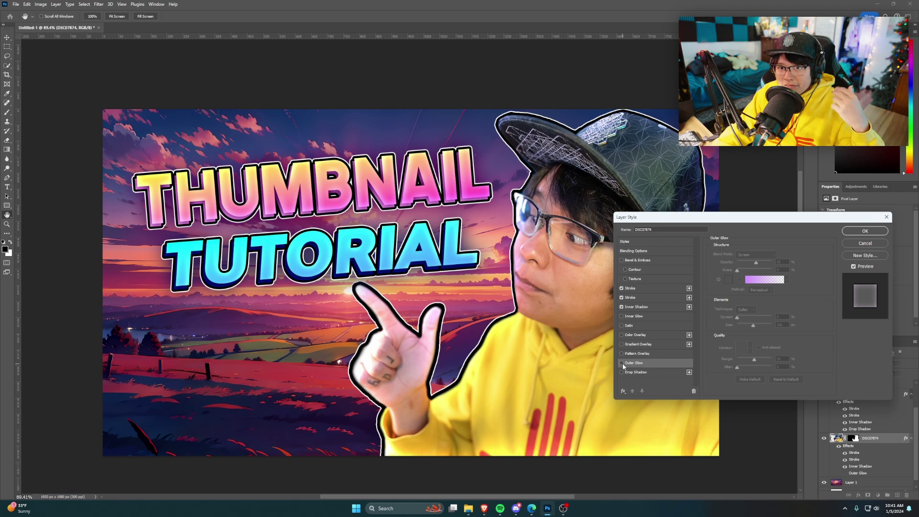
left_click(621, 363)
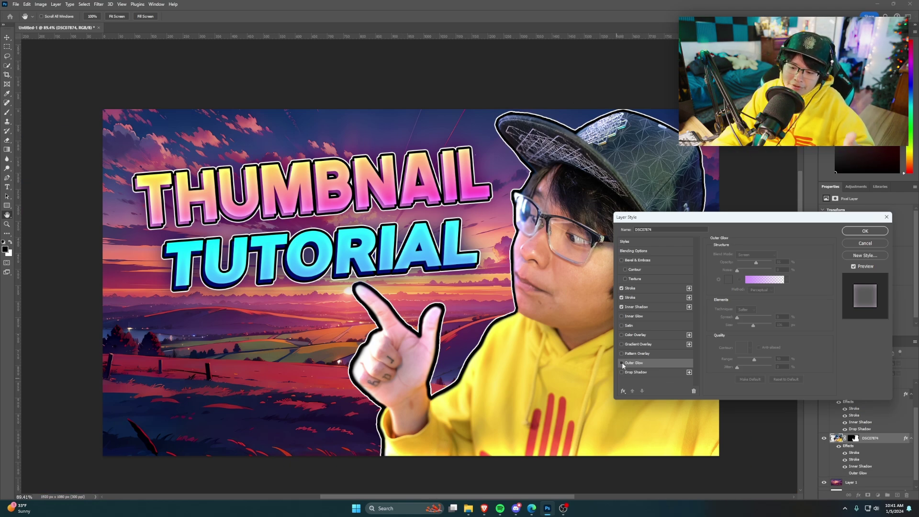
left_click_drag(756, 262, 789, 259)
Change the portrait's Outer Glow color to a more saturated purple, #c07dff.
left_click(728, 281)
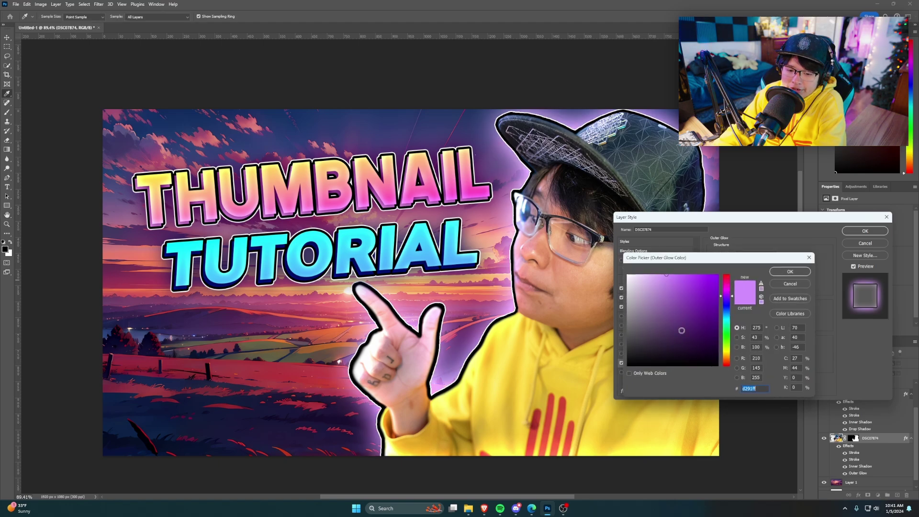
left_click_drag(682, 325, 798, 220)
left_click_drag(730, 303, 728, 311)
left_click(790, 272)
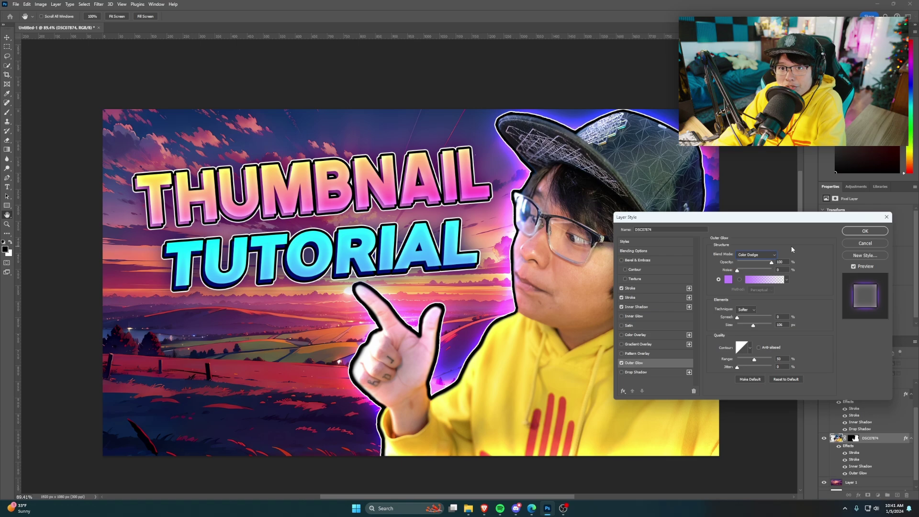
Try several blend modes for the portrait's Outer Glow, settle on Linear Dodge (Add), and lower its opacity to about 54%.
left_click(762, 255)
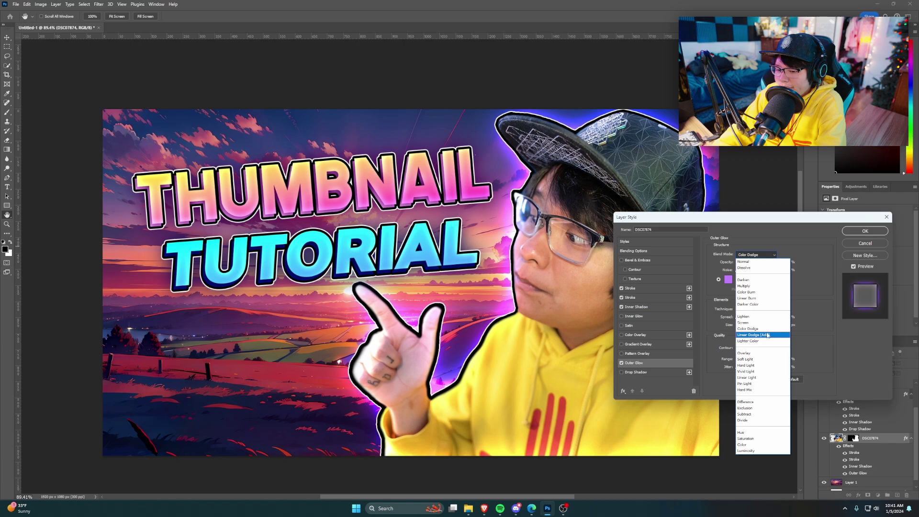
left_click(746, 279)
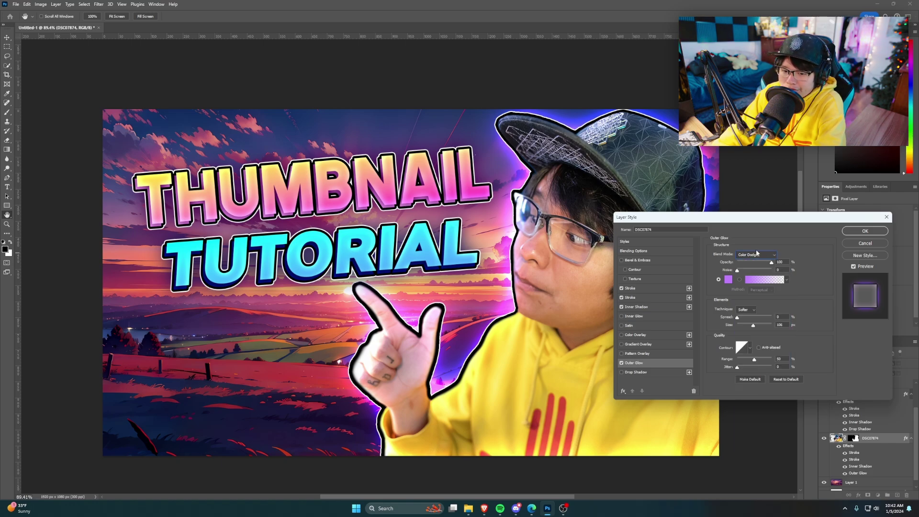
scroll(756, 254, "down", 8)
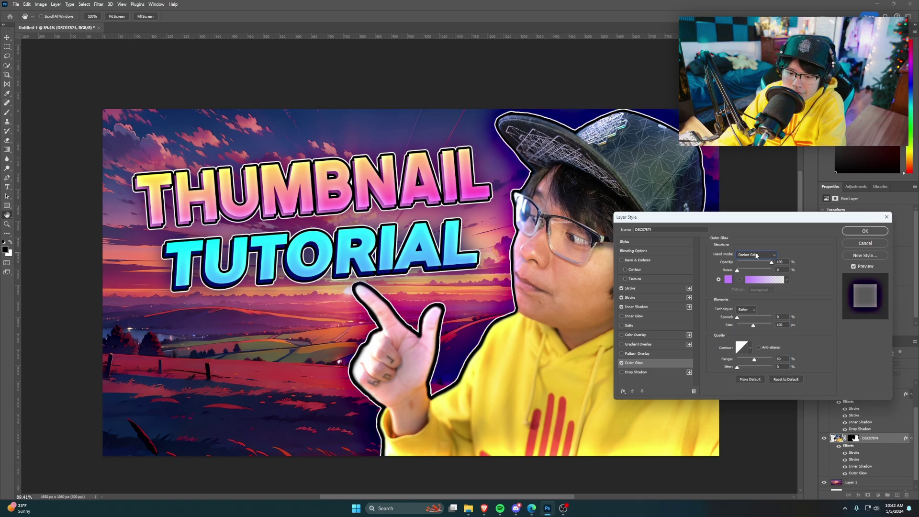
left_click(751, 325)
left_click(755, 262)
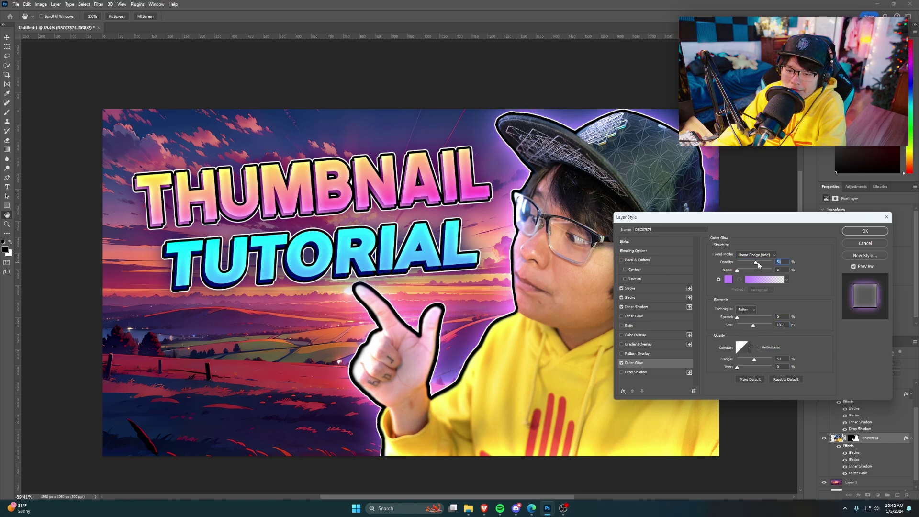
Enable a navy Drop Shadow on the portrait with 19% spread and 51 px size, and apply the layer style.
left_click(644, 371)
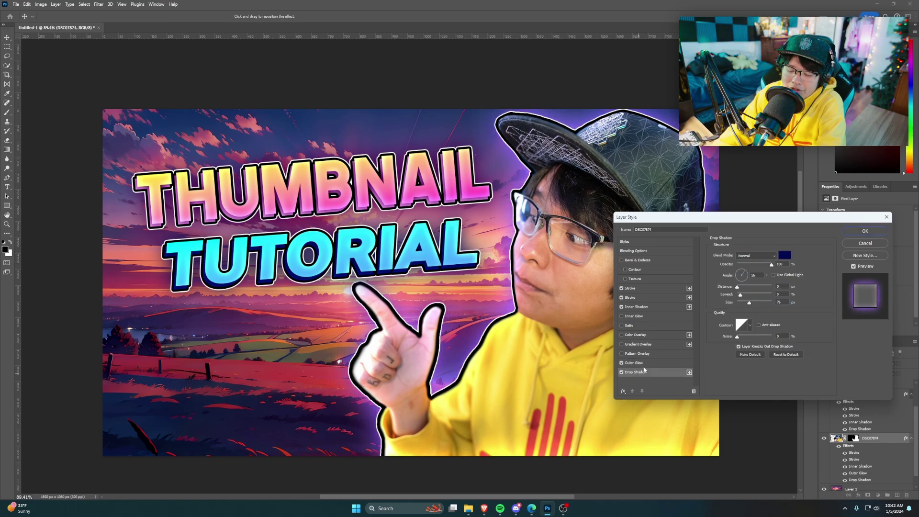
left_click_drag(741, 296, 746, 302)
left_click(744, 295)
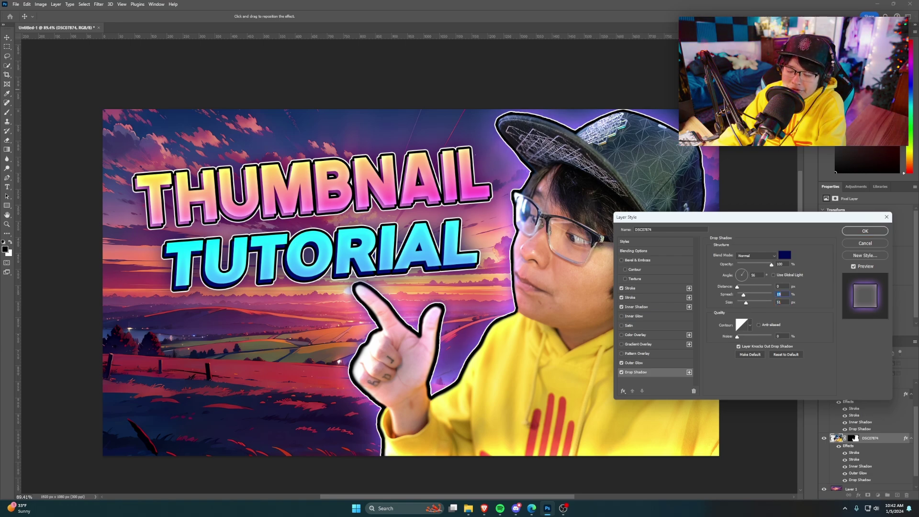
left_click(857, 230)
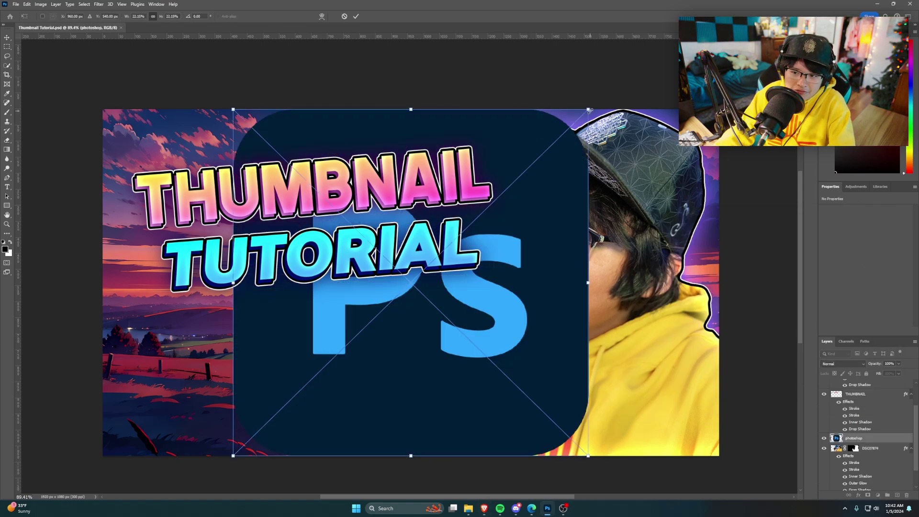
Scale down the placed Photoshop logo, tilt it slightly and position it below the word TUTORIAL.
left_click_drag(588, 110, 354, 366)
left_click_drag(312, 391, 254, 371)
left_click_drag(267, 338, 302, 335)
key("e")
Style the Photoshop logo layer with two strokes and a white Color Dodge Inner Shadow at 24% choke.
right_click(849, 438)
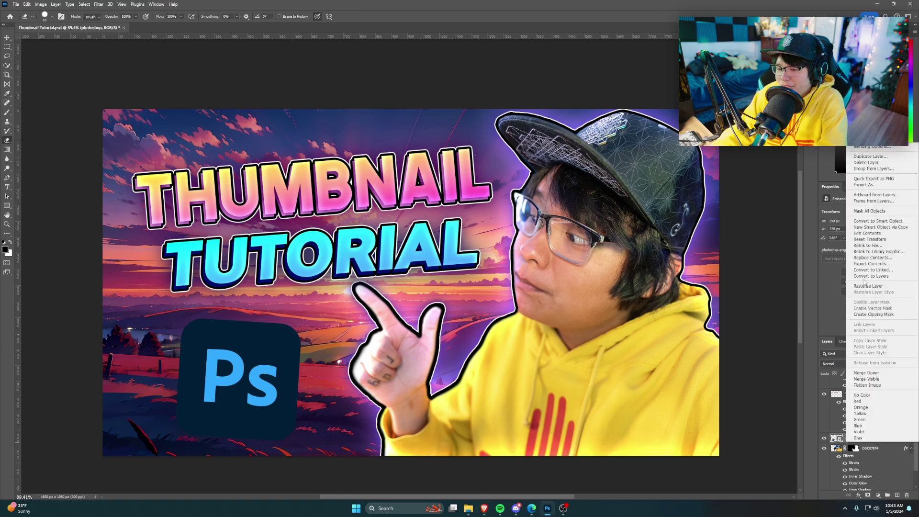
left_click(883, 147)
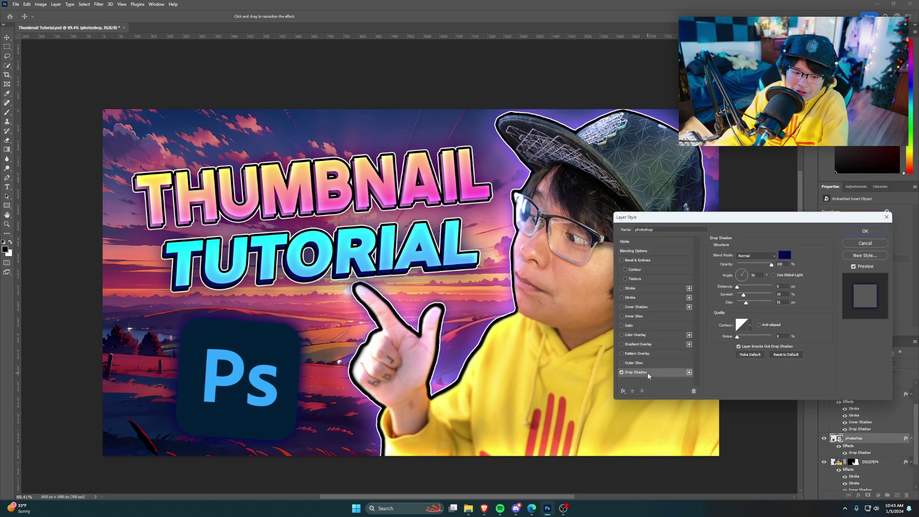
left_click_drag(759, 303, 745, 298)
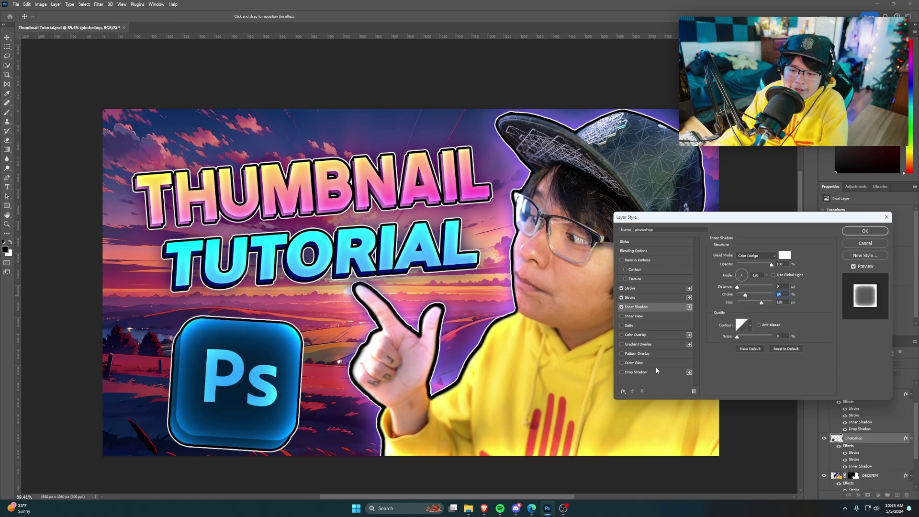
Enable Outer Glow and Drop Shadow on the logo, with the shadow's distance at 0 px and its size increased.
left_click(637, 363)
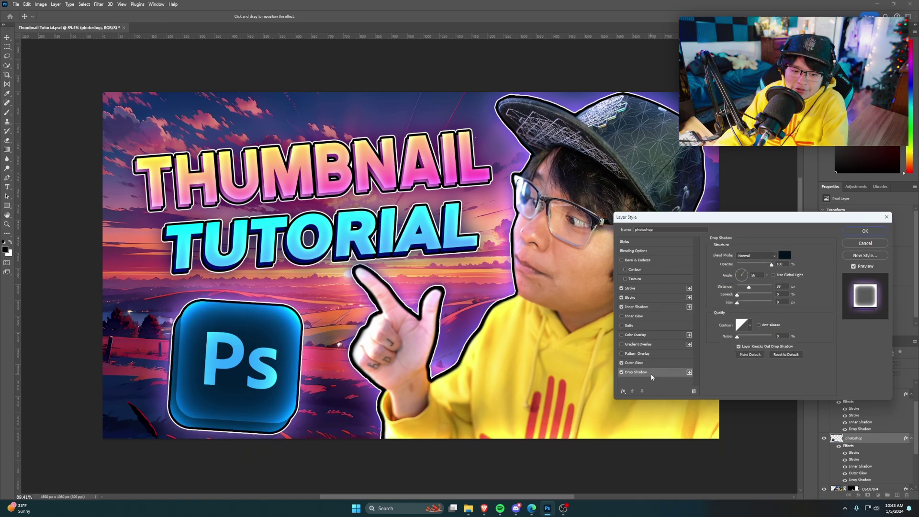
left_click(647, 372)
left_click_drag(745, 303, 750, 307)
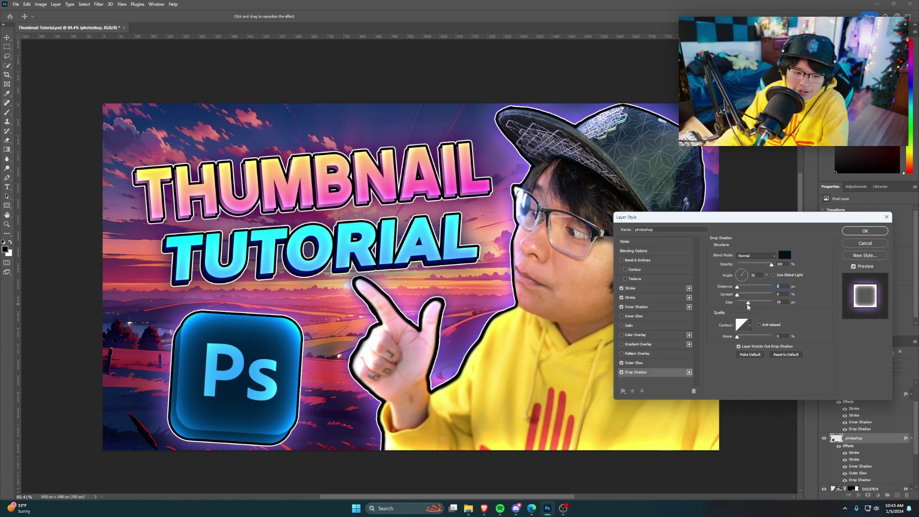
Change the logo's Outer Glow color from purple to blue and apply the layer style.
left_click(634, 362)
left_click(737, 280)
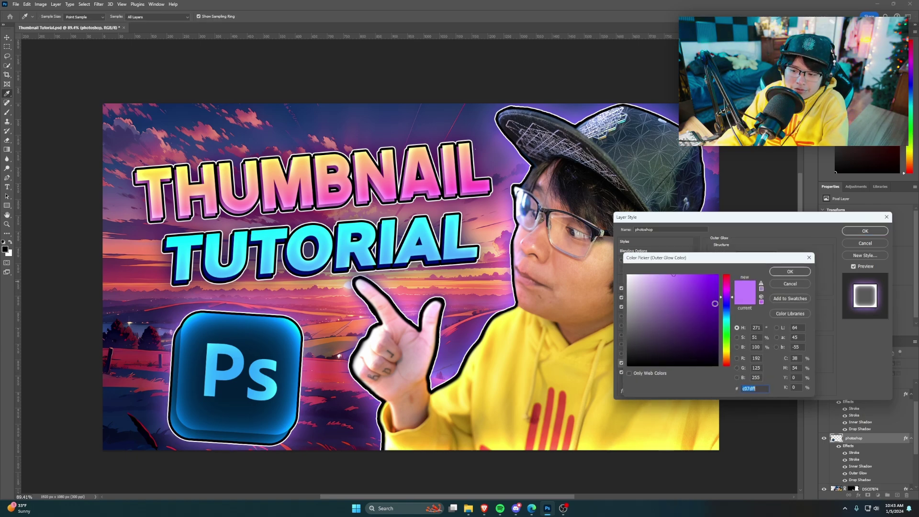
left_click(721, 315)
left_click_drag(728, 317, 728, 316)
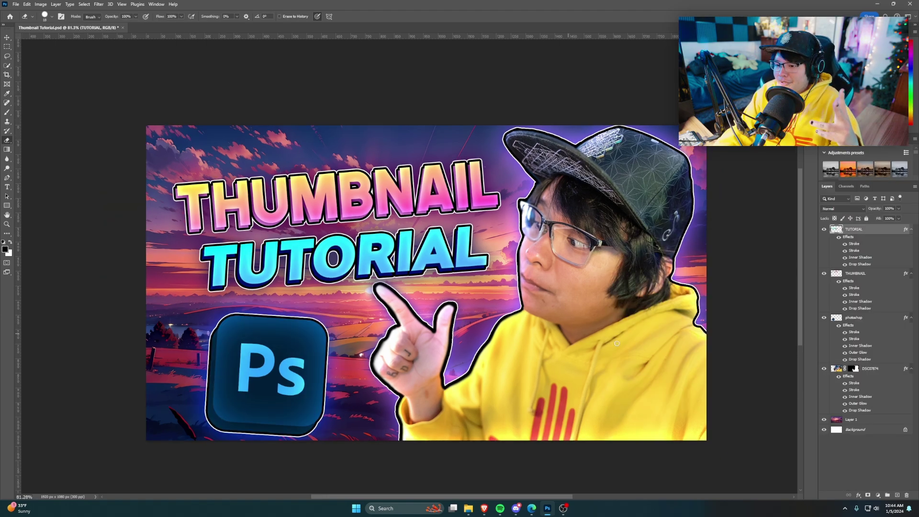
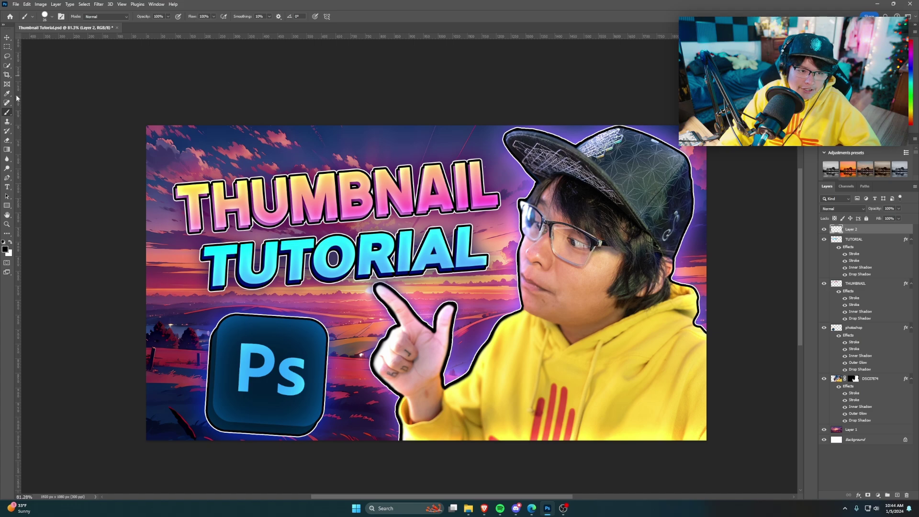
Paint highlights over the THUMBNAIL letters on Layer 2 with a 44 px Soft Round brush in yellow sampled from the text.
left_click(50, 17)
left_click(50, 106)
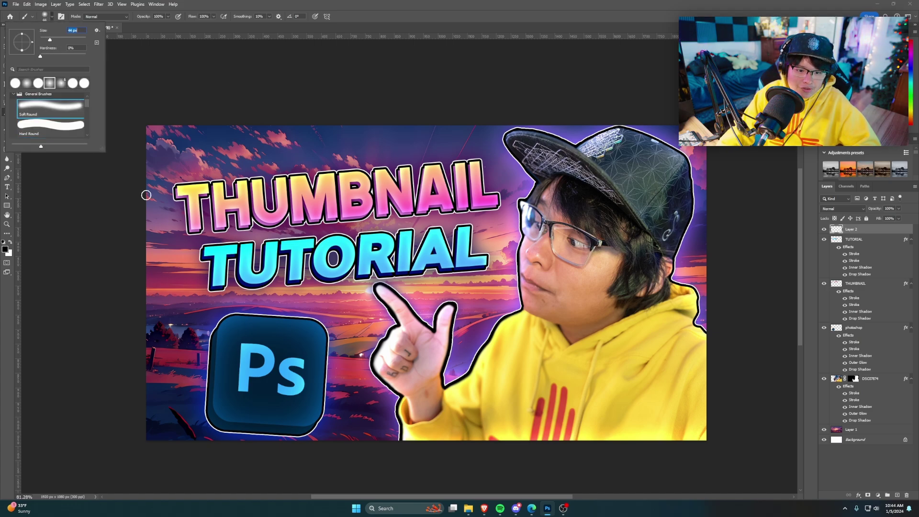
left_click(193, 189, "alt")
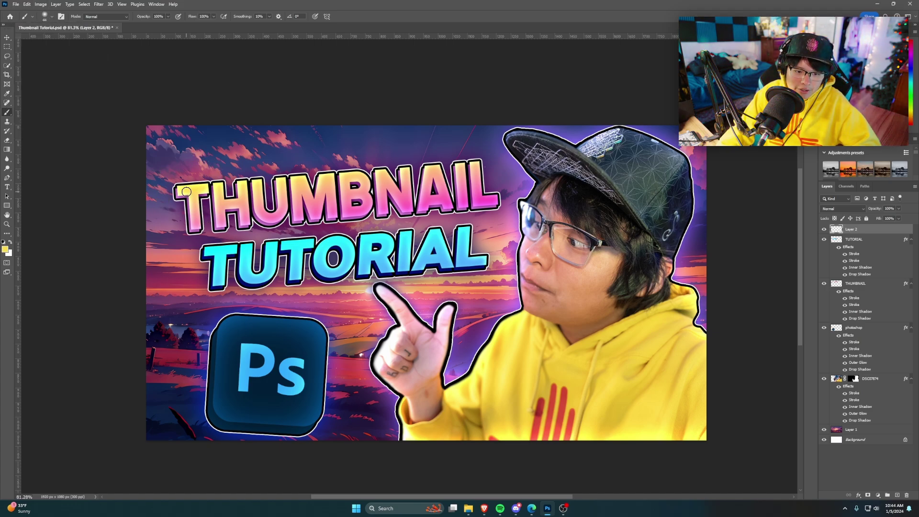
mouse_move(194, 194)
left_mouse_down()
mouse_move(194, 212)
mouse_move(237, 203)
left_mouse_up()
left_click(217, 192, "alt")
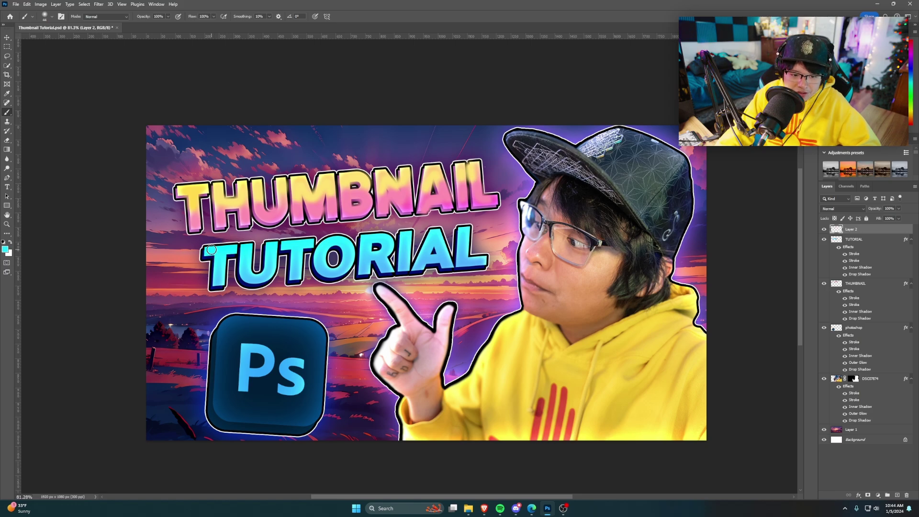
Brush bright cyan over the TUTORIAL letters and blue over the Ps letters of the logo on Layer 2.
left_click_drag(221, 269, 275, 281)
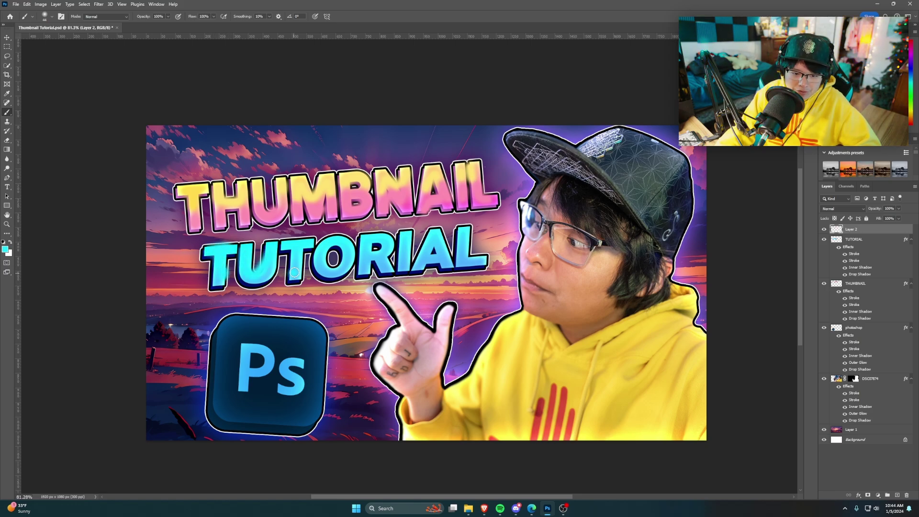
mouse_move(322, 262)
left_mouse_down()
mouse_move(347, 246)
mouse_move(367, 266)
mouse_move(379, 252)
mouse_move(445, 268)
mouse_move(428, 262)
mouse_move(461, 242)
mouse_move(480, 263)
left_mouse_up()
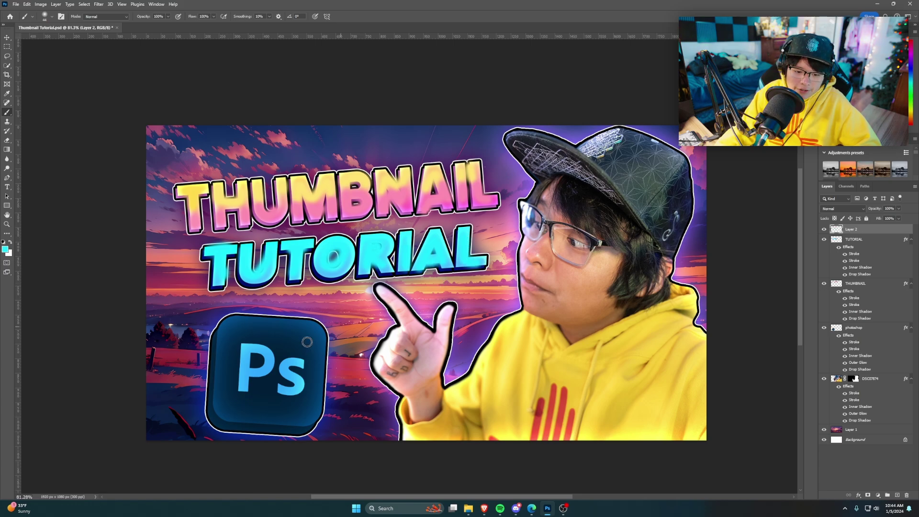
mouse_move(243, 388)
left_mouse_down()
mouse_move(246, 357)
mouse_move(270, 355)
mouse_move(255, 372)
mouse_move(303, 364)
mouse_move(287, 364)
mouse_move(285, 389)
left_mouse_up()
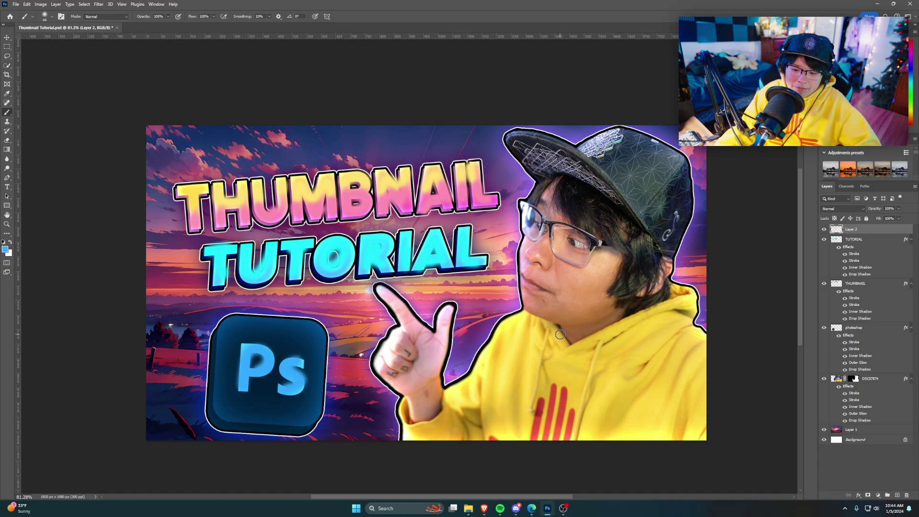
Paint sampled yellow highlights on the hoodie and white highlights on the fingertip, glasses edge and cap.
left_click(513, 345, "alt")
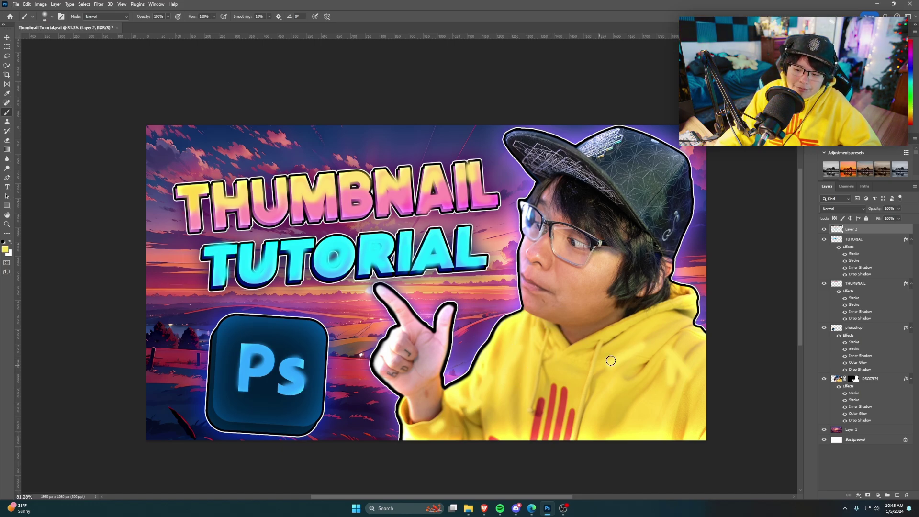
left_click(390, 294)
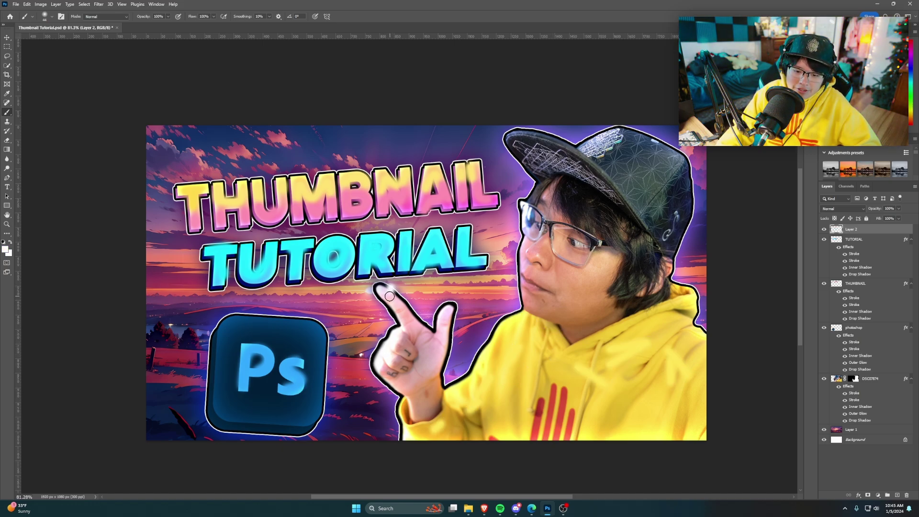
left_click_drag(622, 135, 598, 148)
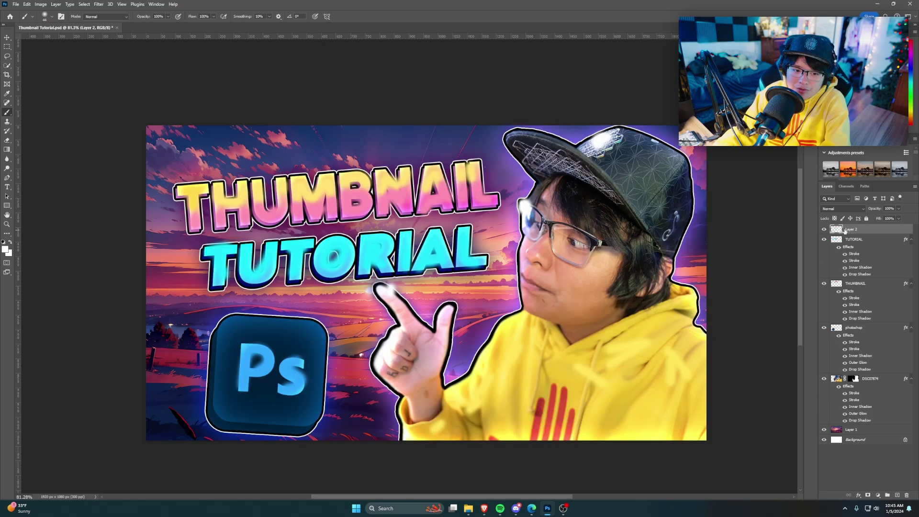
Apply a Gaussian Blur with a radius of about 67 pixels to the painted highlights layer and return to the Brush tool.
left_click(98, 4)
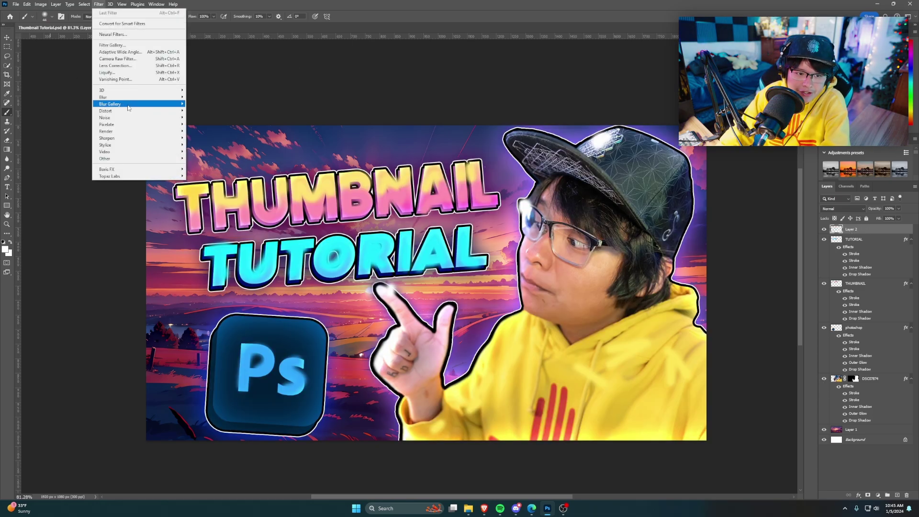
mouse_move(158, 97)
left_click(211, 125)
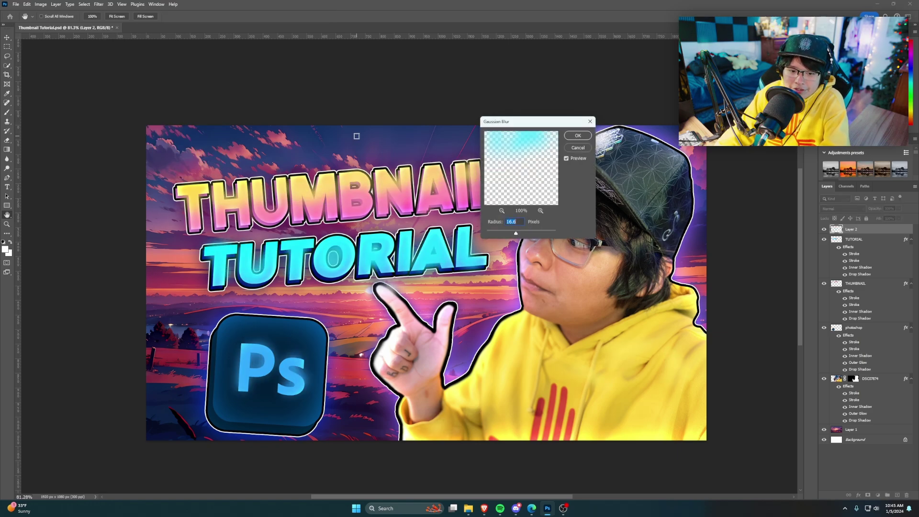
mouse_move(516, 233)
left_mouse_down()
mouse_move(565, 238)
mouse_move(518, 235)
left_mouse_up()
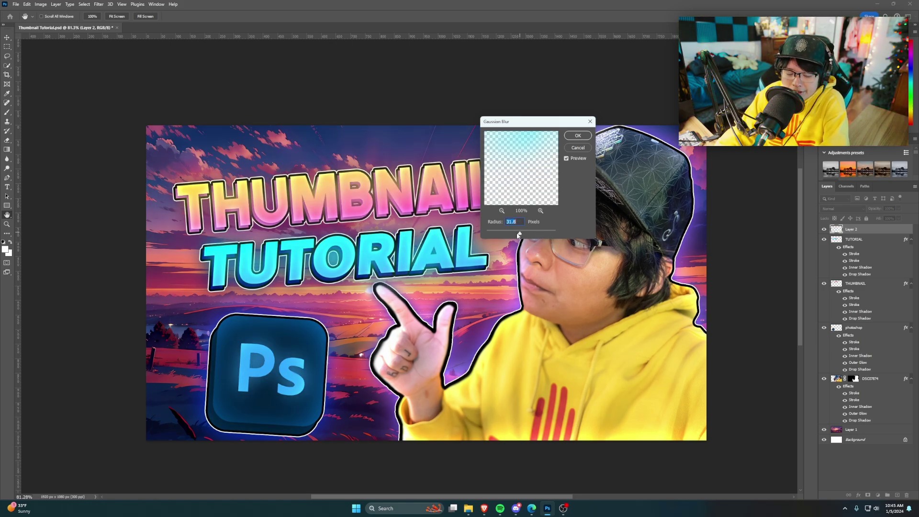
left_click_drag(528, 230, 527, 231)
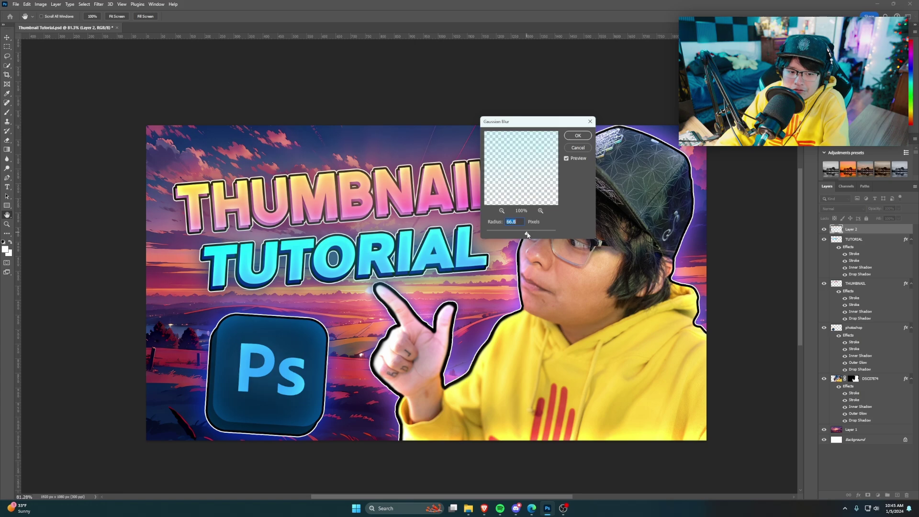
left_click(578, 137)
key("b")
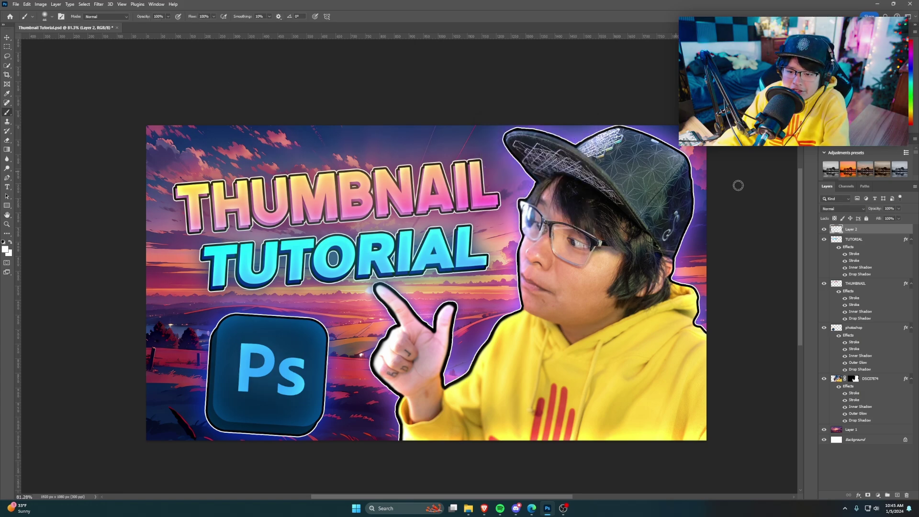
Try several blend modes on the blurred highlights layer, Layer 2, and set it to Vivid Light.
left_click(855, 208)
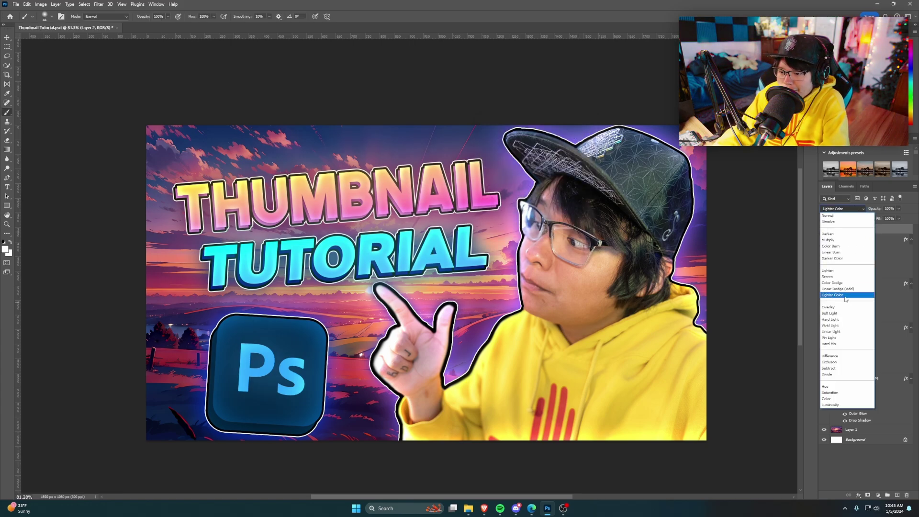
left_click(848, 277)
scroll(848, 209, "down", 6)
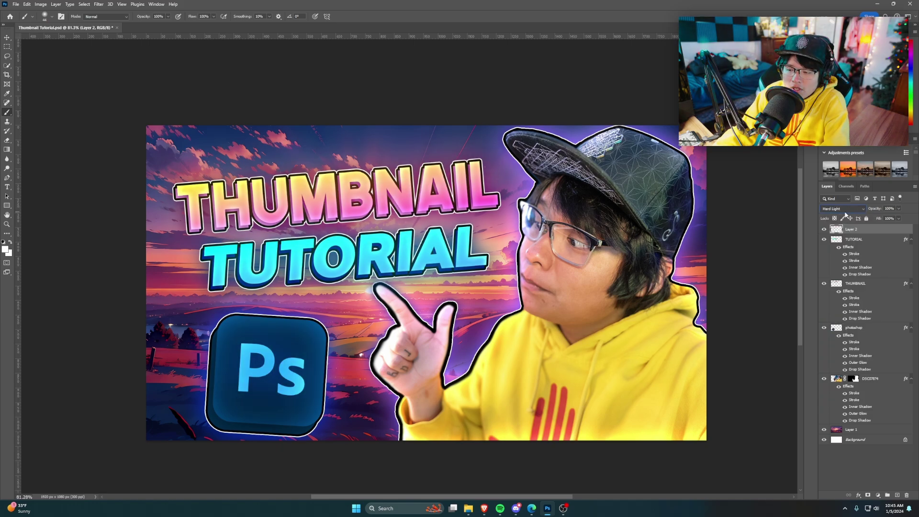
scroll(840, 210, "down", 2)
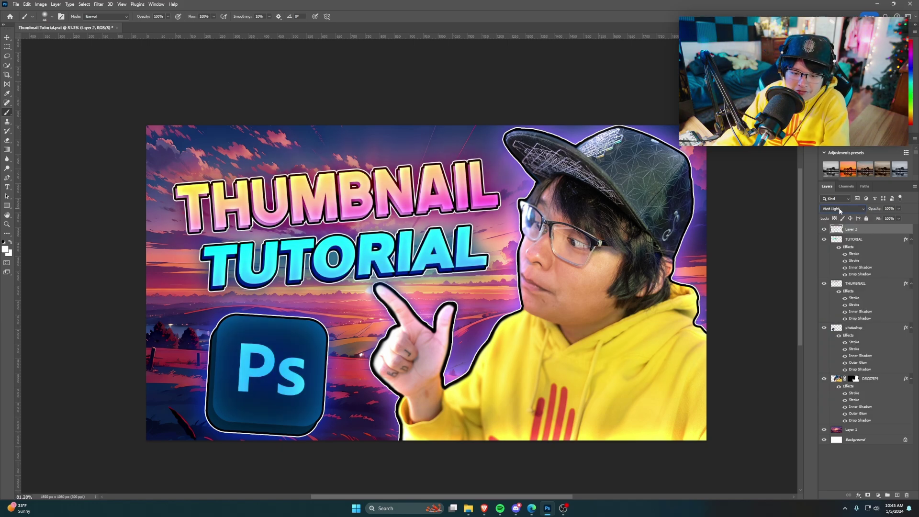
scroll(840, 209, "down", 1)
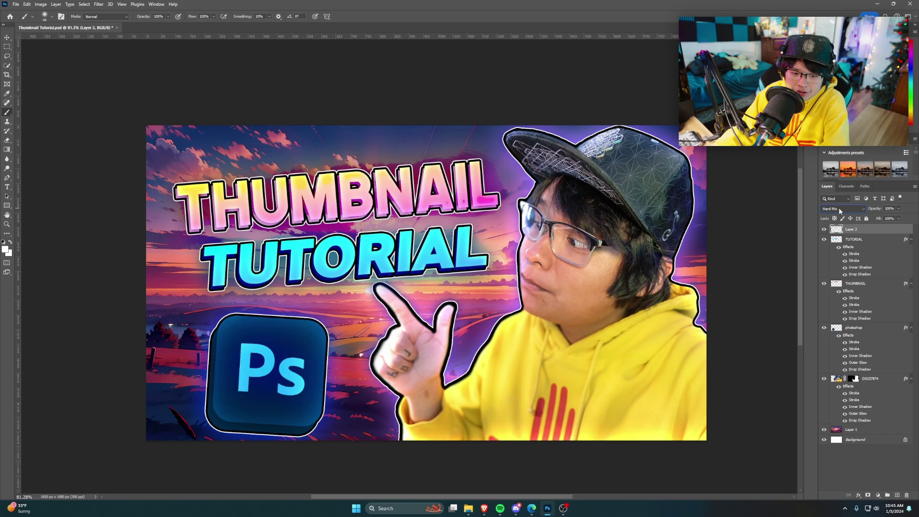
scroll(840, 211, "up", 1)
scroll(839, 210, "up", 1)
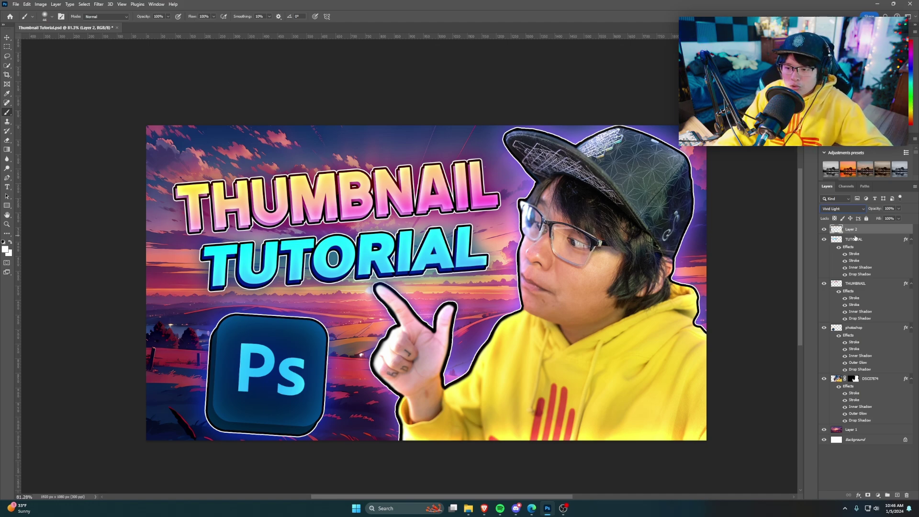
Duplicate the highlights layer, set the copy's blend mode to Lighten, and compare it by toggling its visibility.
key("ctrl+j")
left_click(848, 213)
left_click(846, 273)
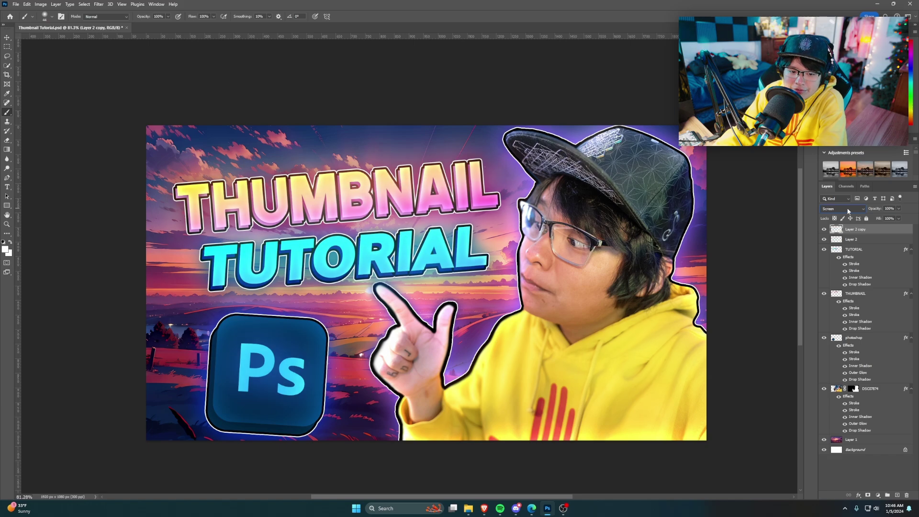
mouse_move(824, 229)
left_mouse_down()
mouse_move(825, 244)
mouse_move(823, 230)
left_mouse_up()
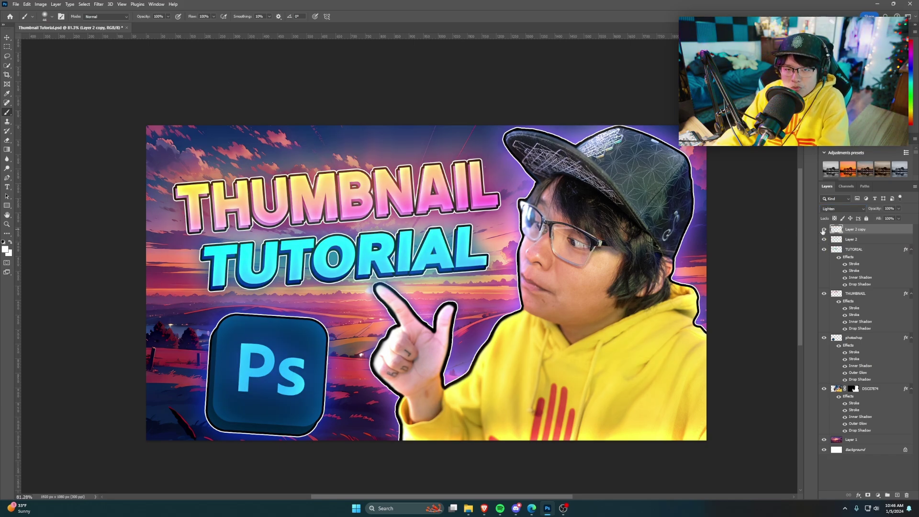
Lower the opacity of Layer 2 copy to about 52% and of Layer 2 to about 59%.
left_click(899, 219)
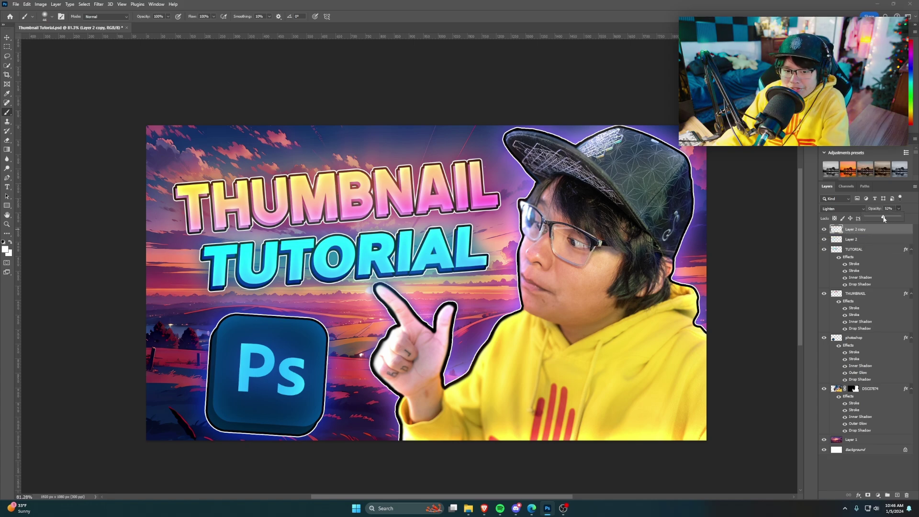
left_click(876, 239)
left_click(899, 208)
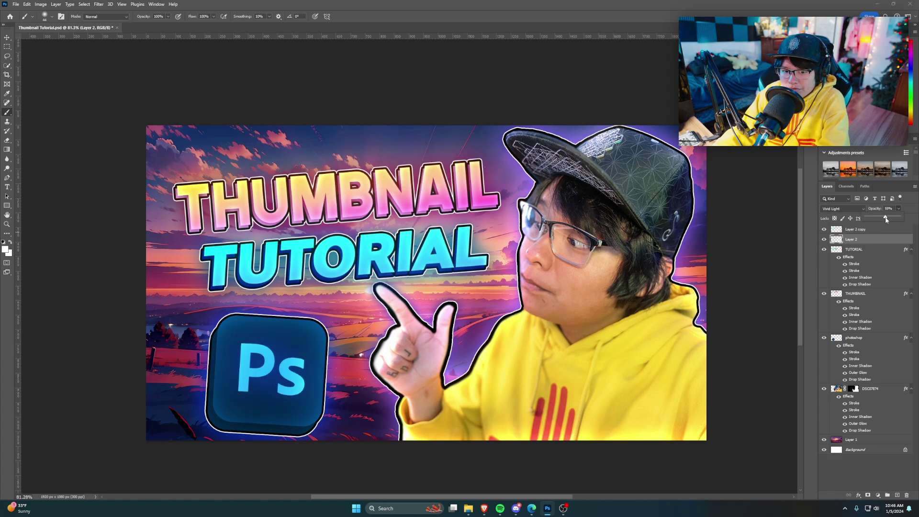
mouse_move(824, 239)
left_mouse_down()
mouse_move(824, 229)
mouse_move(824, 239)
left_mouse_up()
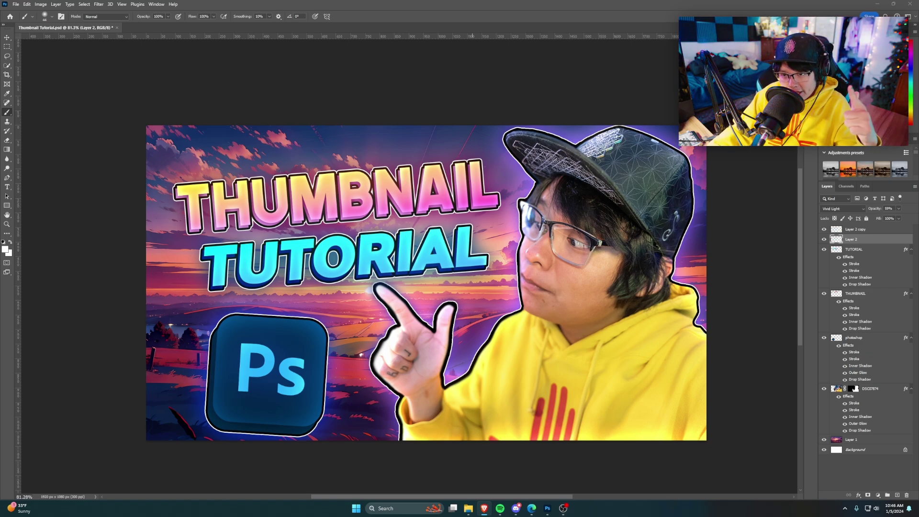
Switch to the Brave browser, browse the "light leak" image results on page 2, and filter them to large images.
left_click_drag(918, 9, 589, 1)
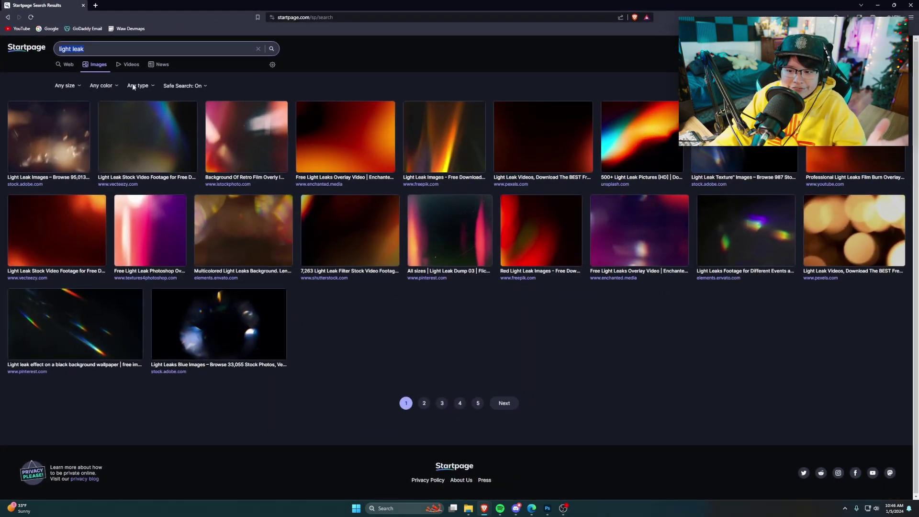
left_click(504, 403)
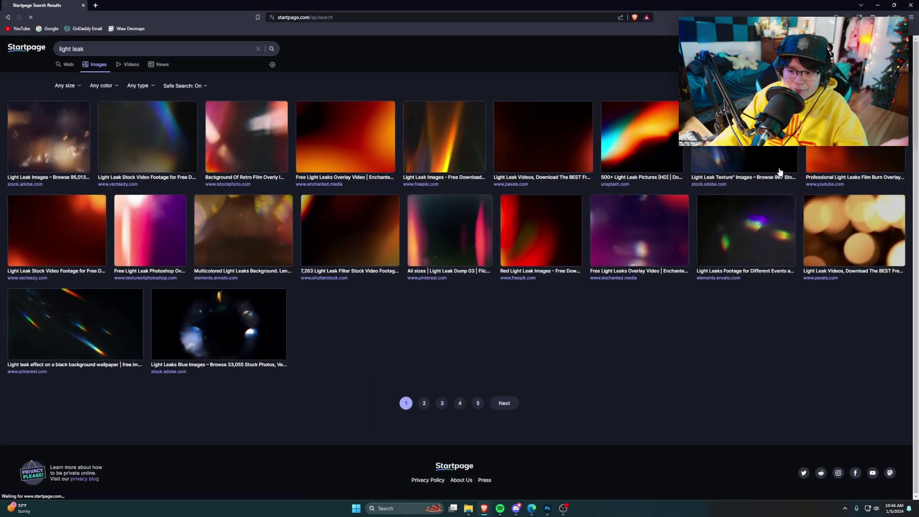
left_click(175, 134)
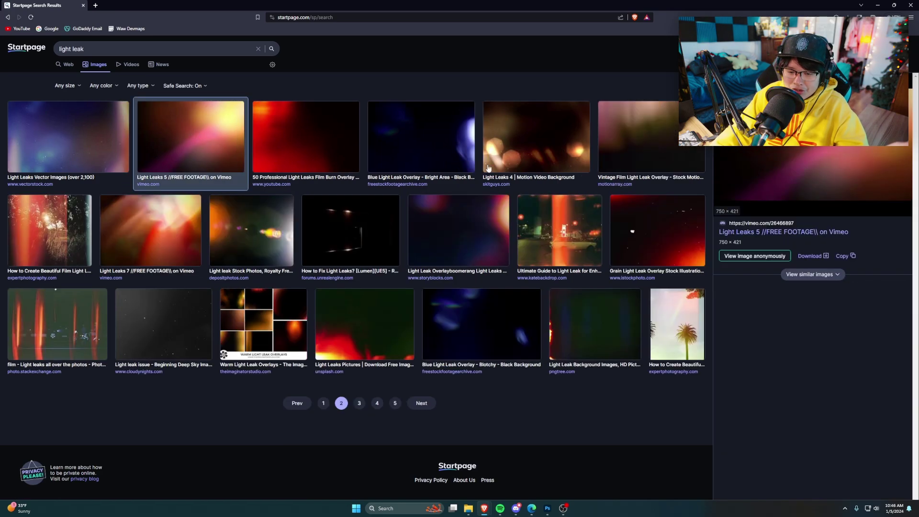
left_click(93, 147)
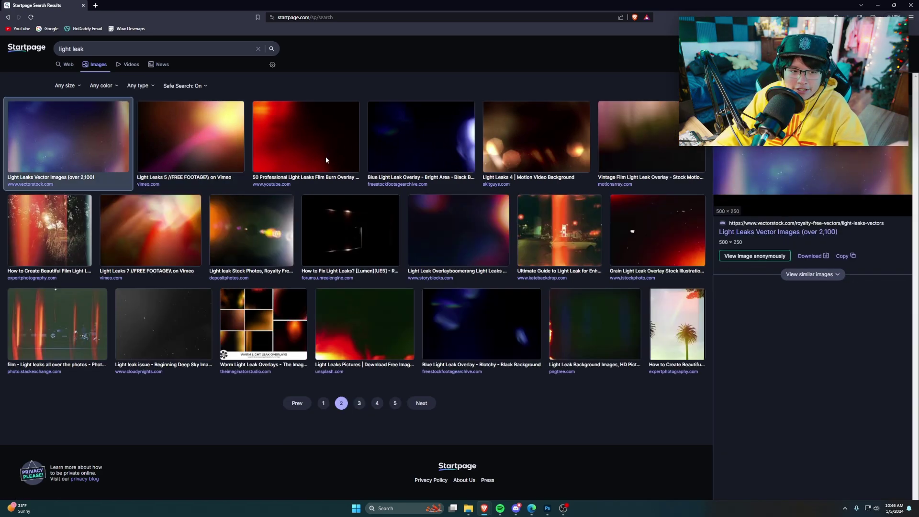
left_click(66, 85)
left_click(82, 138)
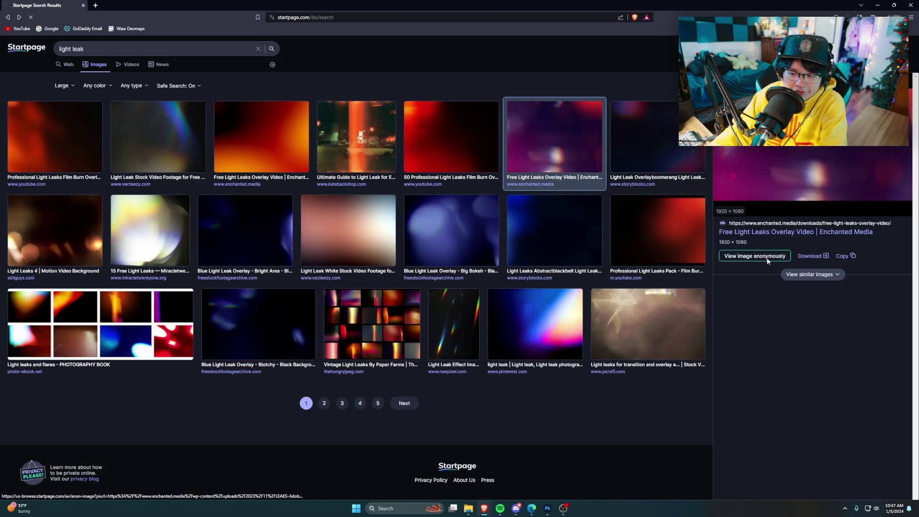
Open Enchanted Media's 1920 × 1080 purple light leak image at full size, copy it, and paste it into the Photoshop thumbnail.
left_click(755, 257)
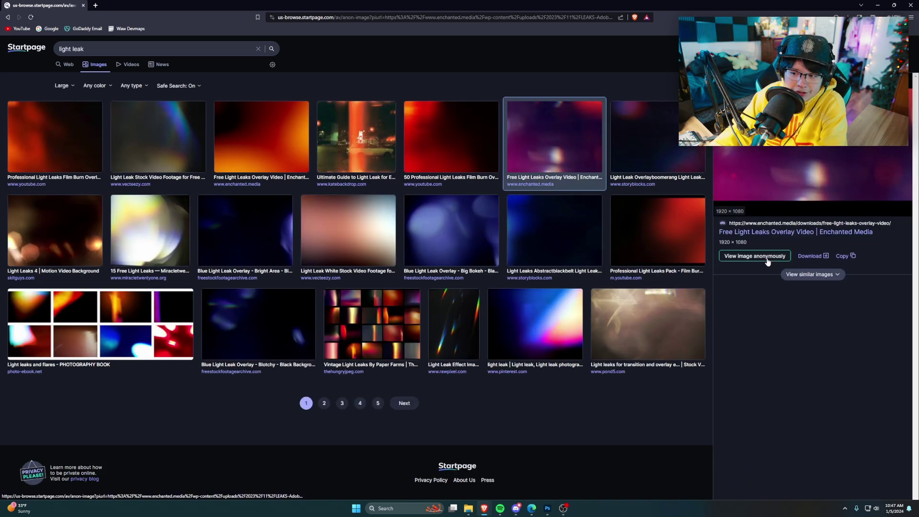
right_click(372, 260)
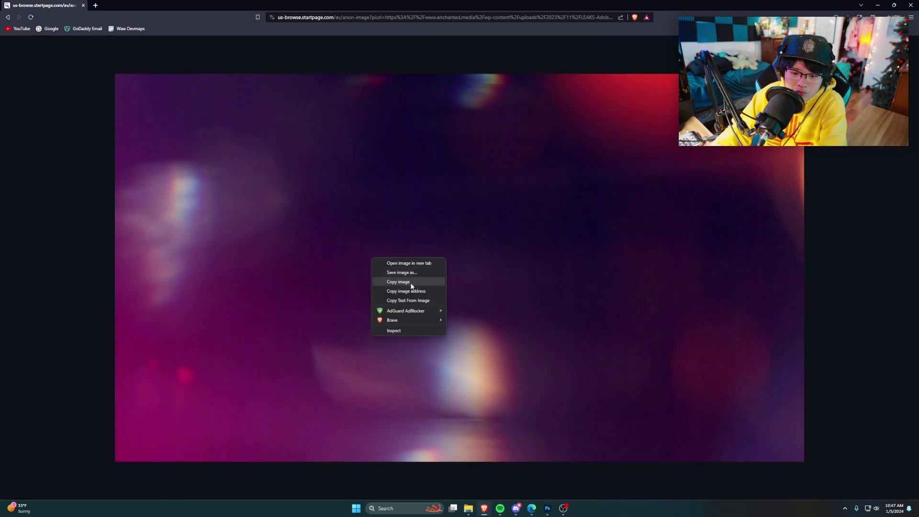
left_click(403, 282)
key("alt+Tab")
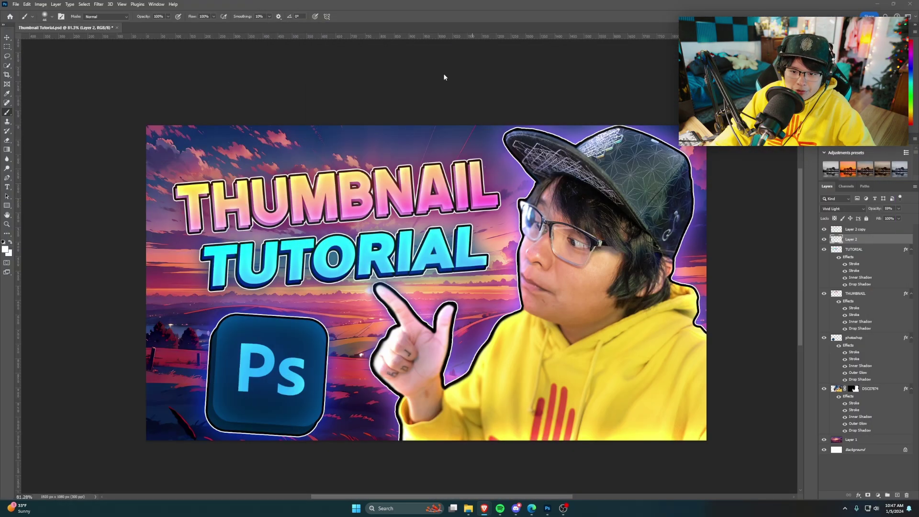
key("ctrl+v")
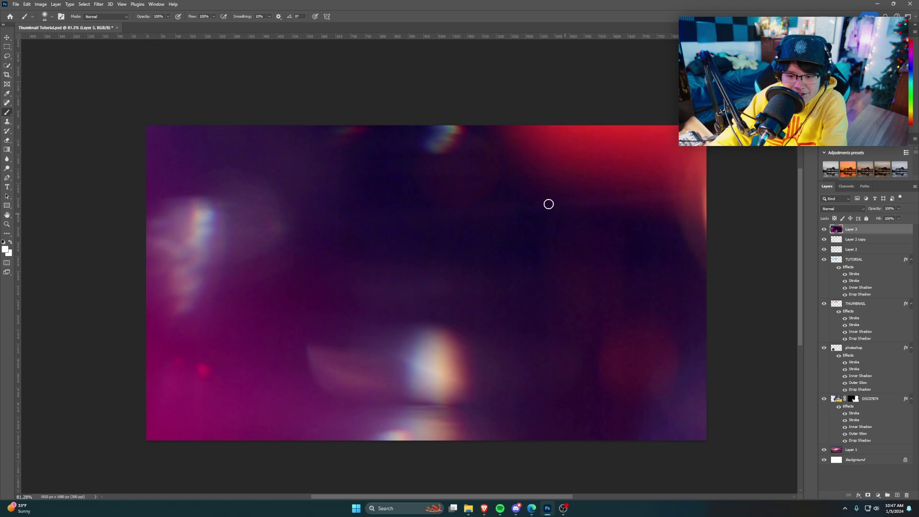
Apply a slight Gaussian Blur to the pasted light leak layer and return to the Brush tool.
left_click(99, 4)
mouse_move(158, 97)
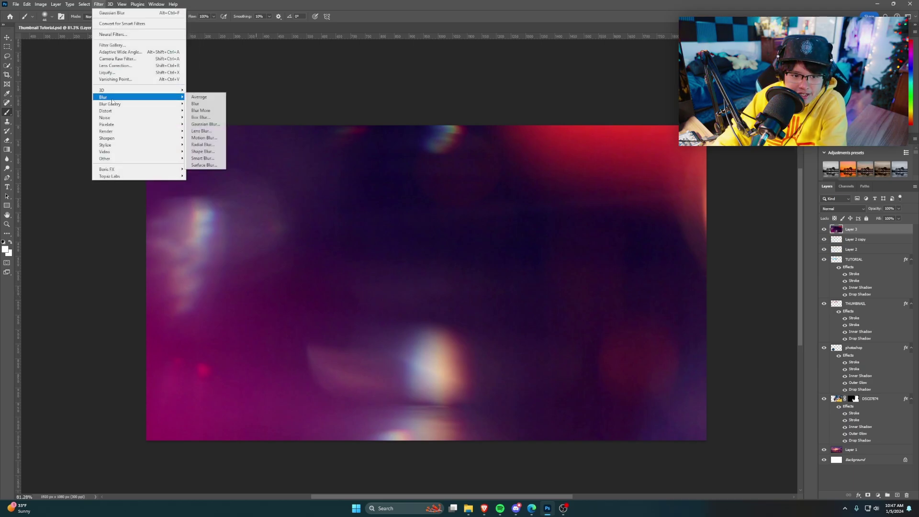
left_click(205, 124)
left_click_drag(505, 234, 501, 232)
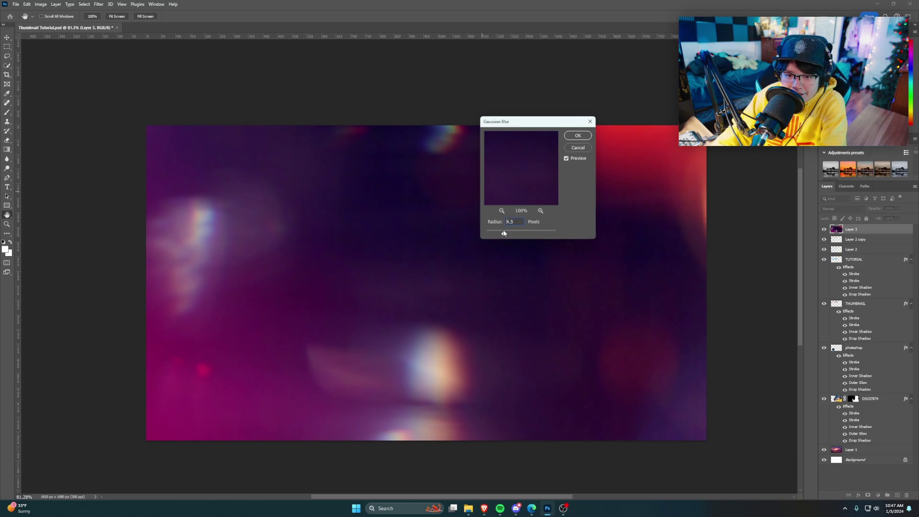
left_click_drag(509, 234, 511, 234)
left_click(581, 135)
key("b")
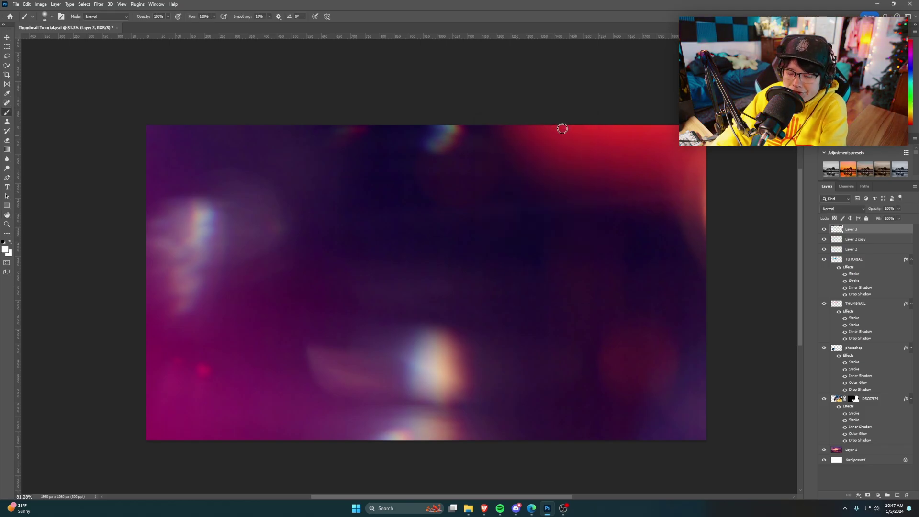
Set the light leak layer's blend mode to Linear Dodge (Add).
left_click(857, 209)
left_click(809, 211)
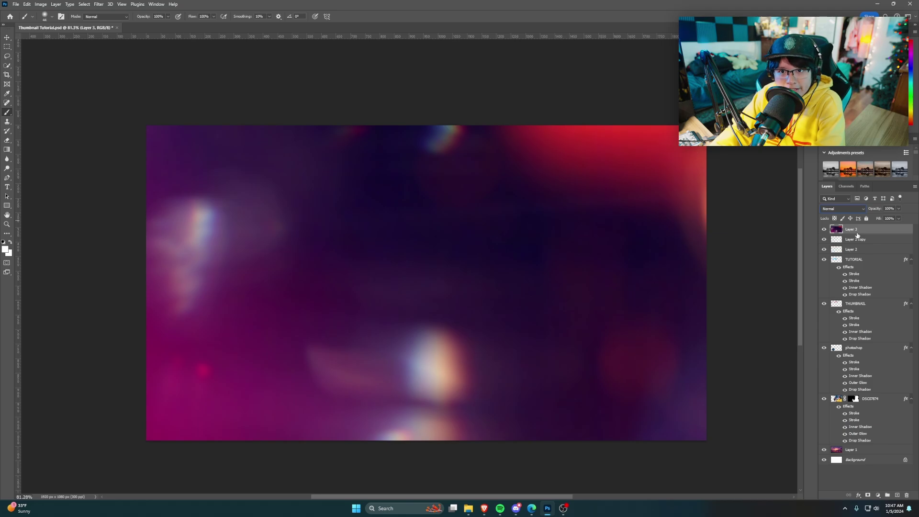
left_click(842, 209)
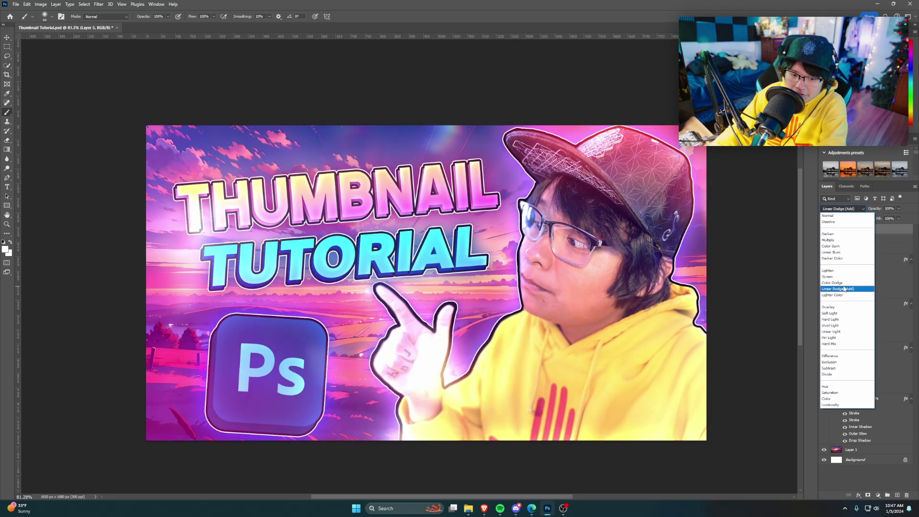
left_click(844, 289)
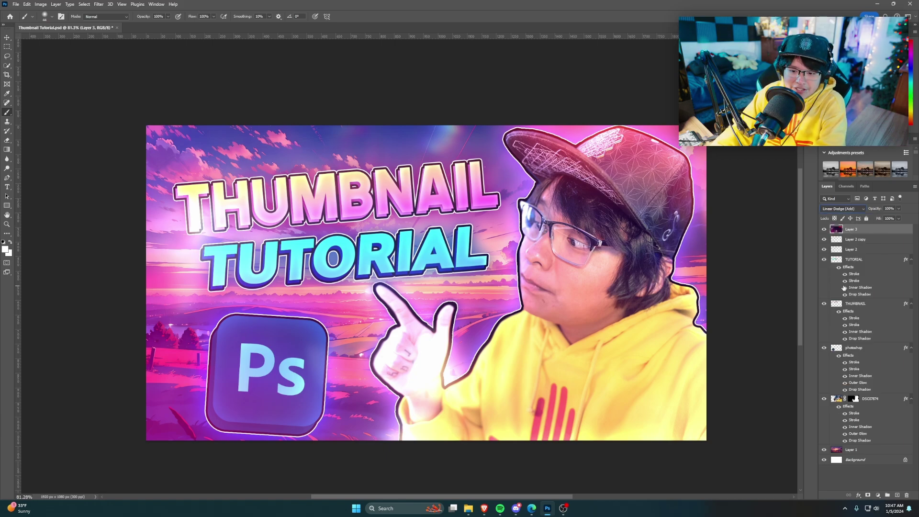
Partly erase the light leak over the title text, portrait and Ps logo with an enlarged Soft Round eraser at about 45% opacity.
left_click(7, 141)
left_click(50, 17)
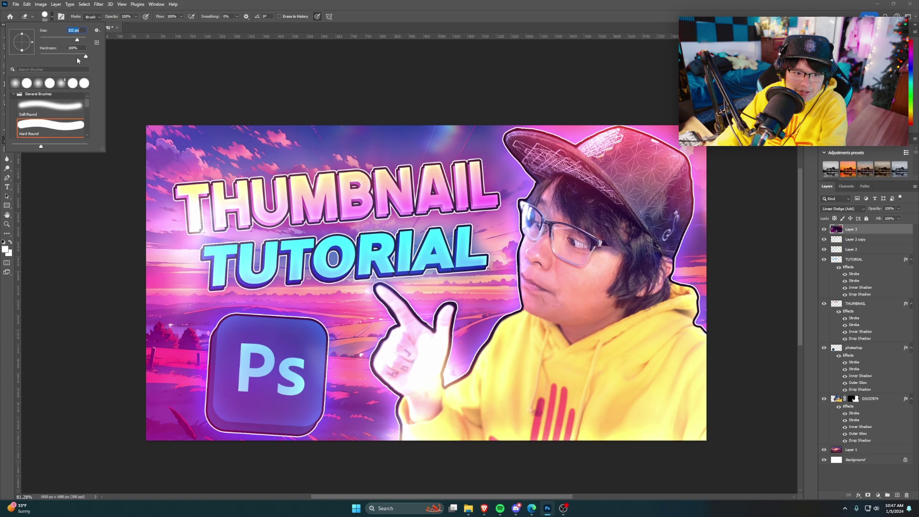
left_click(50, 108)
left_click(213, 84)
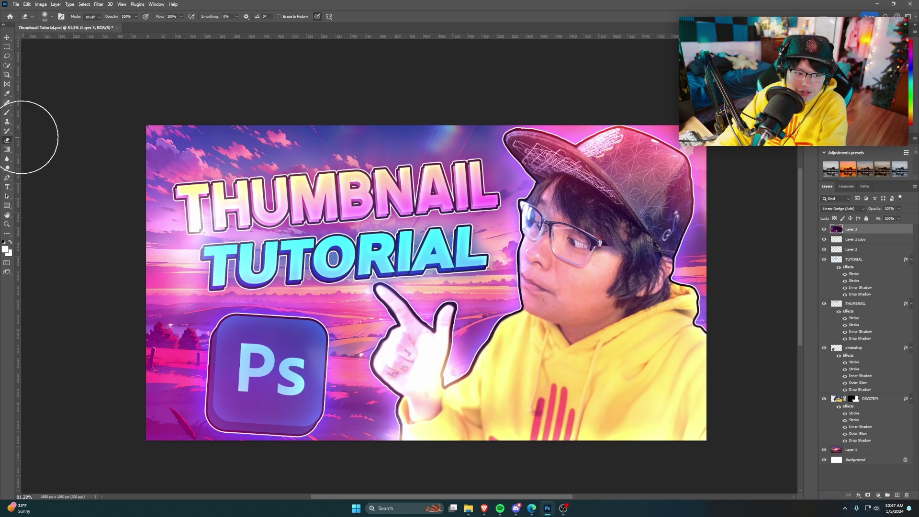
left_click(45, 17)
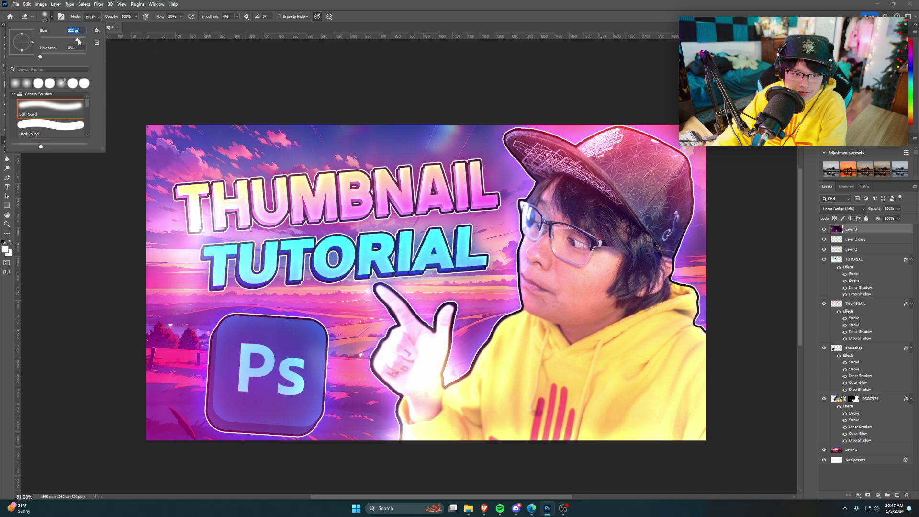
left_click(179, 17)
left_click(136, 17)
mouse_move(277, 203)
left_mouse_down()
mouse_move(217, 210)
mouse_move(266, 281)
mouse_move(268, 261)
mouse_move(431, 254)
mouse_move(279, 220)
mouse_move(446, 205)
mouse_move(461, 191)
mouse_move(451, 205)
left_mouse_up()
mouse_move(604, 219)
left_mouse_down()
mouse_move(557, 227)
mouse_move(606, 229)
mouse_move(550, 211)
mouse_move(474, 378)
mouse_move(411, 359)
mouse_move(293, 351)
mouse_move(287, 388)
mouse_move(285, 378)
left_mouse_up()
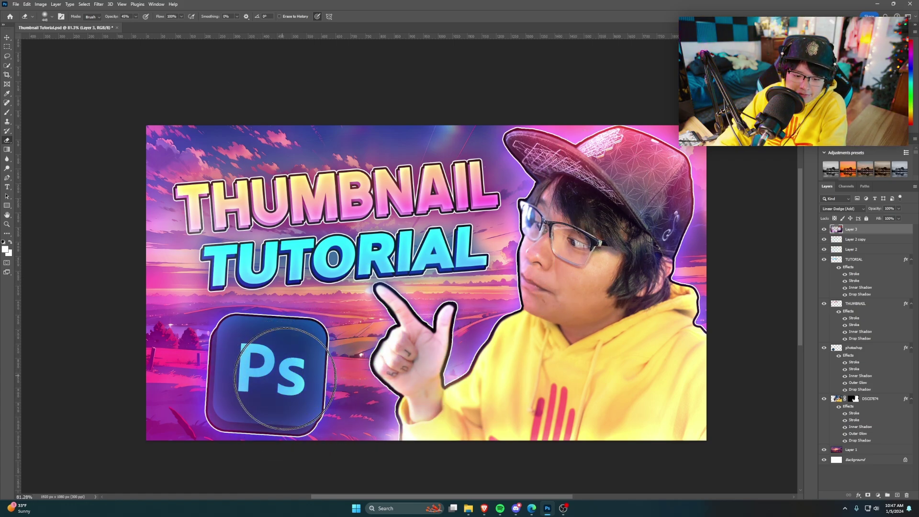
left_click_drag(208, 218, 190, 251)
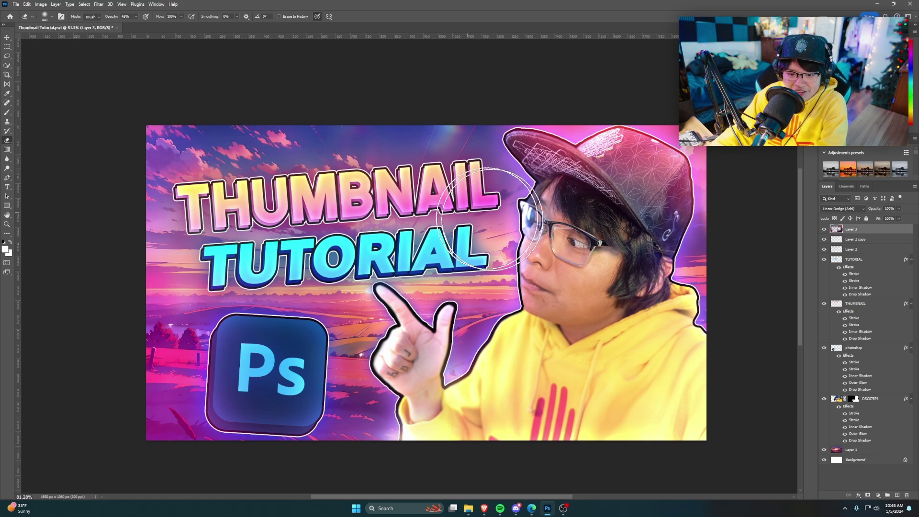
scroll(599, 220, "down", 1)
scroll(594, 211, "up", 2)
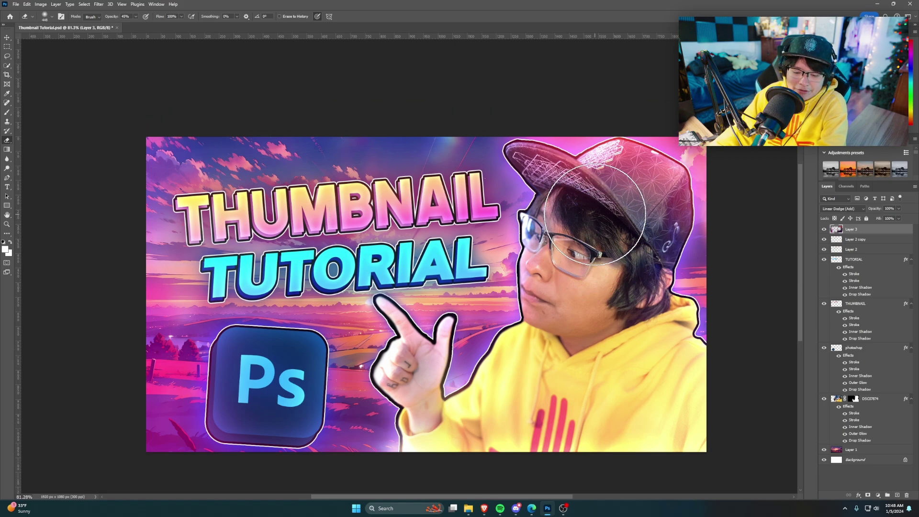
key("m")
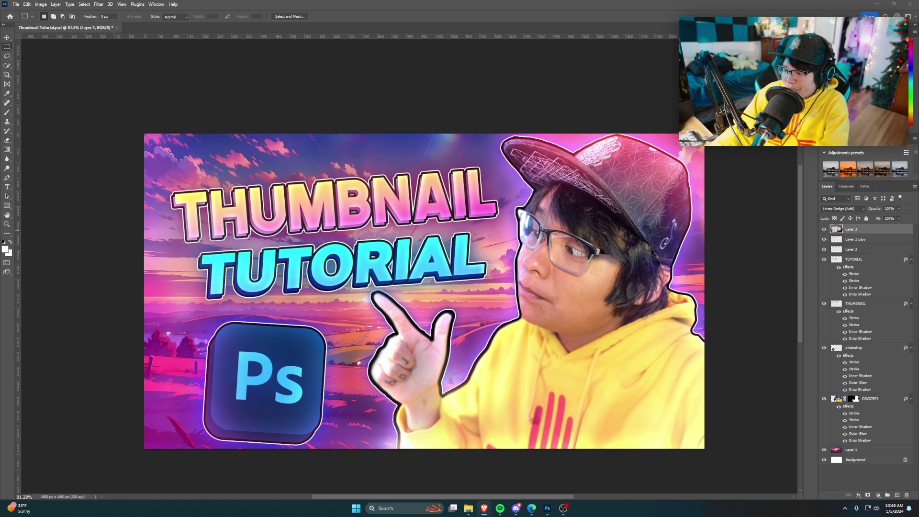
Switch to the browser and look through further pages of the light leak image results.
key("alt+Tab")
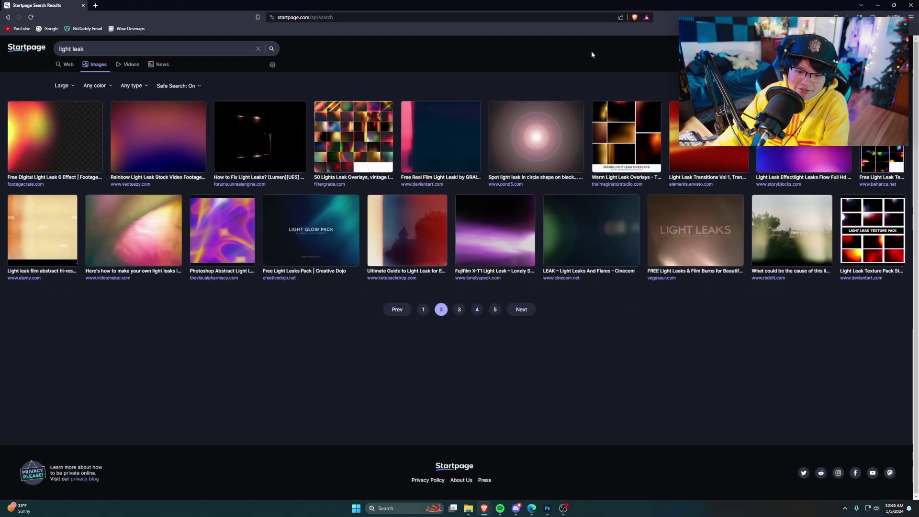
left_click(525, 310)
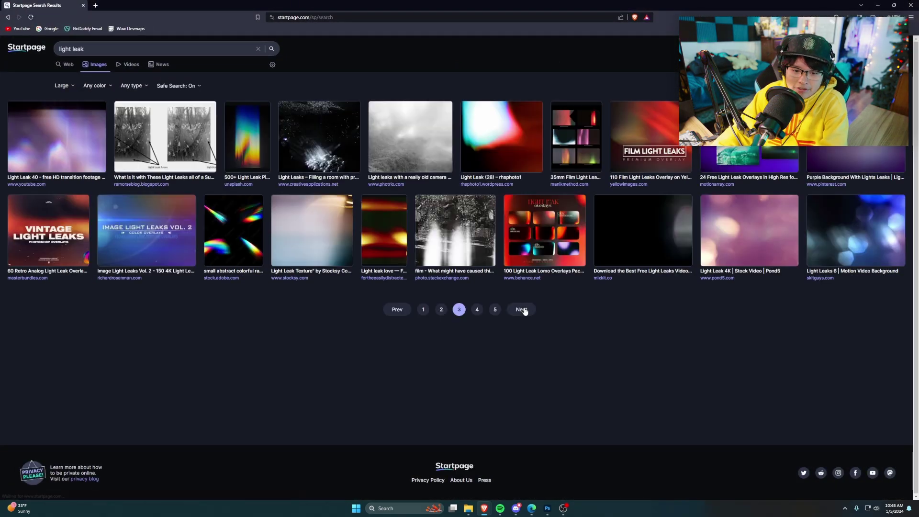
left_click(528, 309)
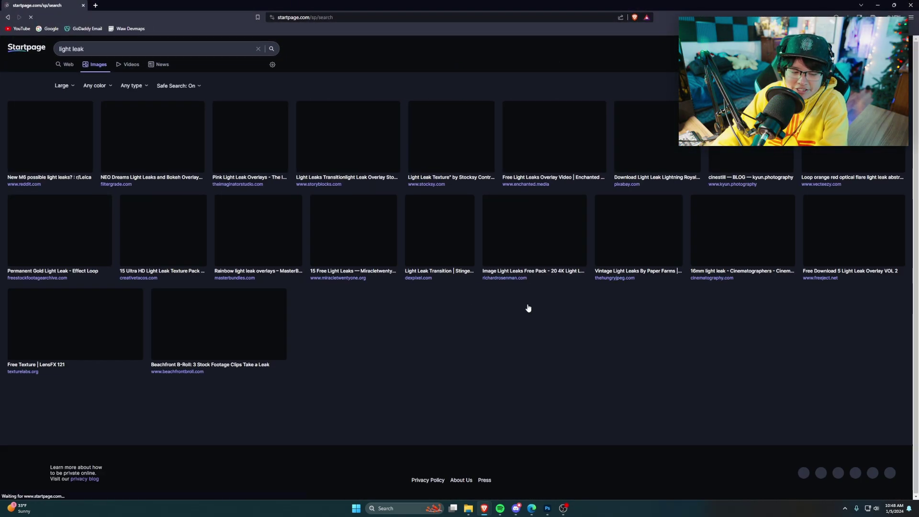
left_click(527, 314)
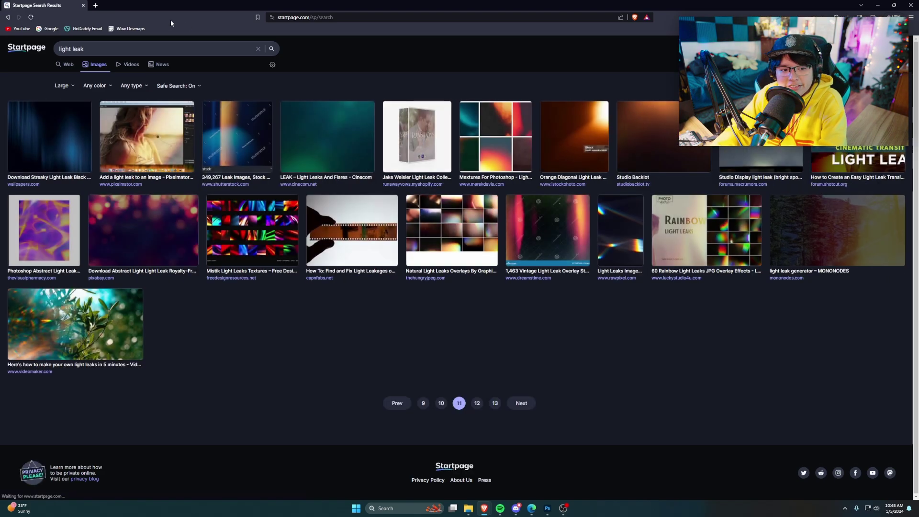
Search the large images for "purple particles" and look through the result pages.
left_click_drag(136, 50, 40, 57)
key("BackSpace")
type("purple par")
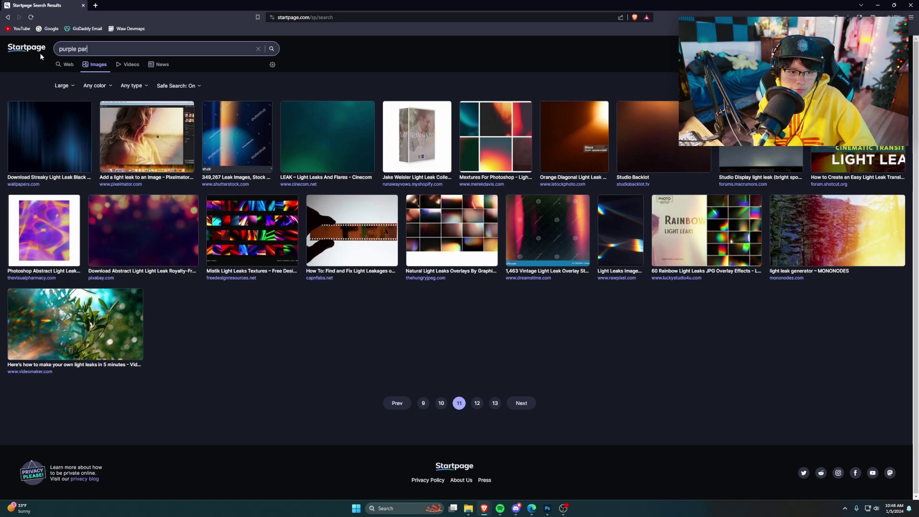
type("ticles")
key("Return")
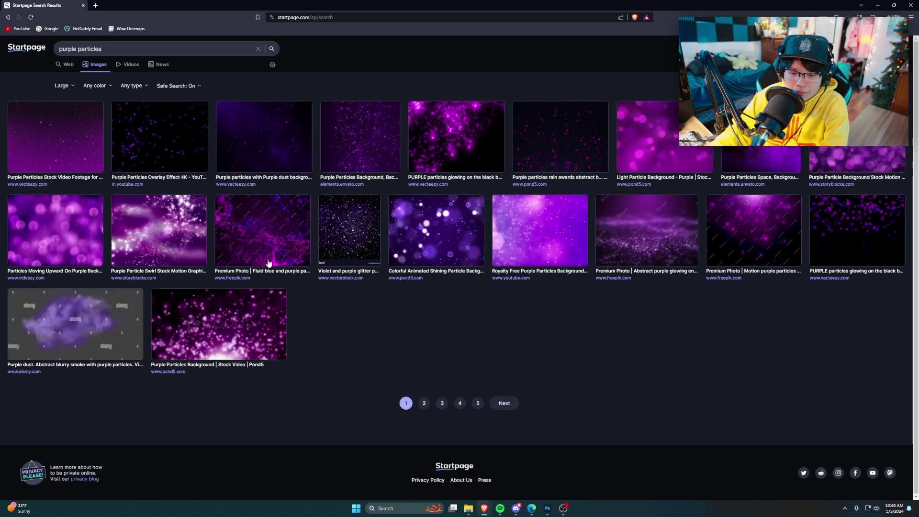
left_click(460, 403)
Search the images for "nebula" and open the blue, teal and orange medium.com nebula picture at full size.
left_click(77, 49)
type("nebula")
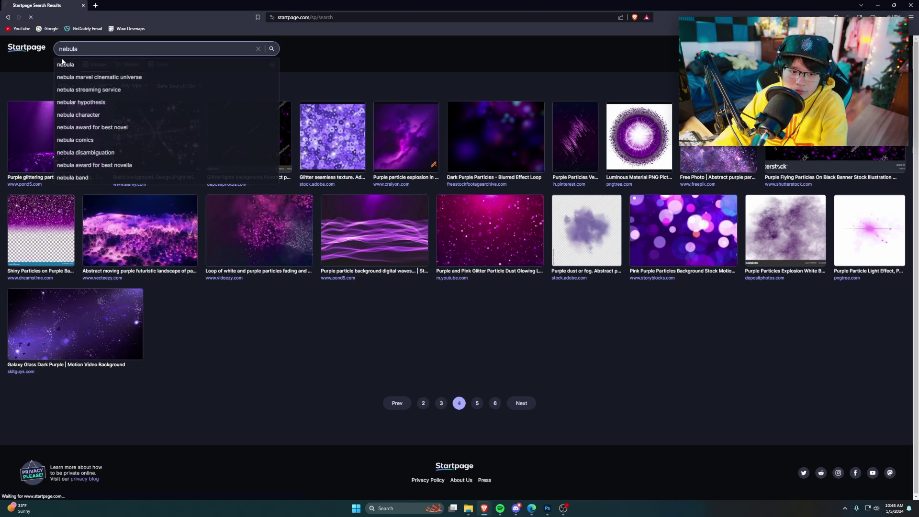
key("Return")
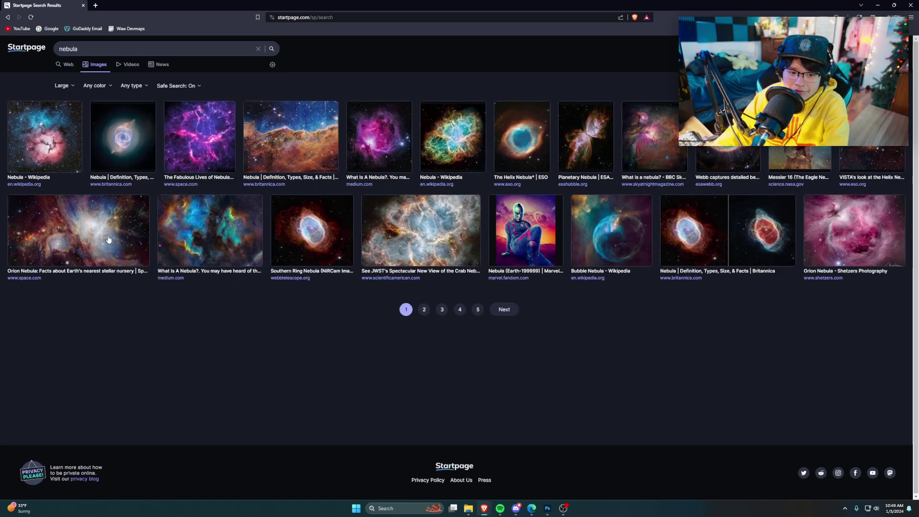
left_click(246, 233)
left_click(750, 255)
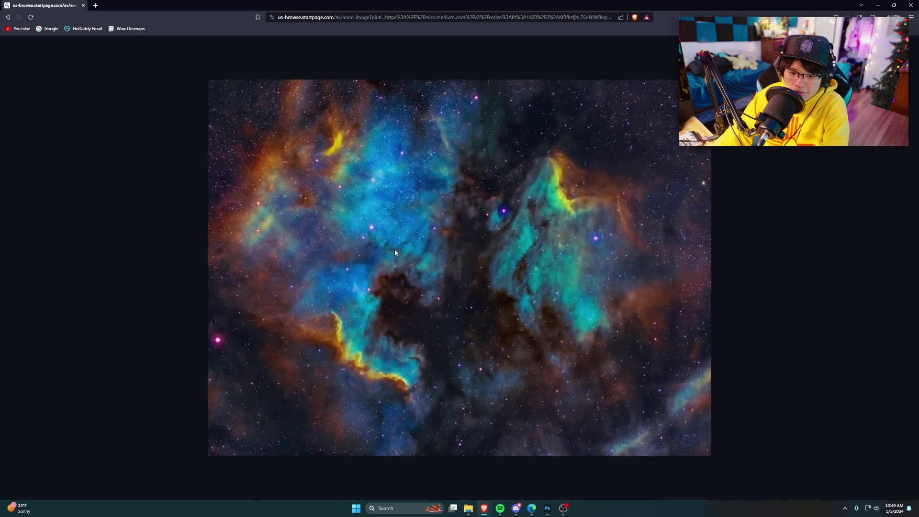
Copy the nebula image and paste it into the Photoshop thumbnail as a new top layer.
right_click(395, 250)
left_click(415, 274)
left_click_drag(496, 3, 918, 136)
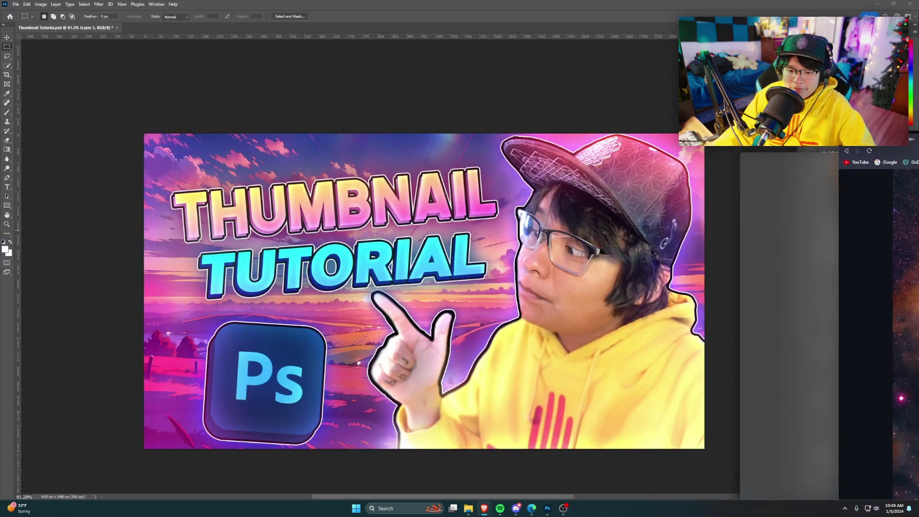
left_click(437, 102)
key("ctrl+v")
Apply a Gaussian Blur with a radius of about 37.4 pixels to the pasted nebula layer.
left_click(99, 4)
mouse_move(130, 98)
left_click(206, 125)
left_click(522, 233)
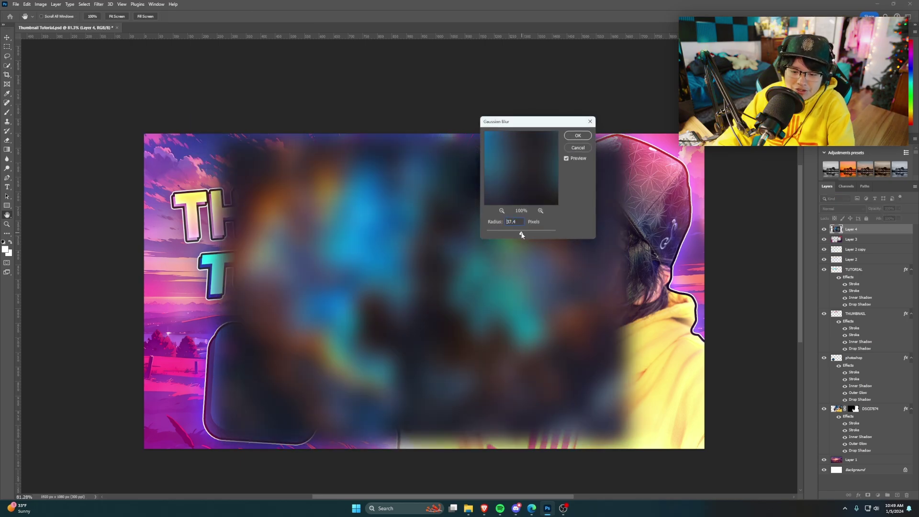
left_click(578, 135)
Transform the blurred nebula layer so that it covers the entire thumbnail canvas.
key("ctrl+t")
scroll(425, 337, "down", 2)
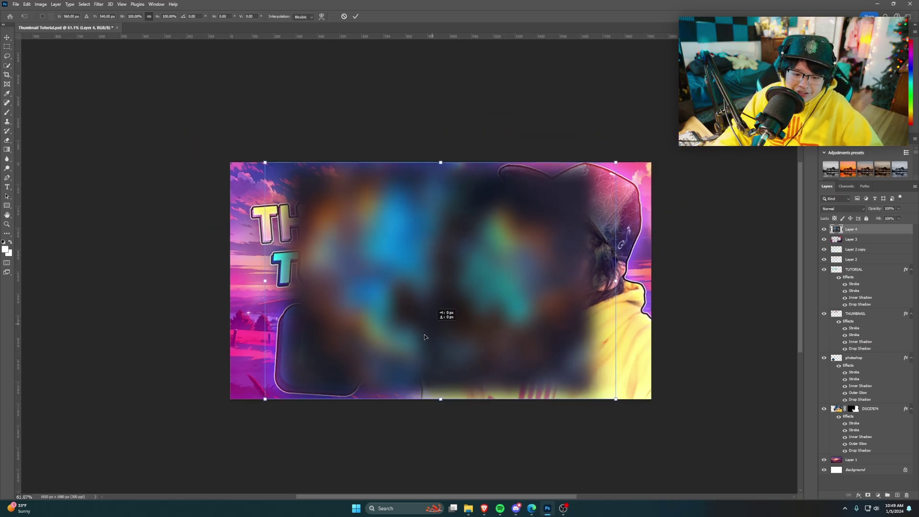
left_click_drag(425, 337, 353, 380)
key("Return")
Set the nebula layer's blend mode to Hard Light and lower its opacity to just under 50%.
left_click(843, 208)
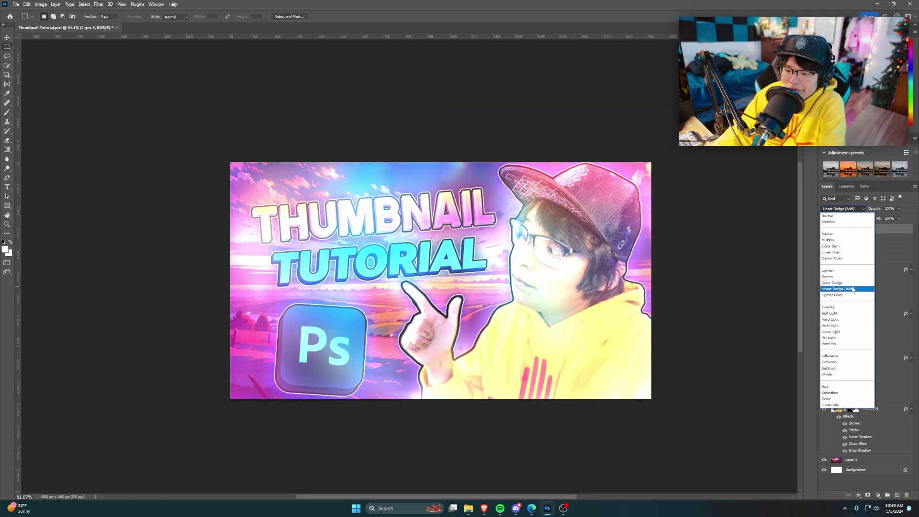
left_click(837, 322)
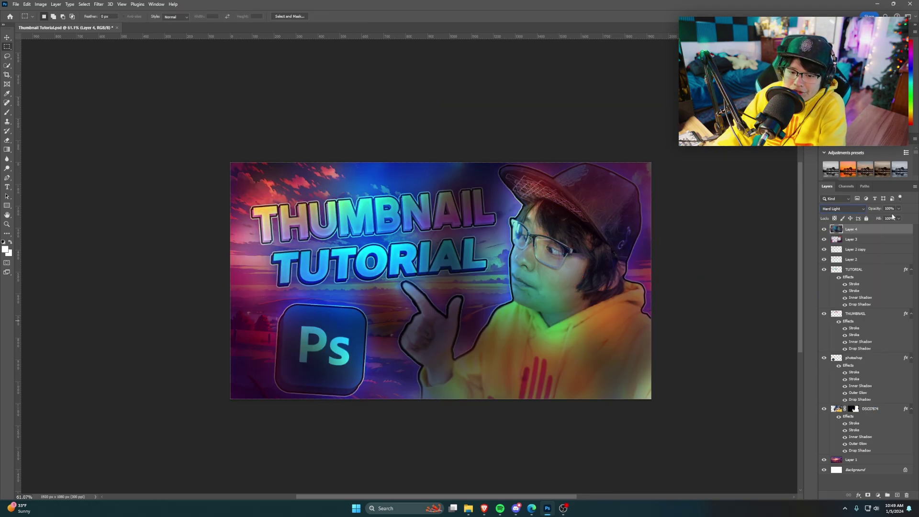
left_click_drag(897, 215, 882, 221)
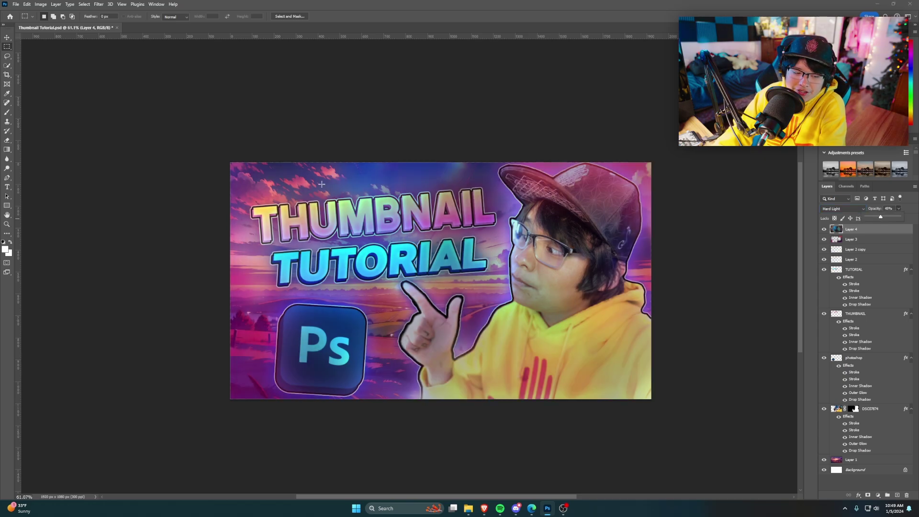
left_click_drag(115, 93, 125, 78)
key("Return")
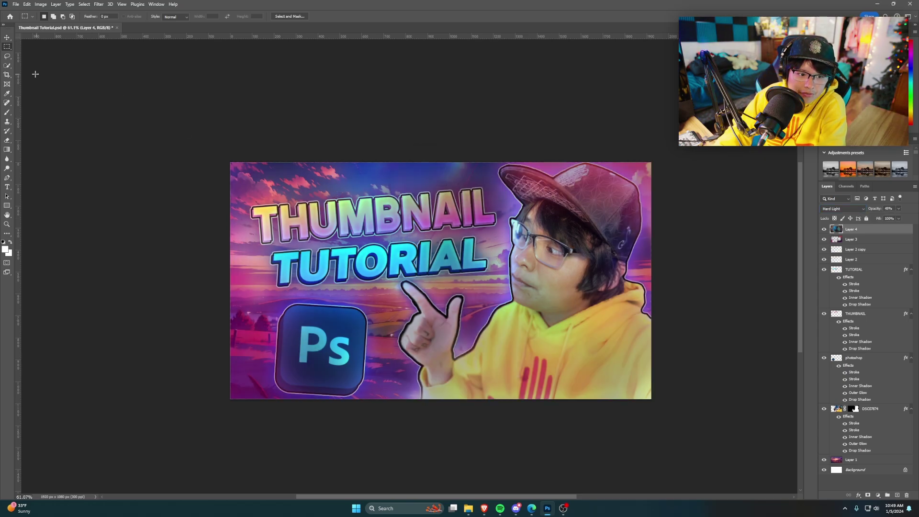
Erase the nebula layer over the title text, Ps logo and portrait with a Soft Round eraser at 100% opacity, and compare with the layer hidden.
left_click(8, 139)
right_click(78, 40)
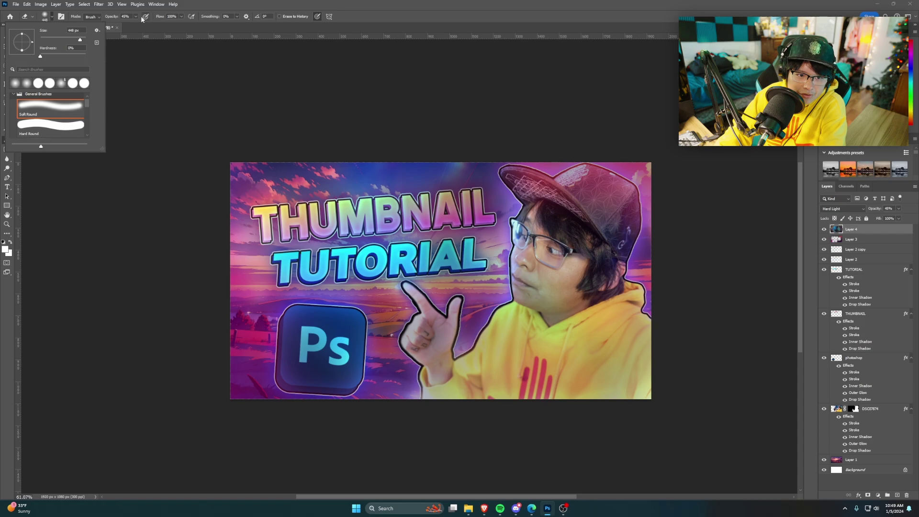
left_click_drag(136, 16, 155, 25)
mouse_move(454, 238)
left_mouse_down()
mouse_move(334, 228)
mouse_move(399, 267)
left_mouse_up()
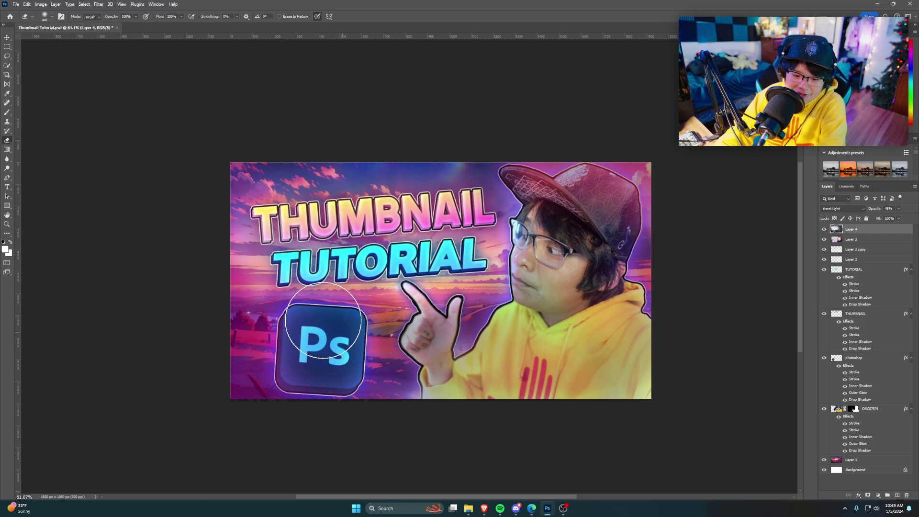
scroll(569, 265, "up", 2)
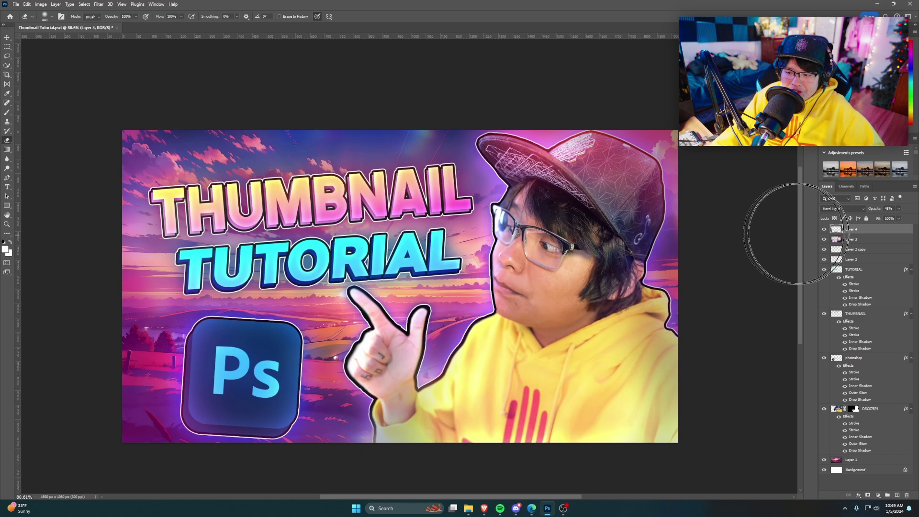
left_click(825, 229)
left_click(825, 230)
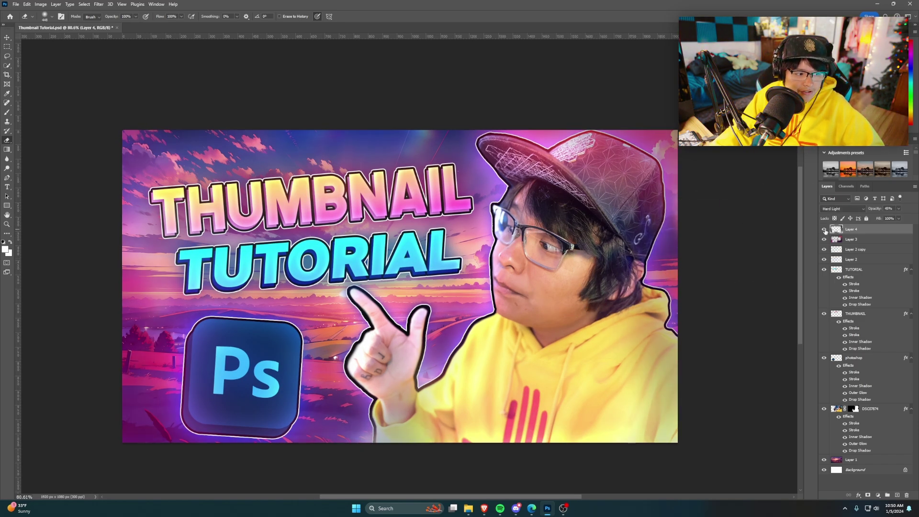
Add a Curves adjustment layer with one point slightly darkening the shadows and one anchoring the midtones at about 131.
left_click(878, 495)
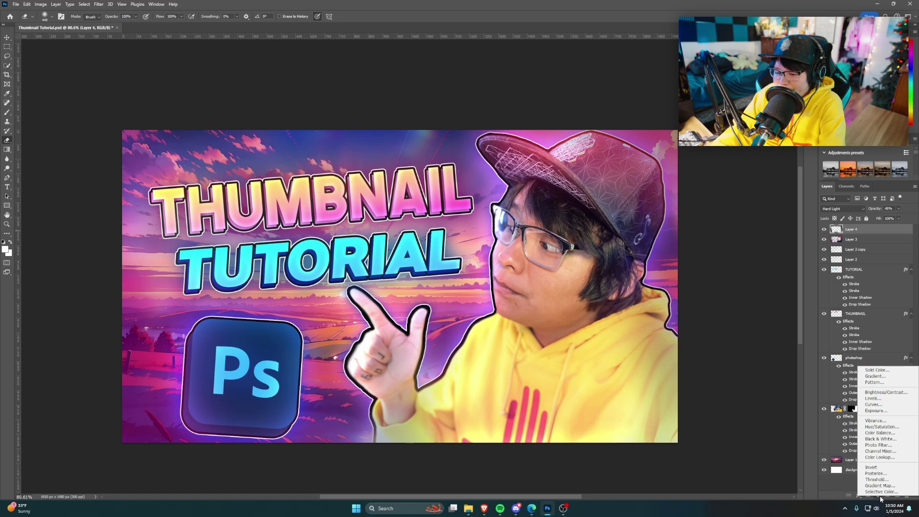
left_click(840, 493)
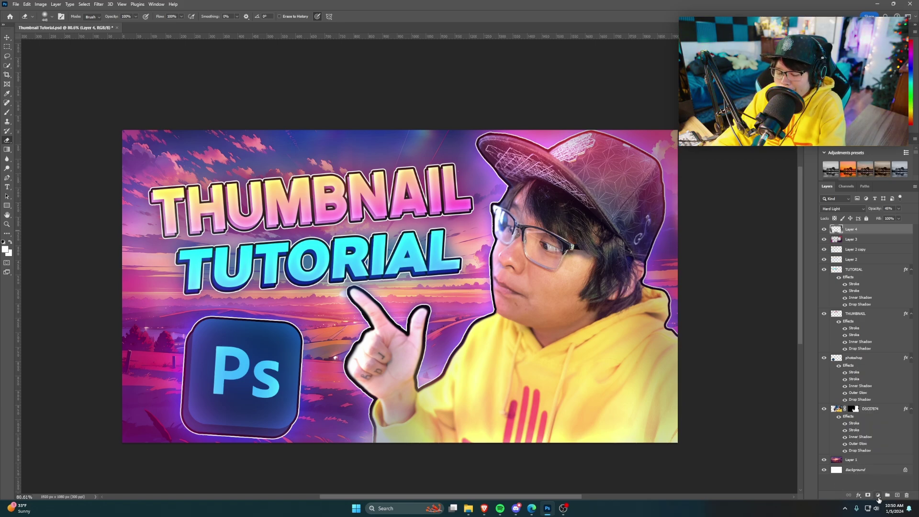
left_click(879, 497)
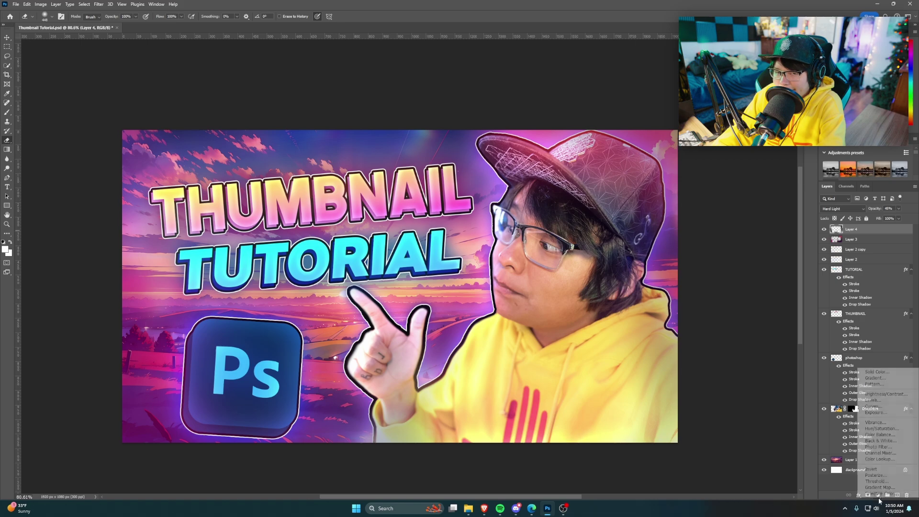
left_click(879, 408)
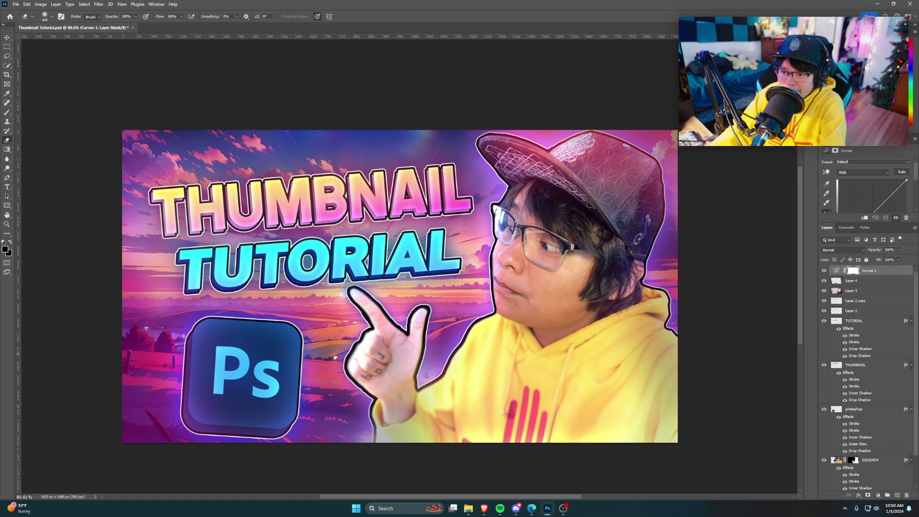
left_click(851, 188)
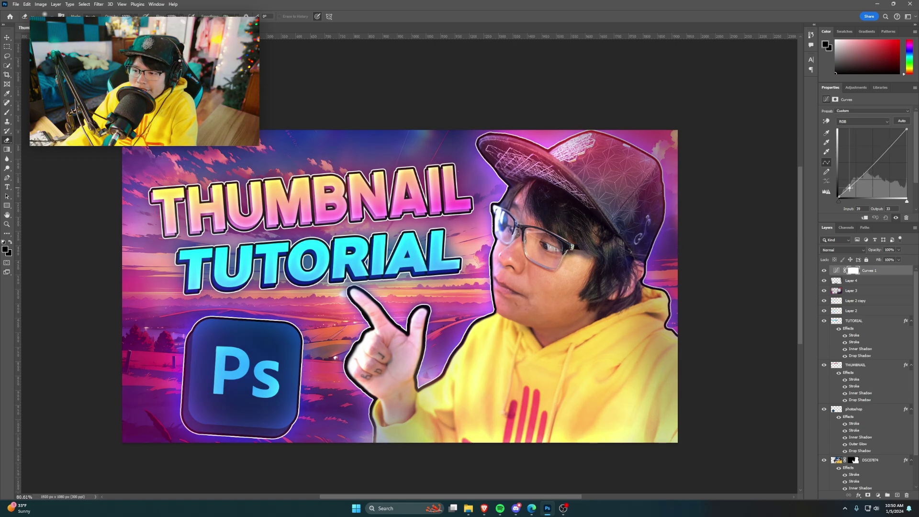
left_click(873, 162)
left_click_drag(872, 162, 874, 161)
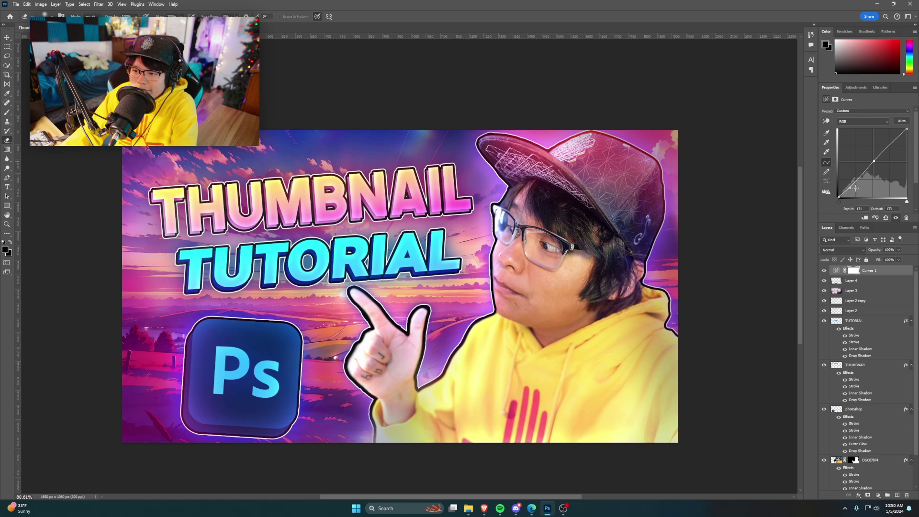
Add a Vibrance adjustment layer with vibrance at about +28 and saturation at +9.
left_click(878, 495)
left_click(876, 420)
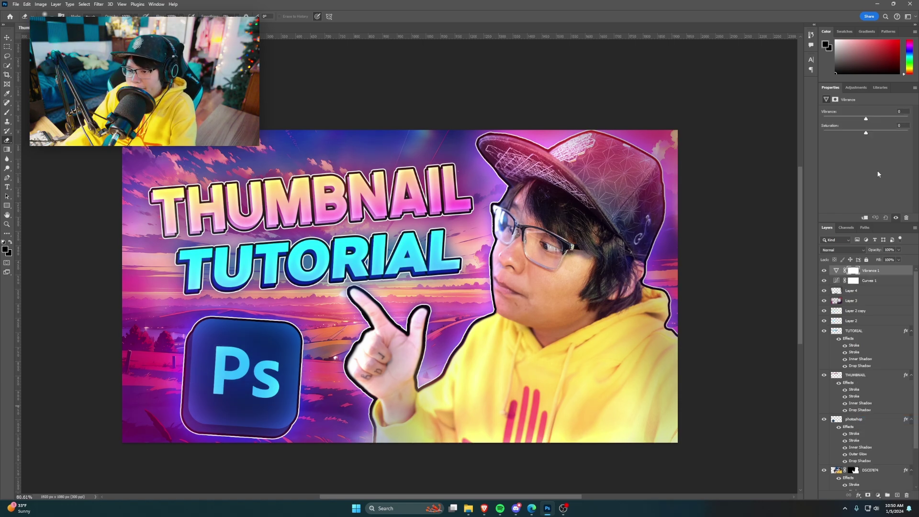
left_click(880, 118)
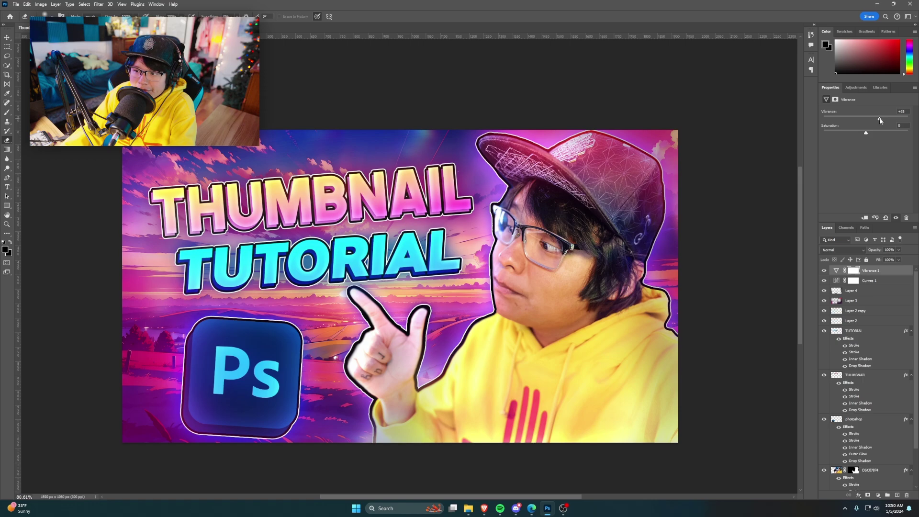
left_click_drag(866, 135, 870, 134)
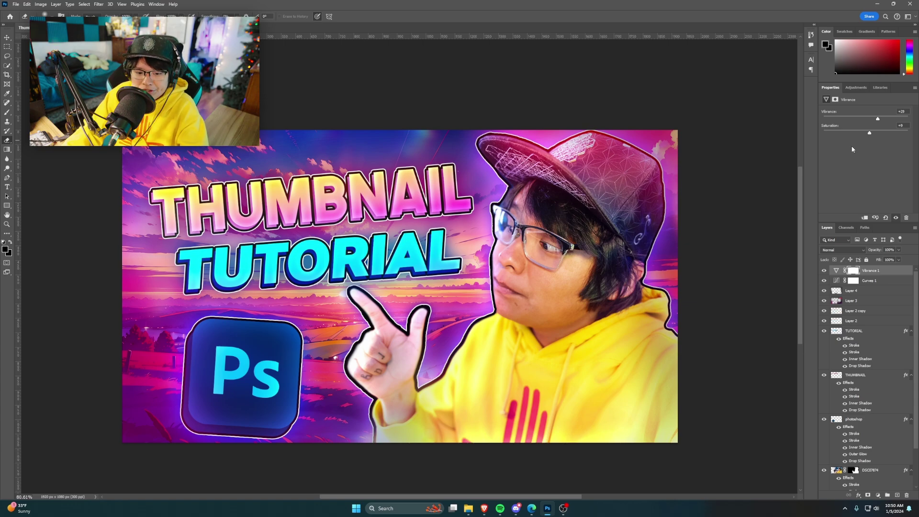
Duplicate all layers from the Vibrance adjustment down to Layer 1 and merge the copies into one layer.
left_click(836, 270)
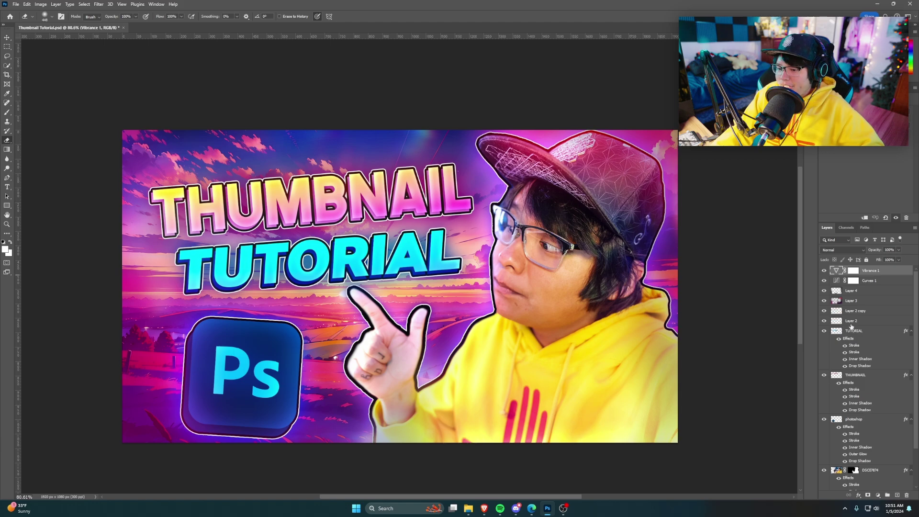
scroll(876, 289, "down", 5)
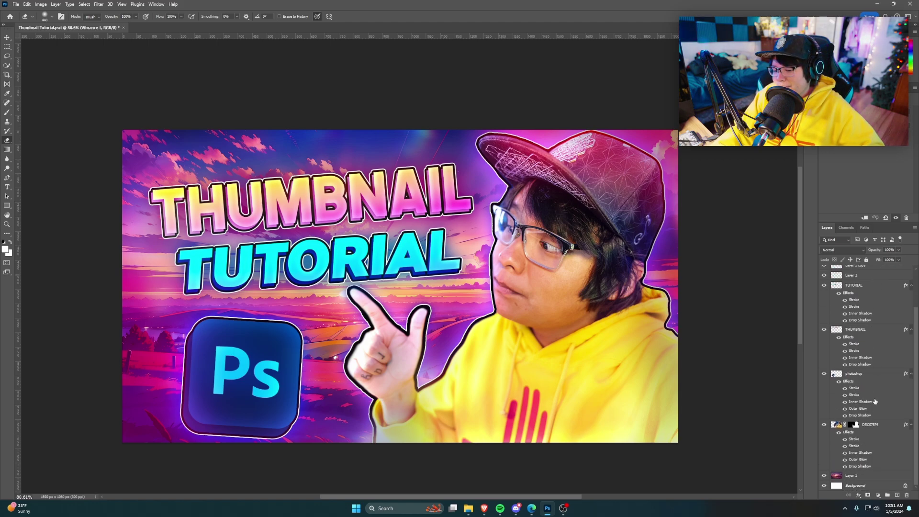
left_click(857, 478, "shift")
scroll(857, 474, "up", 5)
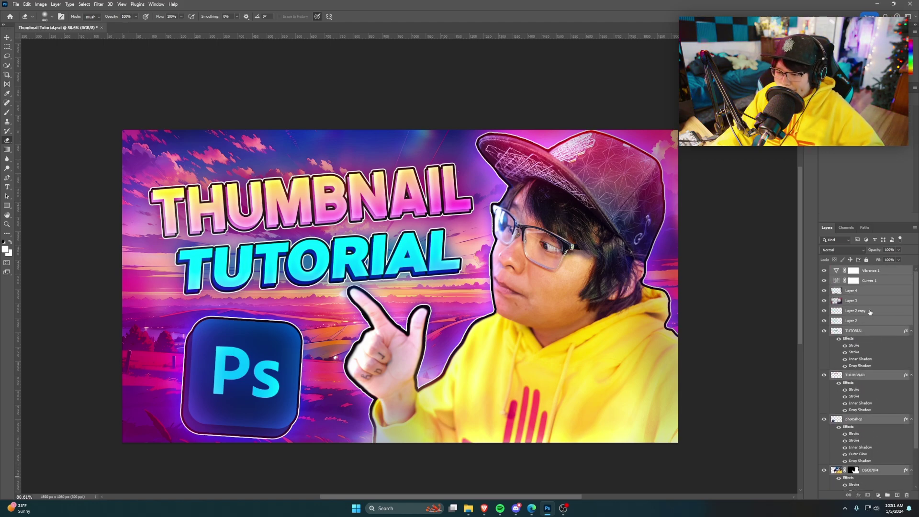
key("ctrl+j")
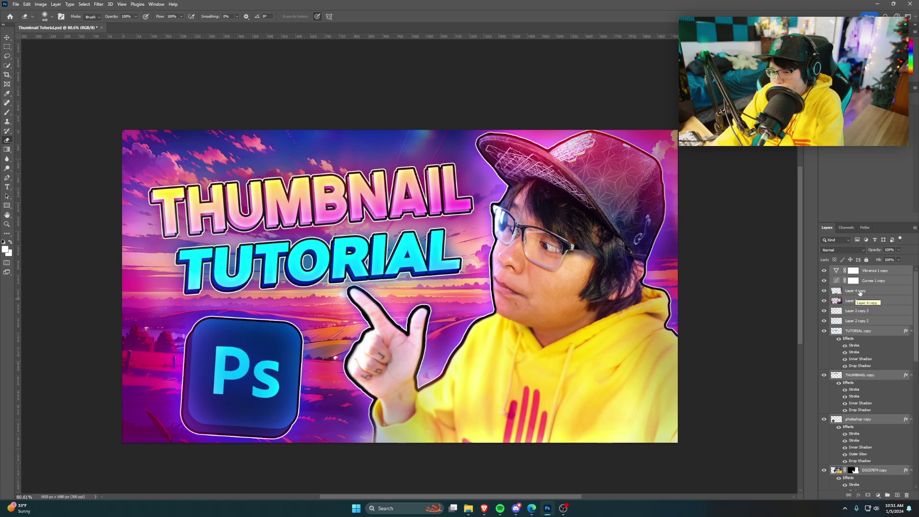
right_click(861, 302)
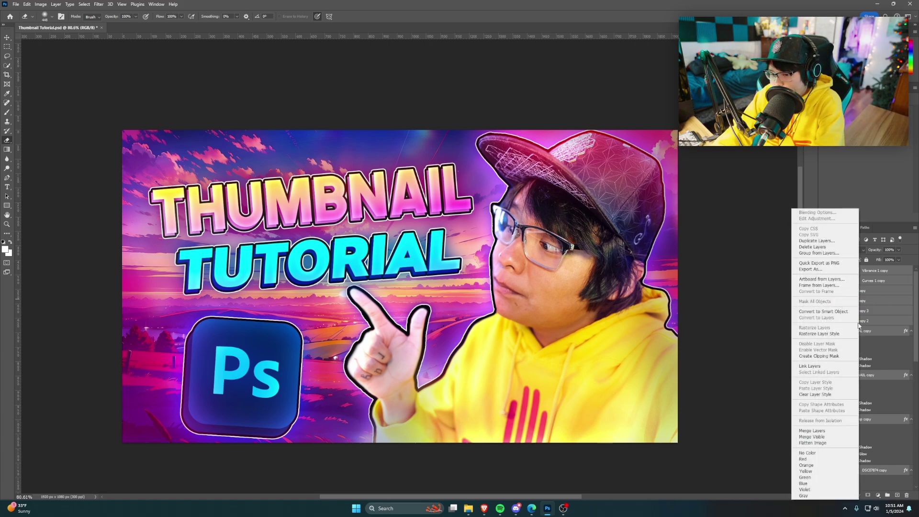
left_click(817, 430)
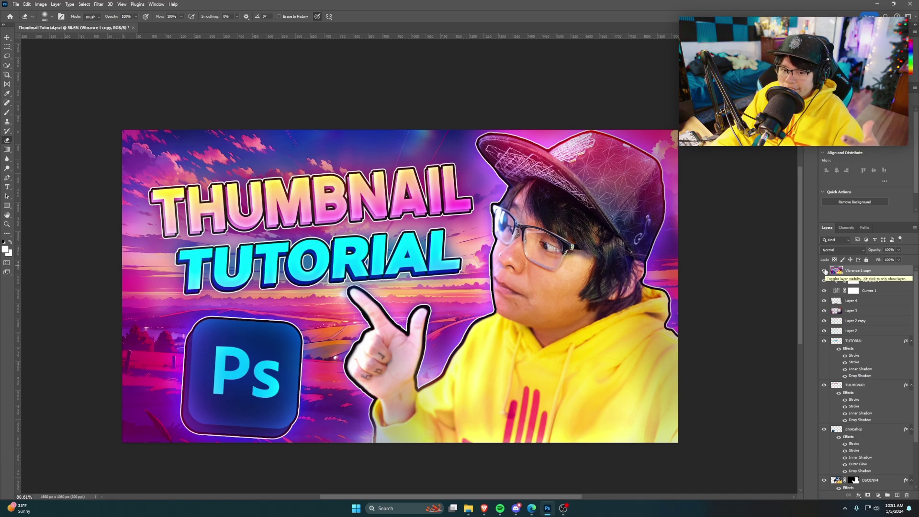
Raise the brightness of the merged Vibrance 1 copy layer to 150 with a Brightness/Contrast adjustment.
left_click(41, 4)
mouse_move(53, 23)
left_click(130, 24)
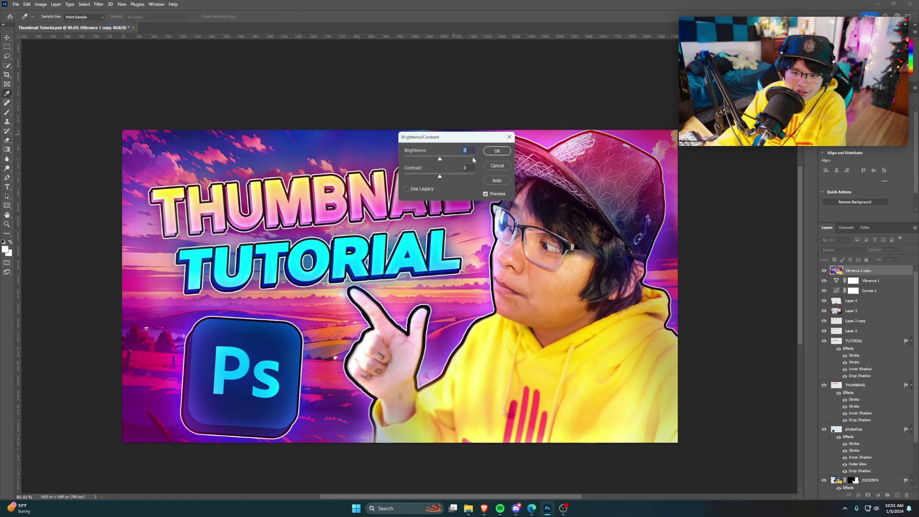
left_click_drag(473, 159, 480, 158)
left_click(496, 151)
Erase the inside of the brightened layer with a Hard Round eraser at 100% hardness, leaving a bright frame along the canvas edges.
key("e")
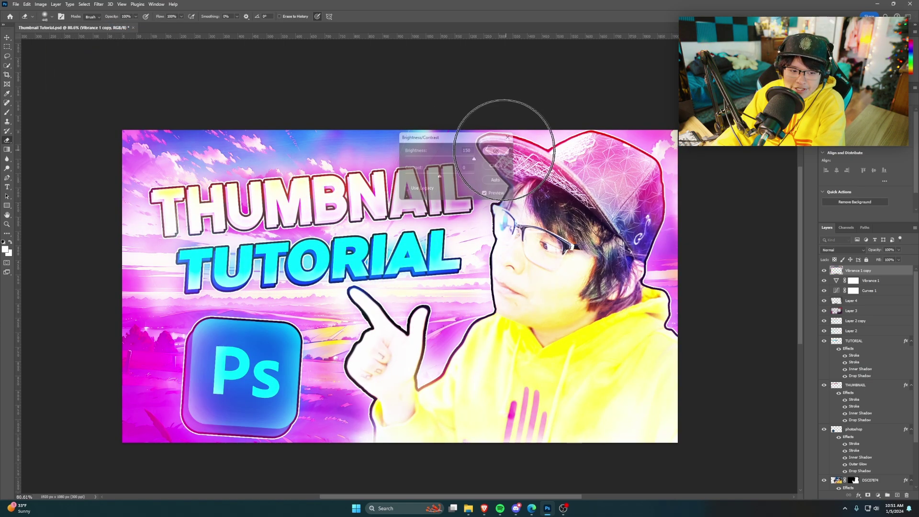
left_click(46, 17)
left_click(67, 131)
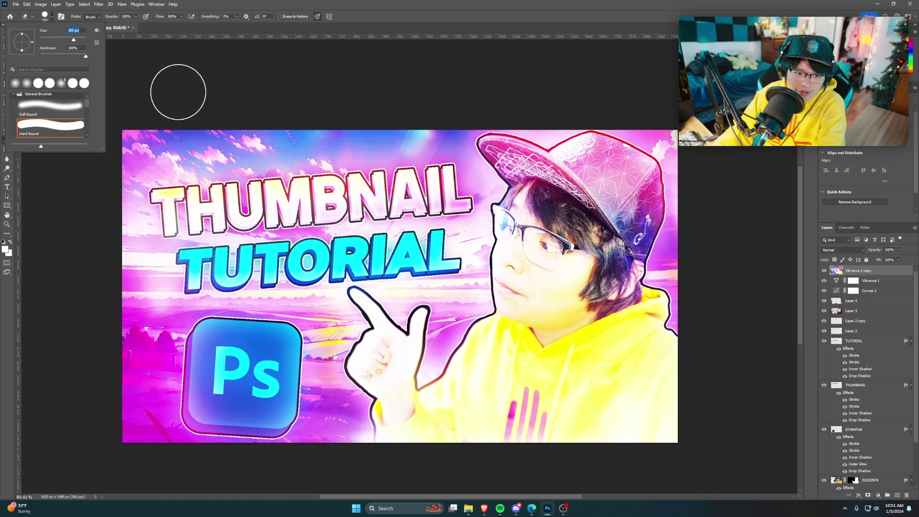
left_click(178, 92)
mouse_move(183, 188)
left_mouse_down()
mouse_move(191, 394)
mouse_move(456, 373)
mouse_move(624, 389)
mouse_move(624, 179)
mouse_move(185, 198)
mouse_move(229, 282)
mouse_move(240, 364)
mouse_move(271, 359)
mouse_move(329, 324)
mouse_move(271, 276)
mouse_move(258, 233)
mouse_move(272, 310)
mouse_move(314, 263)
mouse_move(458, 233)
mouse_move(372, 272)
mouse_move(585, 258)
mouse_move(573, 222)
mouse_move(526, 238)
mouse_move(486, 212)
left_mouse_up()
Soften the bright frame into a thin edge glow with a Soft Round eraser, and compare with the layer hidden.
left_click(51, 17)
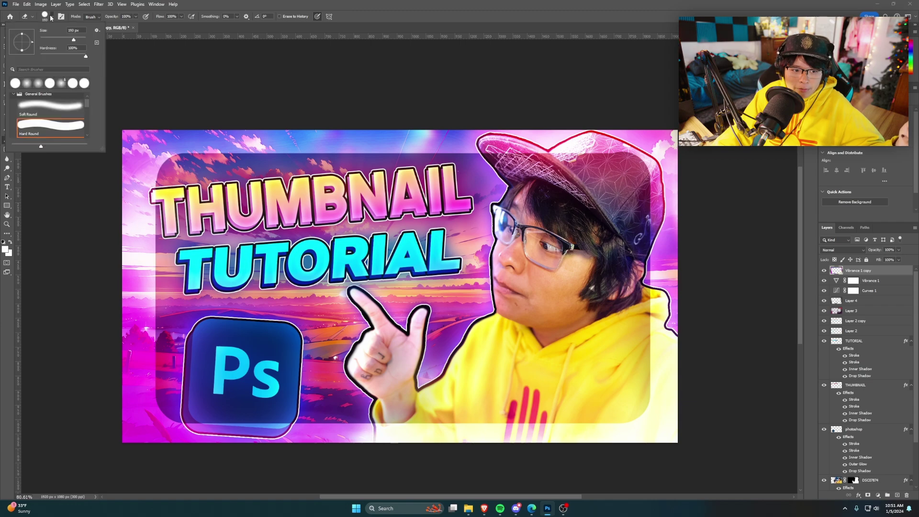
left_click(81, 106)
left_click(203, 194)
mouse_move(139, 142)
left_mouse_down()
mouse_move(149, 412)
mouse_move(150, 245)
left_mouse_up()
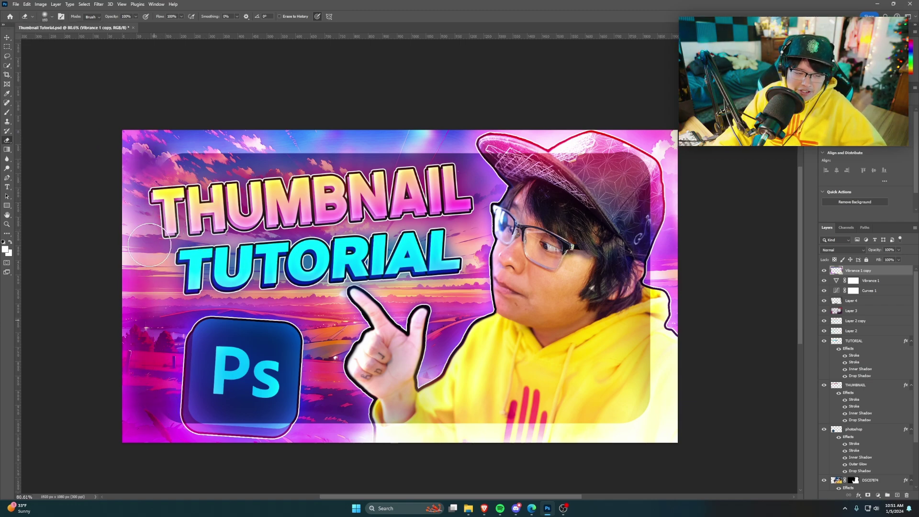
left_click(47, 17)
left_click(123, 377)
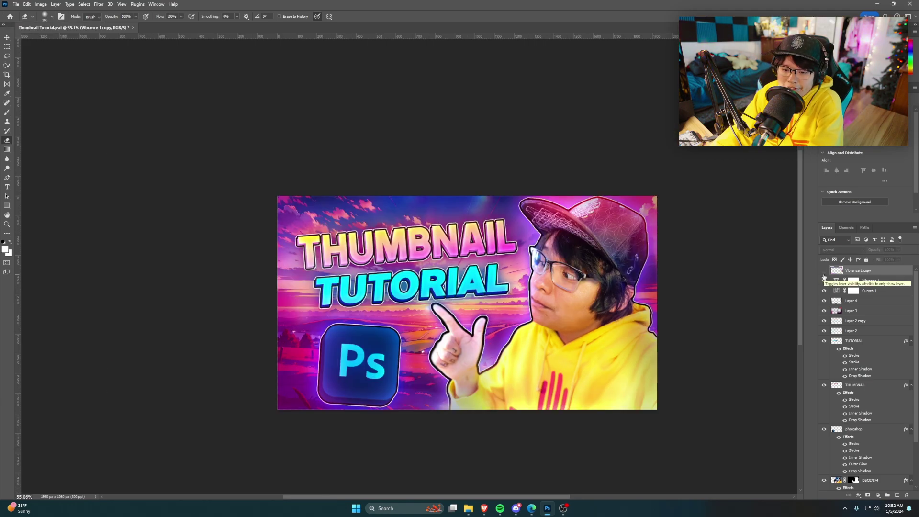
left_click(824, 271)
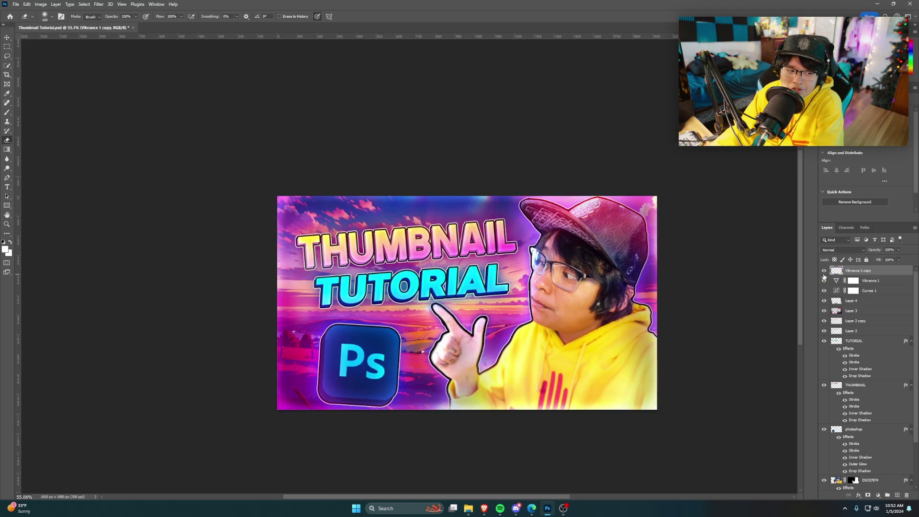
scroll(601, 296, "up", 2)
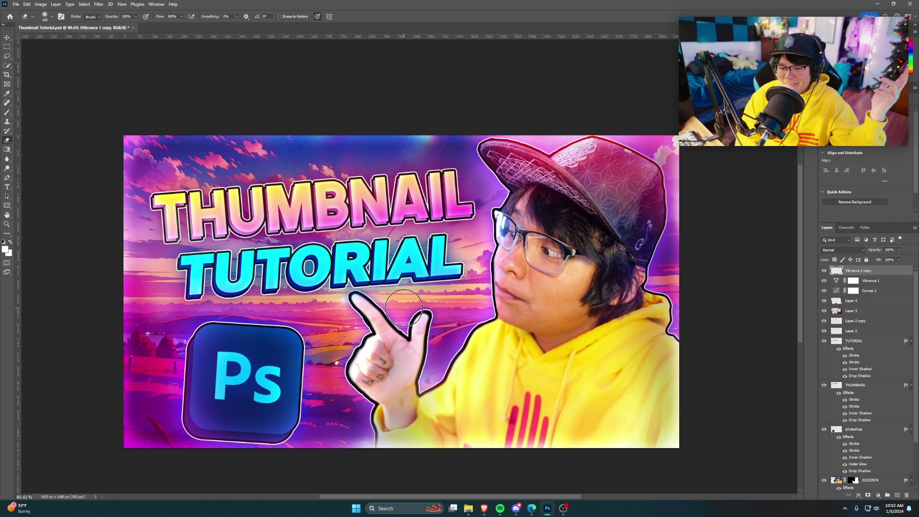